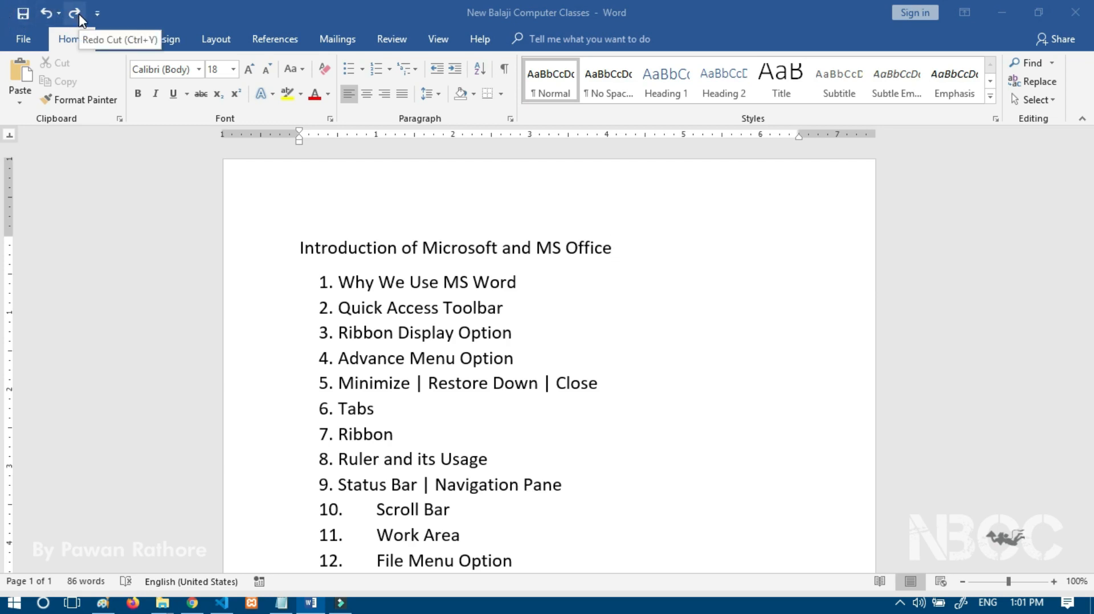
{"action": "left_click", "coordinate": [96, 14]}
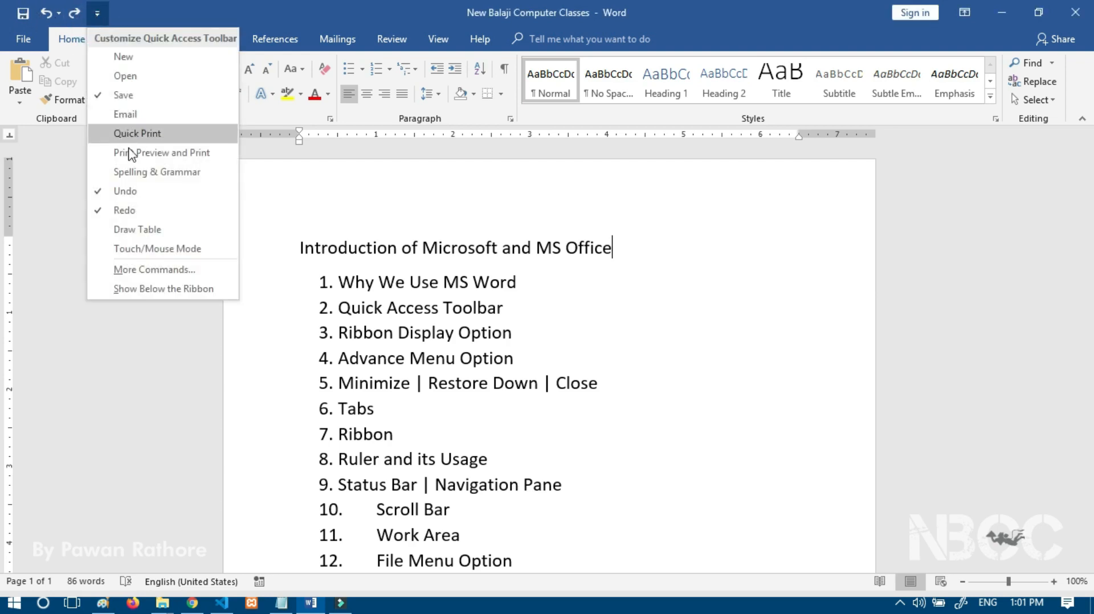
{"action": "left_click", "coordinate": [117, 117]}
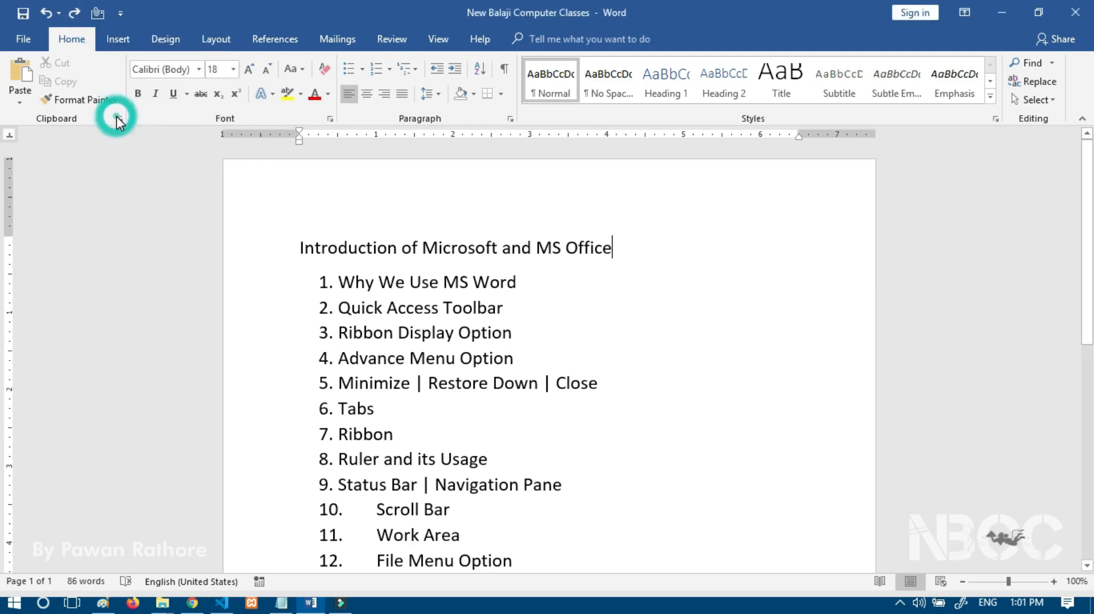
{"action": "left_click", "coordinate": [119, 14]}
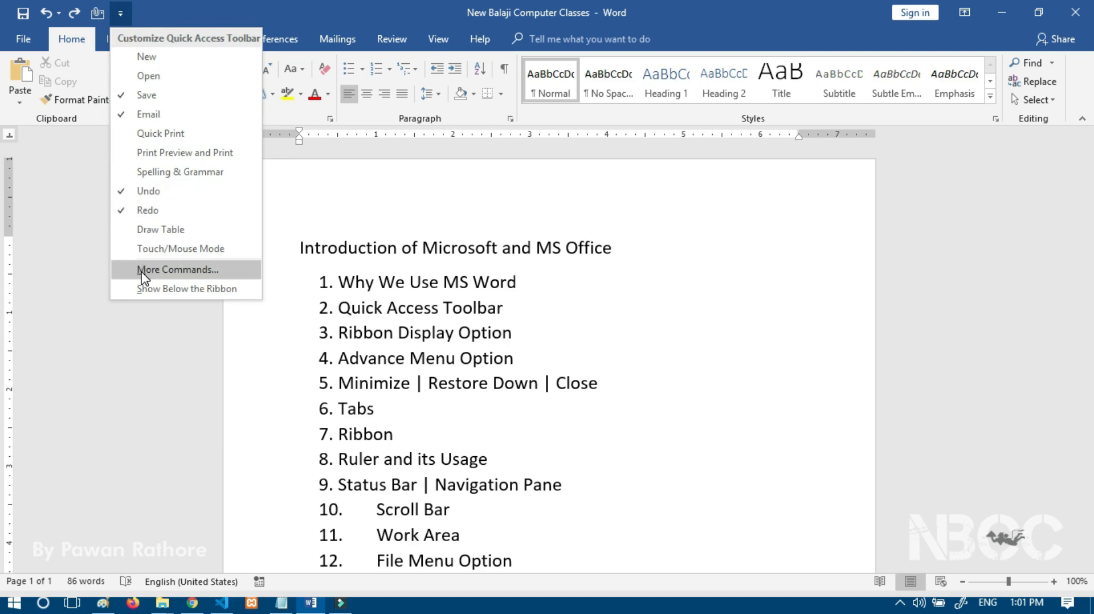
{"action": "left_click", "coordinate": [147, 77]}
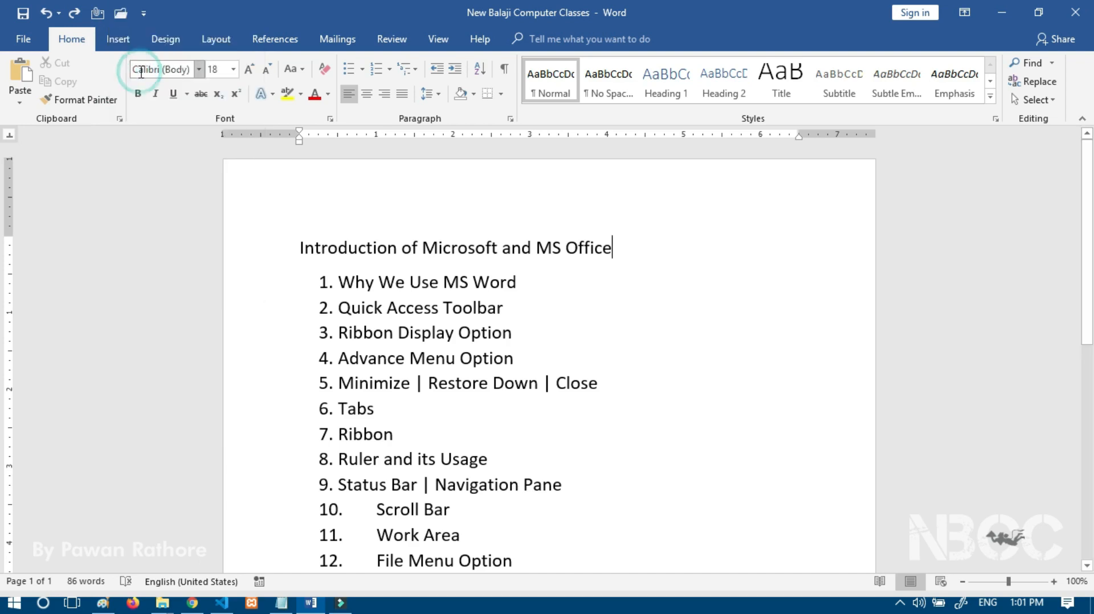
{"action": "left_click", "coordinate": [143, 12]}
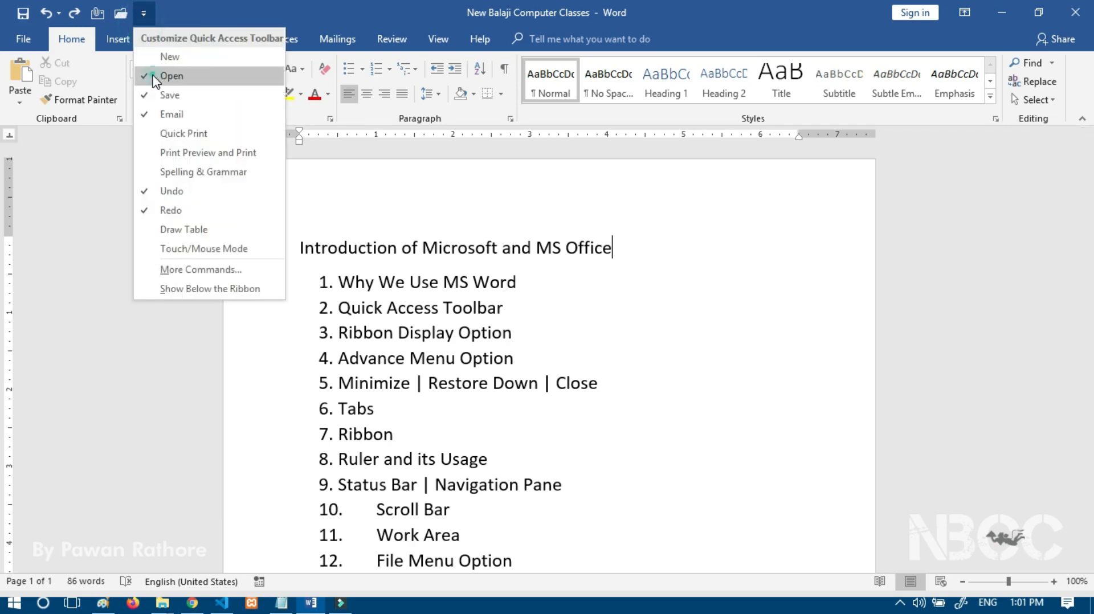
{"action": "left_click", "coordinate": [151, 76]}
{"action": "left_click", "coordinate": [122, 13]}
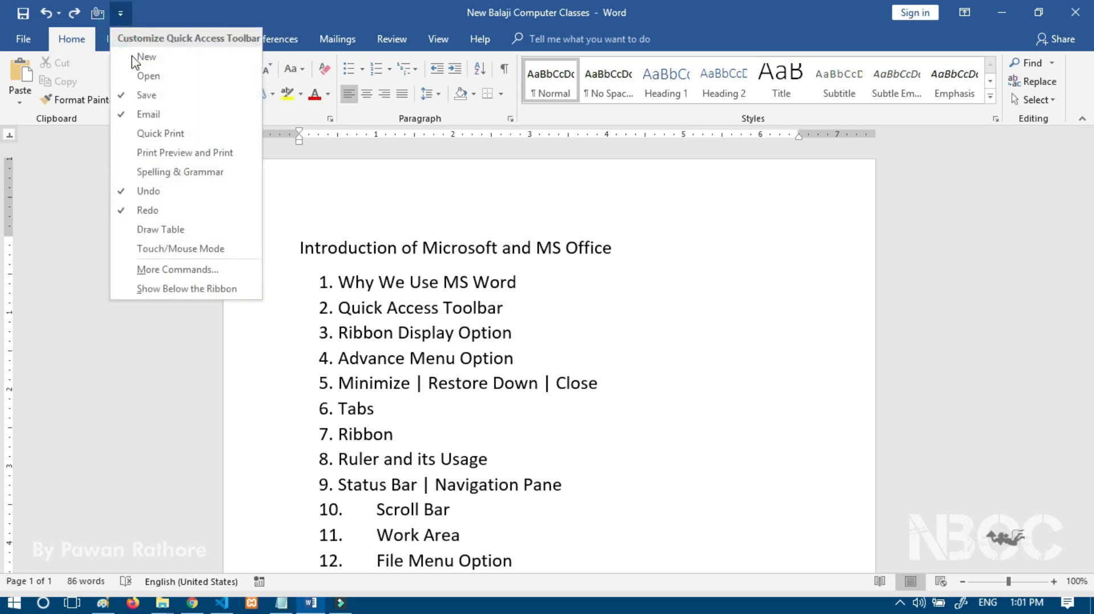
{"action": "left_click", "coordinate": [152, 117]}
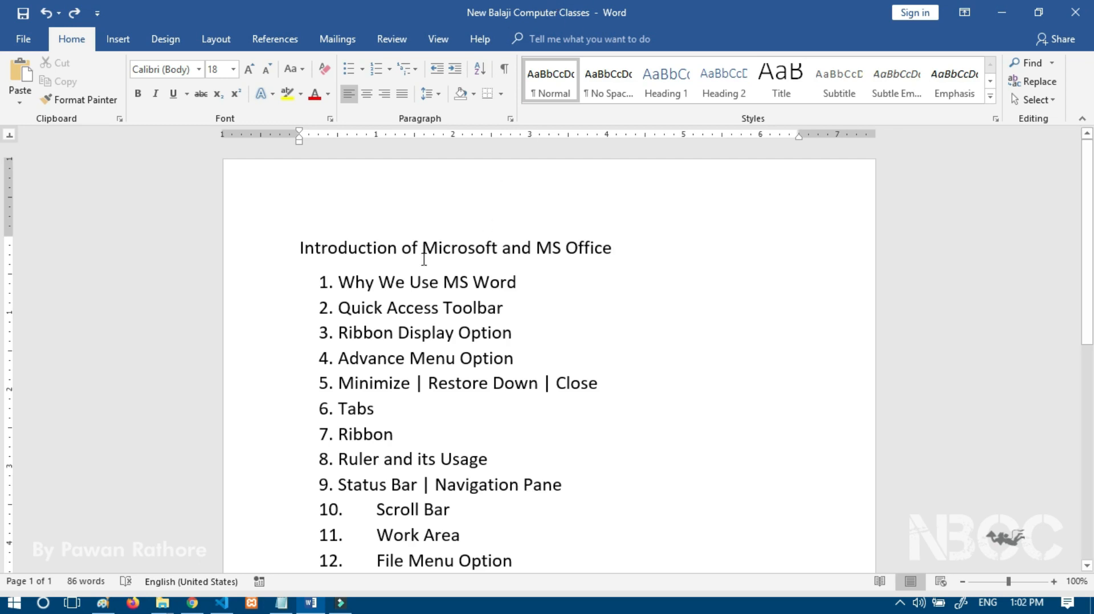
Step: Select all the document text and delete it, bringing the word count to 0
{"action": "key", "text": "ctrl+a"}
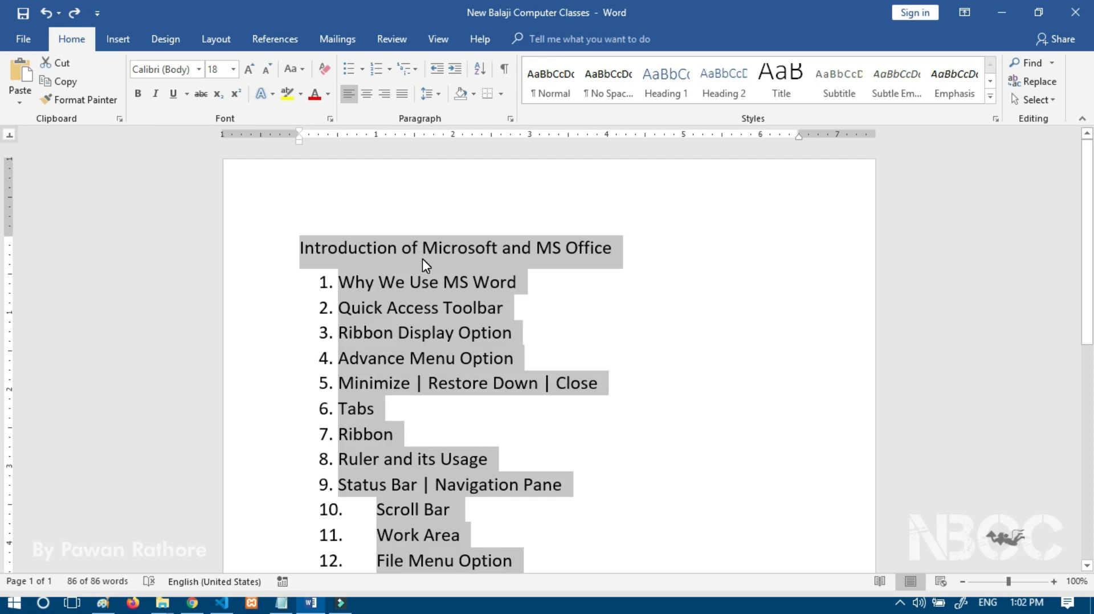
{"action": "key", "text": "Delete"}
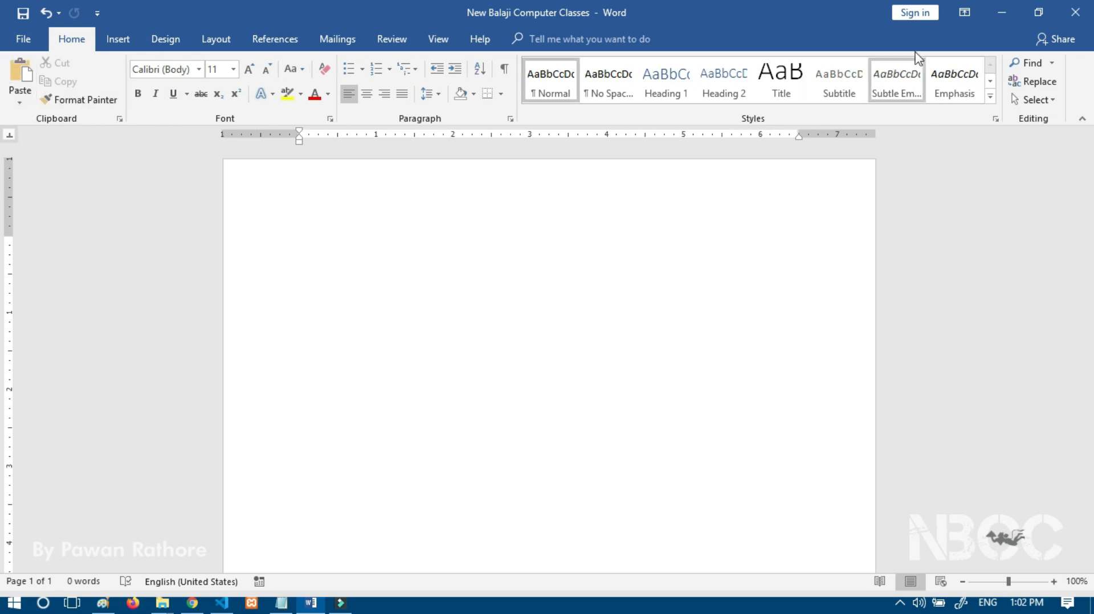
Step: Set the ribbon to Auto-hide Ribbon, then change it to Show Tabs
{"action": "left_click", "coordinate": [964, 13]}
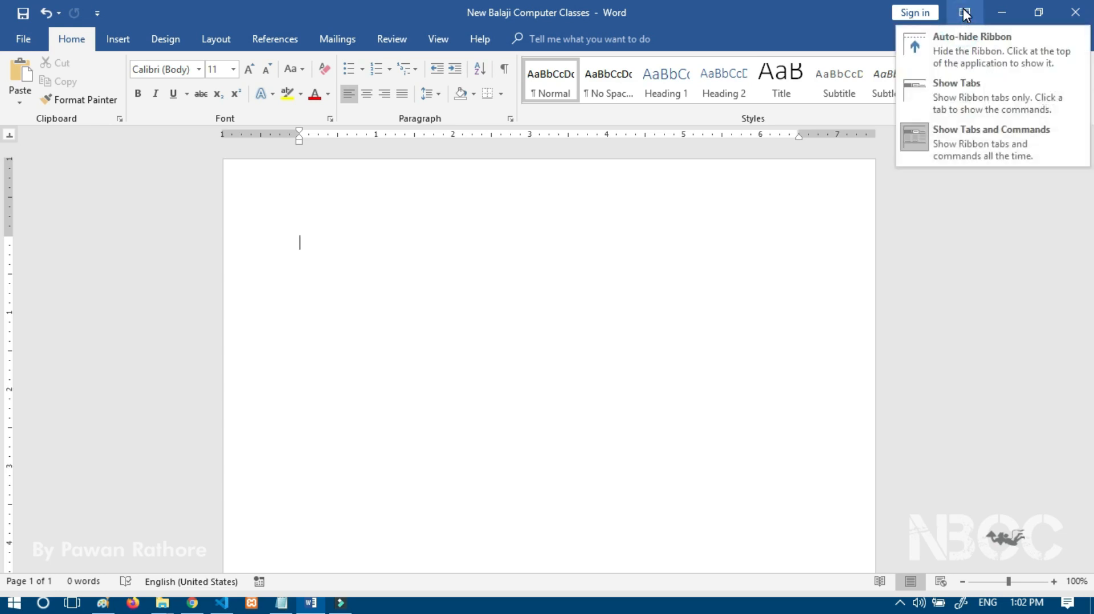
{"action": "left_click", "coordinate": [953, 37]}
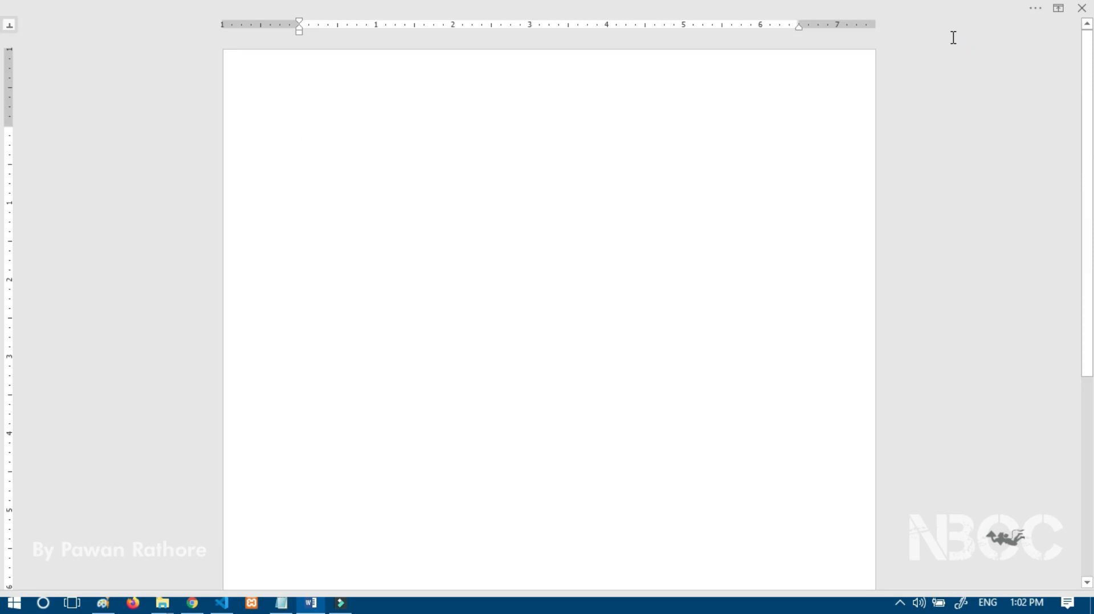
{"action": "left_click", "coordinate": [1057, 9]}
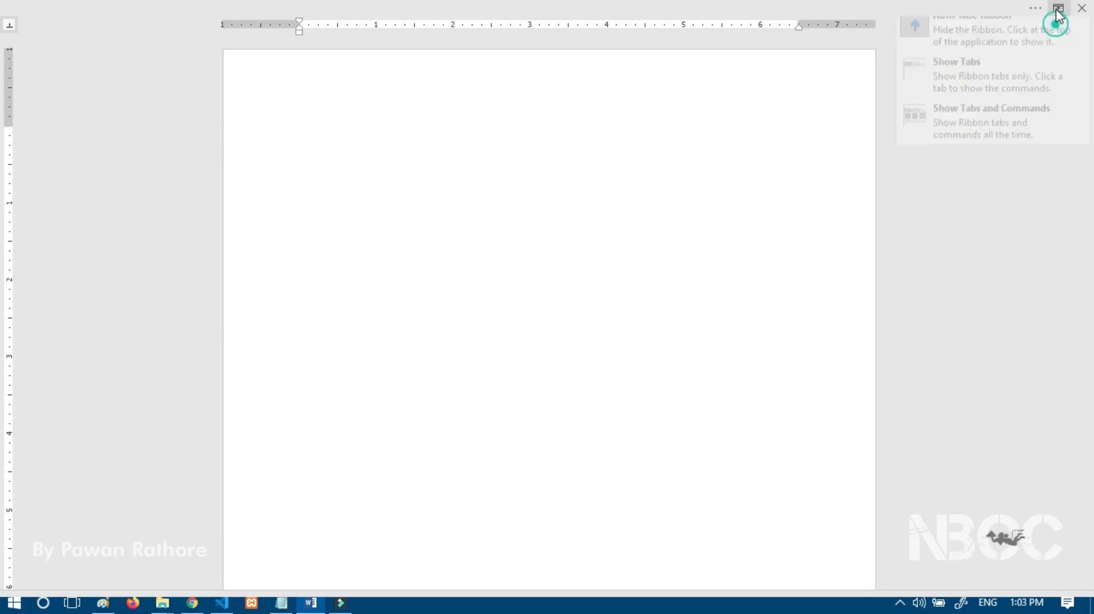
{"action": "left_click", "coordinate": [969, 77]}
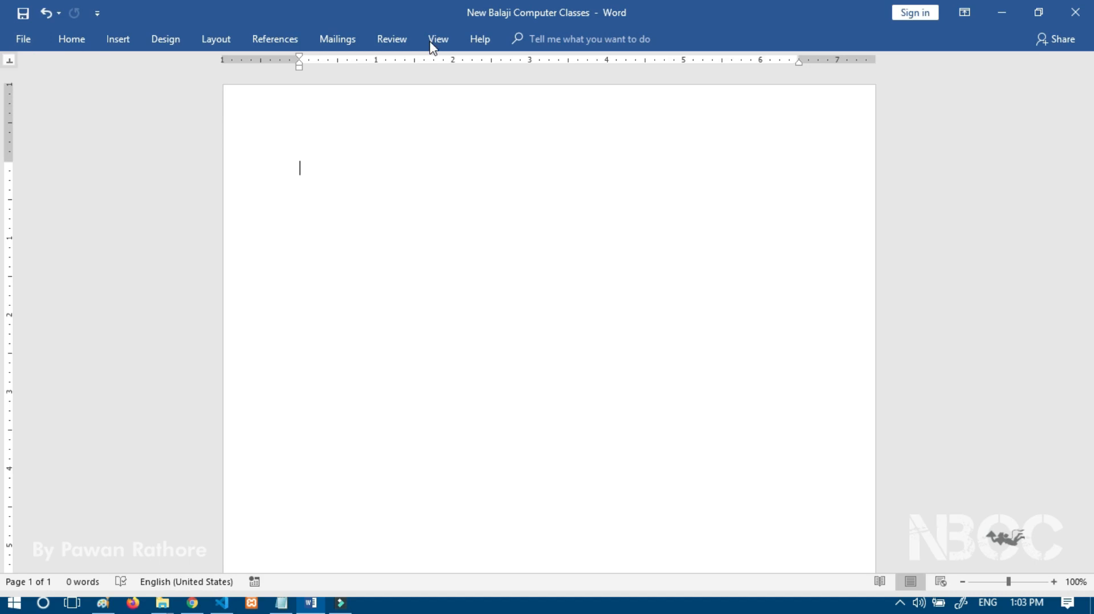
Step: Set the ribbon display option to Show Tabs and Commands
{"action": "left_click", "coordinate": [966, 12]}
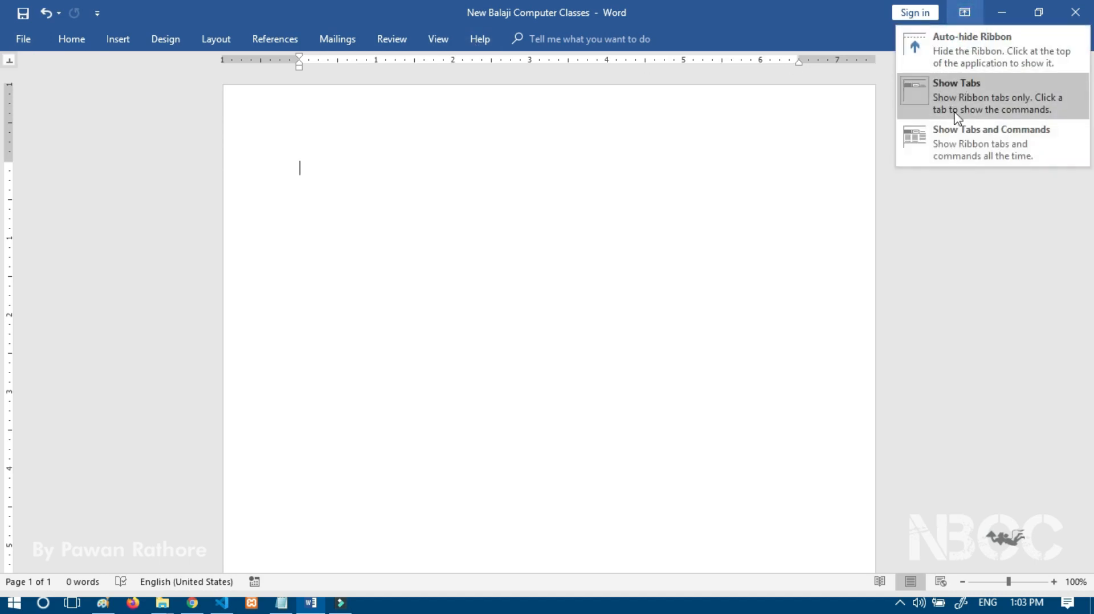
{"action": "left_click", "coordinate": [959, 142]}
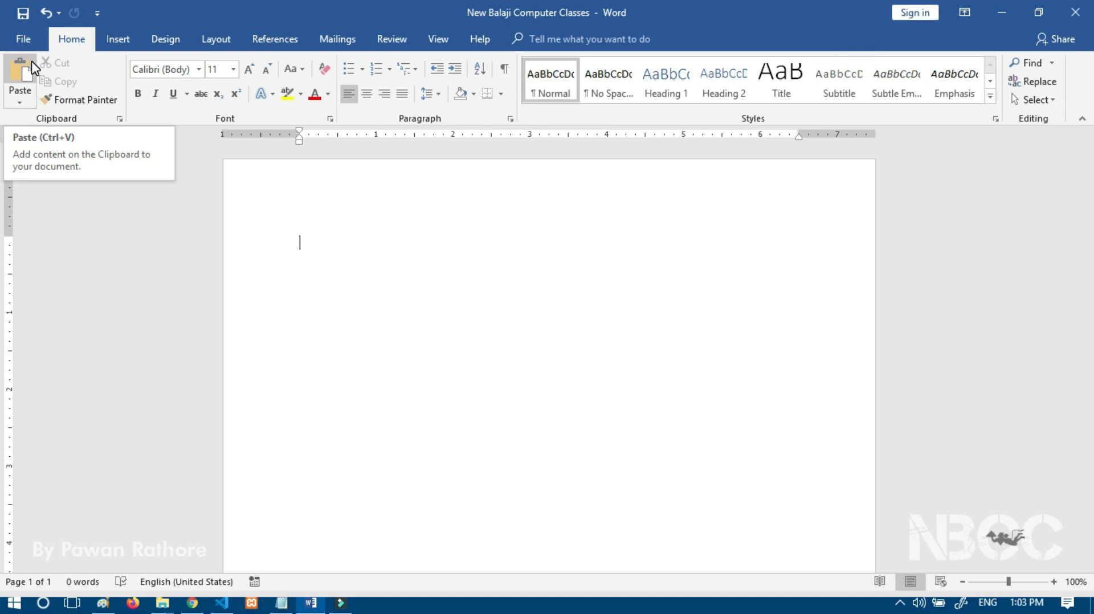
{"action": "left_click", "coordinate": [114, 42]}
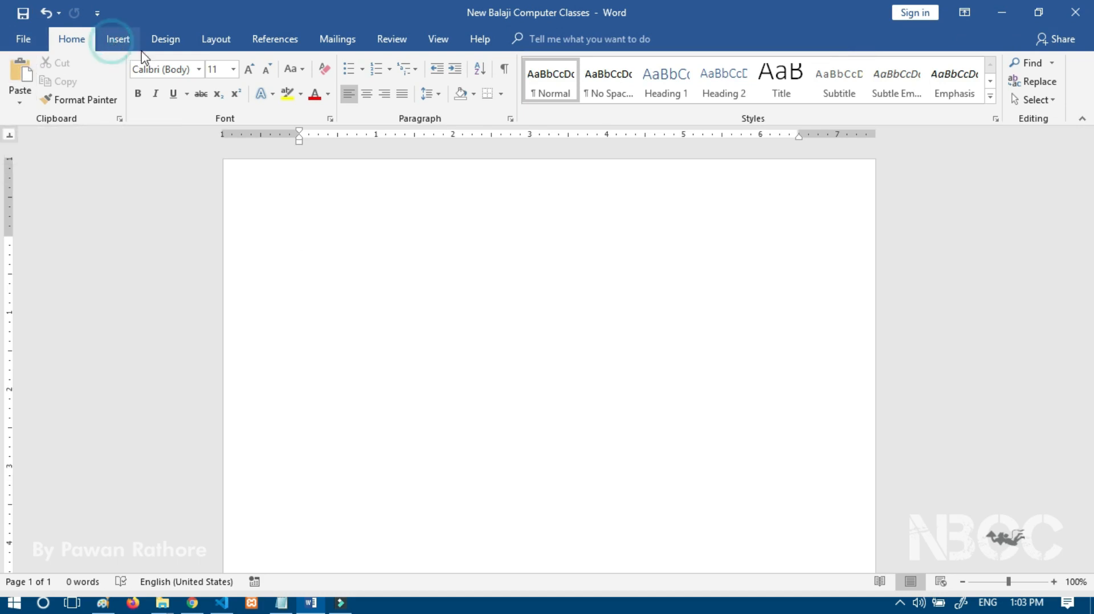
{"action": "left_click", "coordinate": [182, 46]}
{"action": "left_click", "coordinate": [222, 43]}
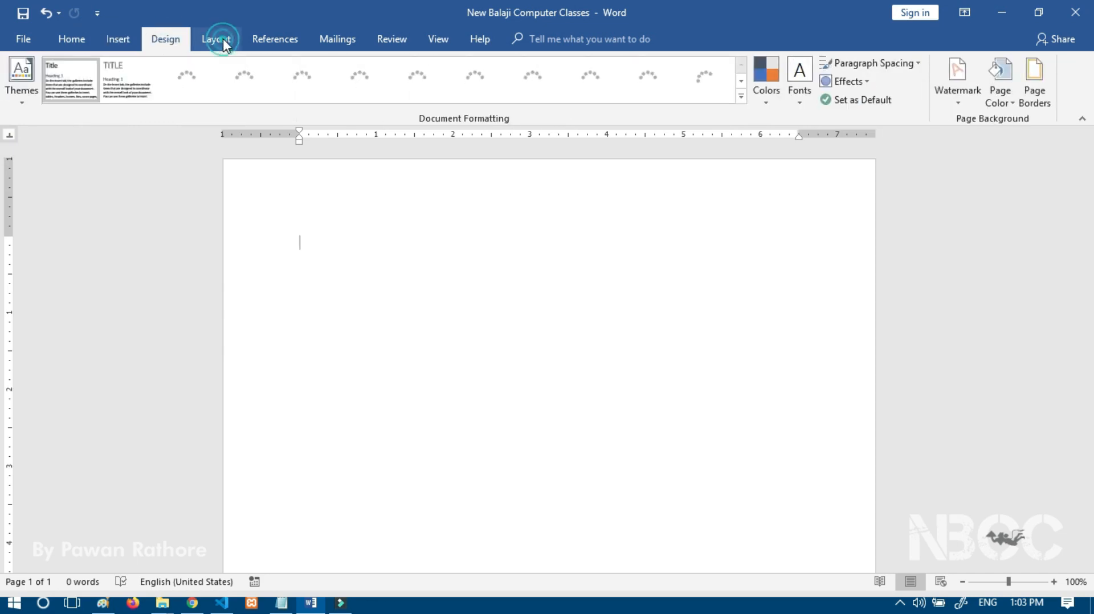
{"action": "left_click", "coordinate": [285, 42]}
{"action": "left_click", "coordinate": [339, 43]}
{"action": "left_click", "coordinate": [390, 45]}
{"action": "left_click", "coordinate": [450, 45]}
{"action": "left_click", "coordinate": [482, 44]}
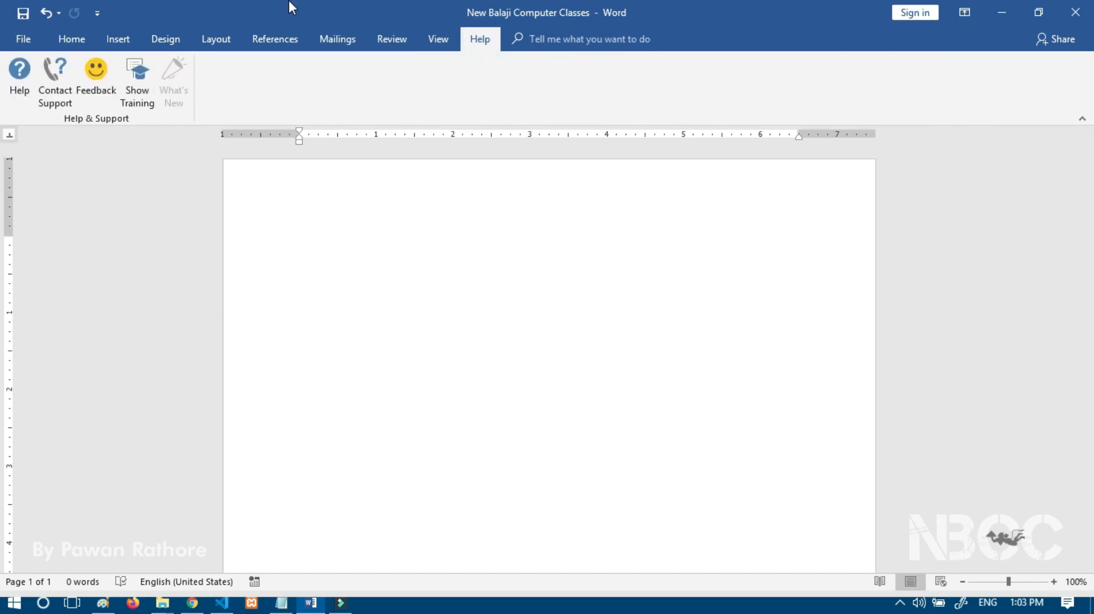
{"action": "left_click", "coordinate": [78, 40]}
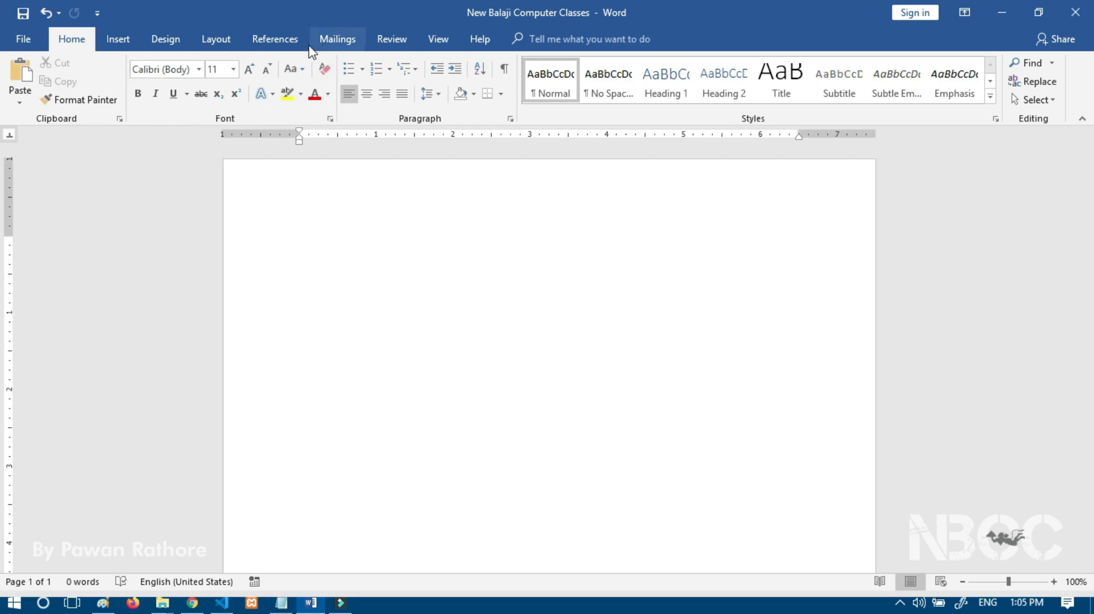
{"action": "left_click", "coordinate": [331, 120]}
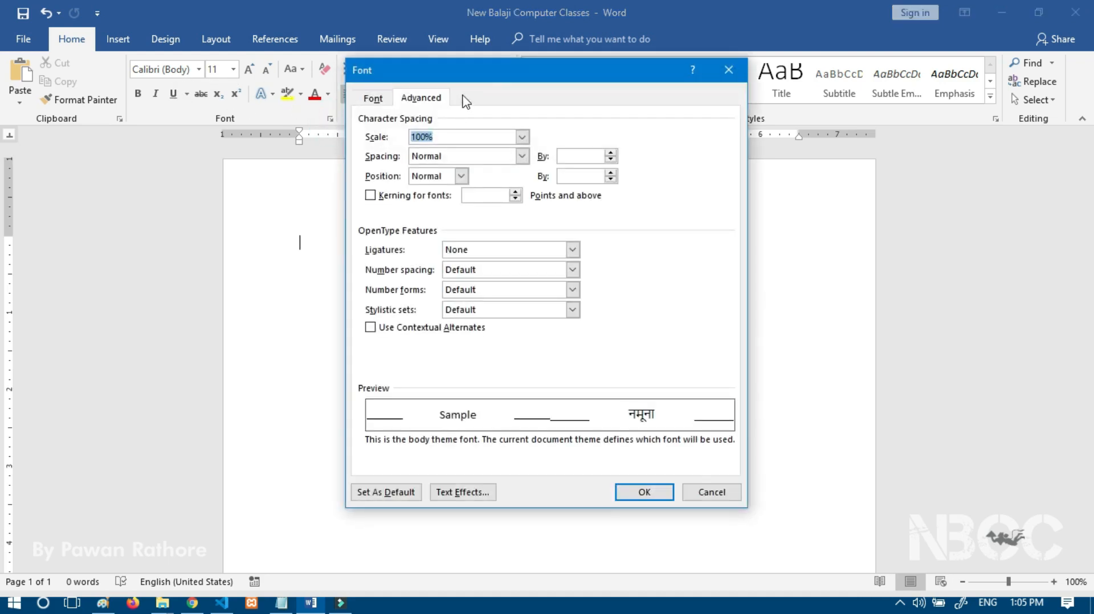
{"action": "left_click_drag", "start_coordinate": [490, 74], "coordinate": [632, 74]}
{"action": "left_click", "coordinate": [514, 97]}
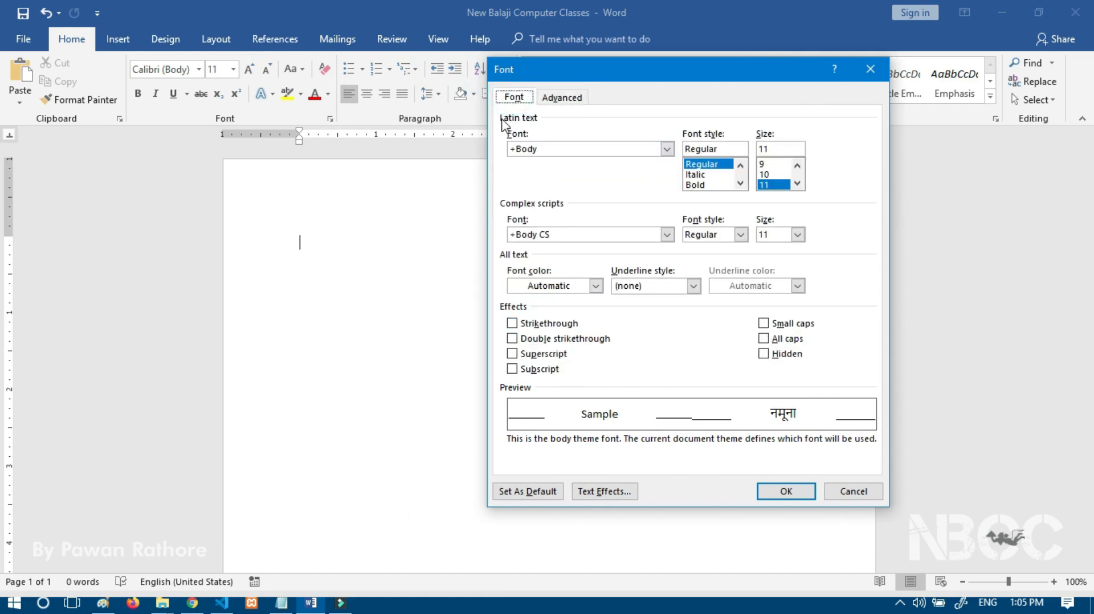
{"action": "left_click", "coordinate": [548, 100]}
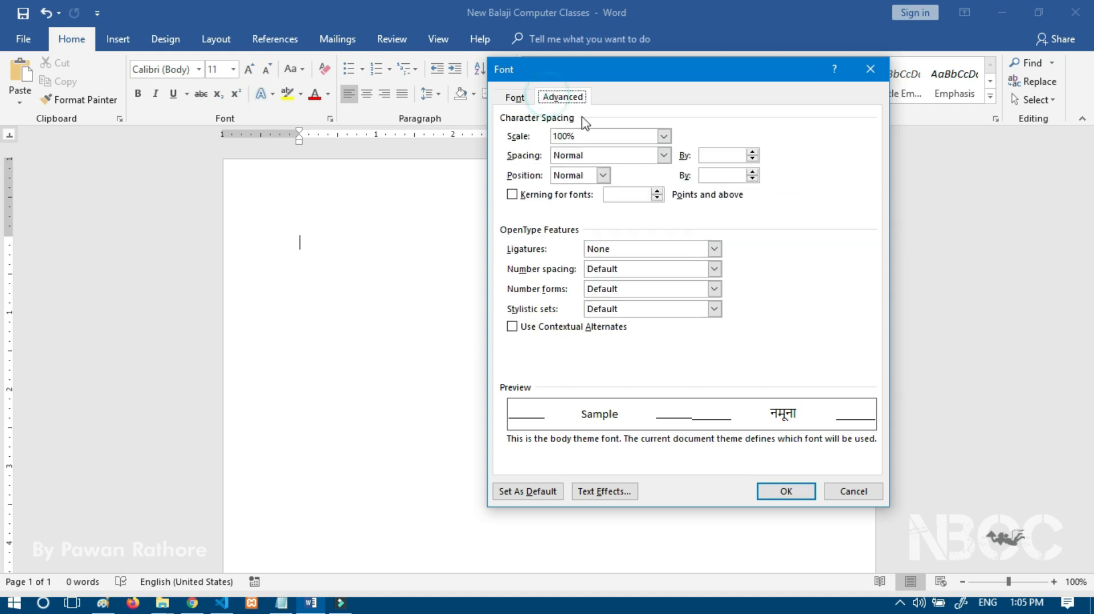
{"action": "left_click", "coordinate": [514, 98]}
{"action": "left_click", "coordinate": [871, 69]}
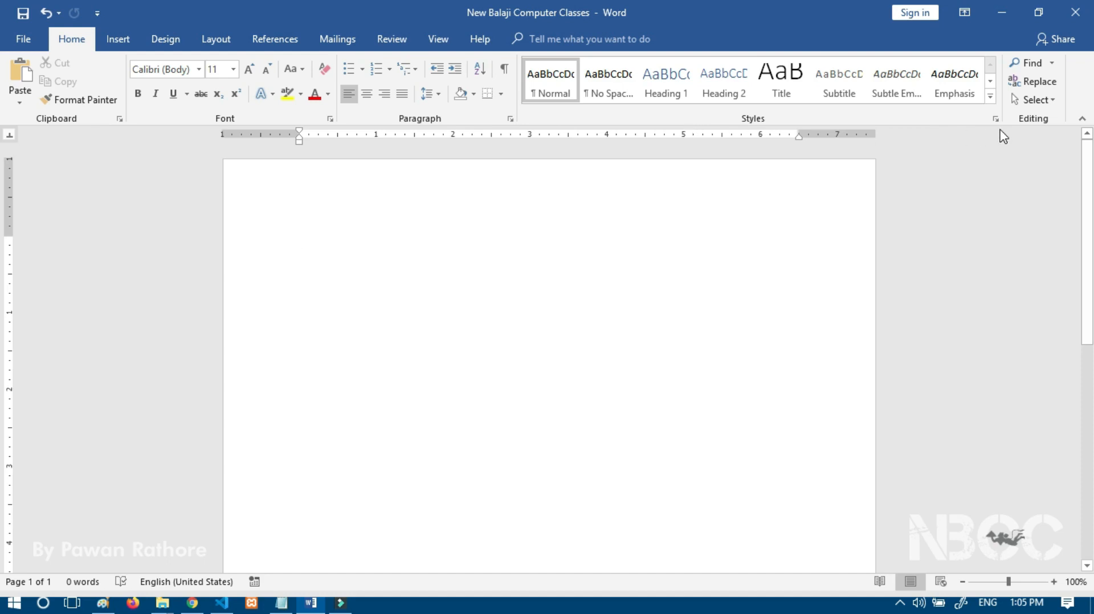
{"action": "left_click", "coordinate": [121, 40]}
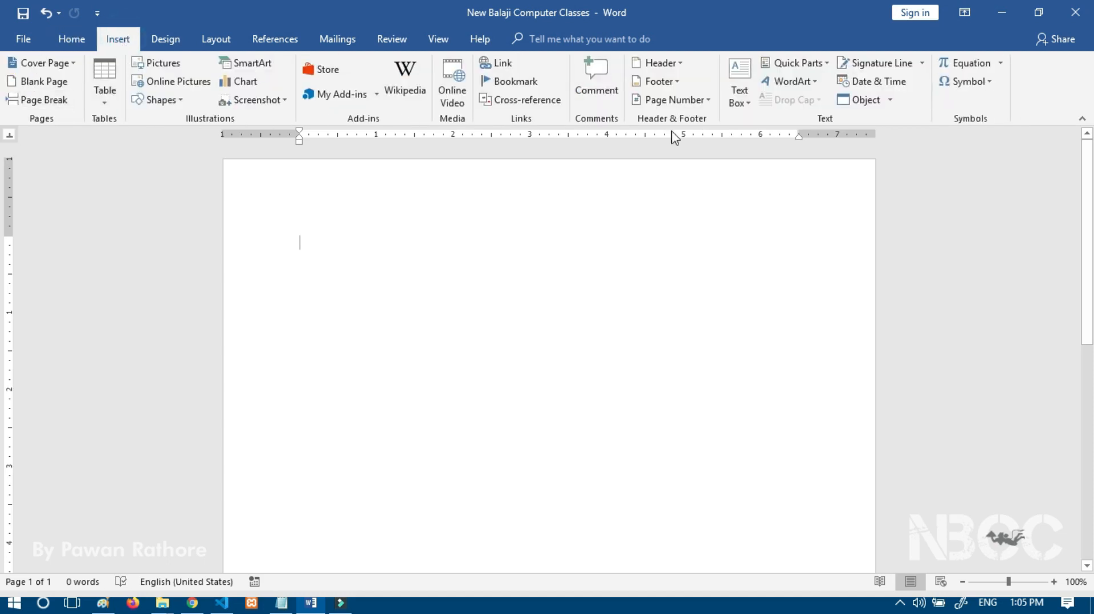
{"action": "left_click", "coordinate": [268, 40]}
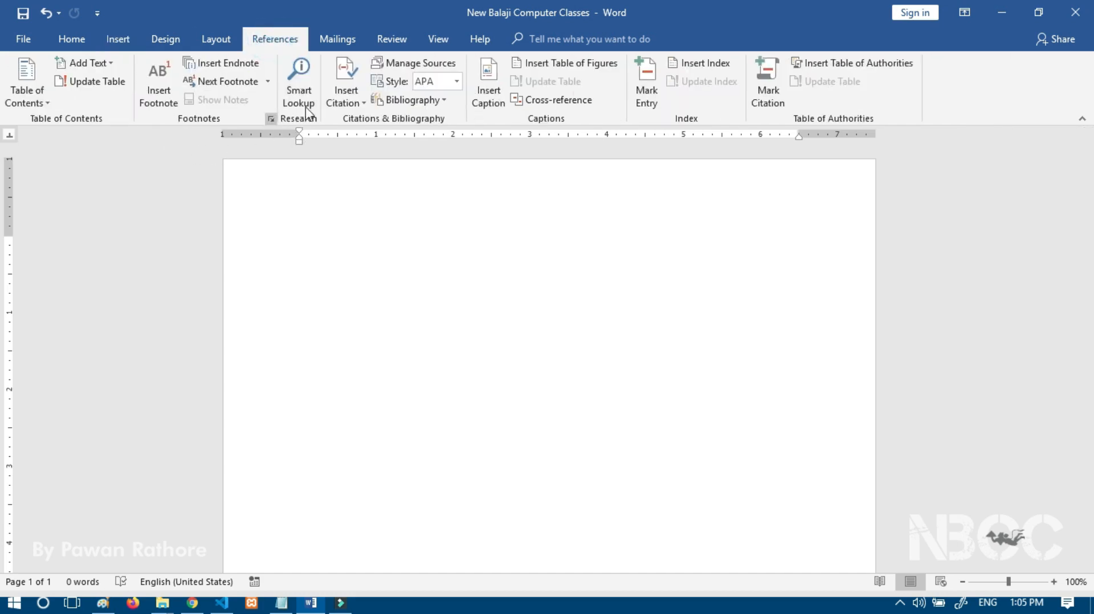
{"action": "left_click", "coordinate": [337, 38]}
{"action": "left_click", "coordinate": [415, 35]}
{"action": "left_click", "coordinate": [436, 38]}
{"action": "left_click", "coordinate": [29, 38]}
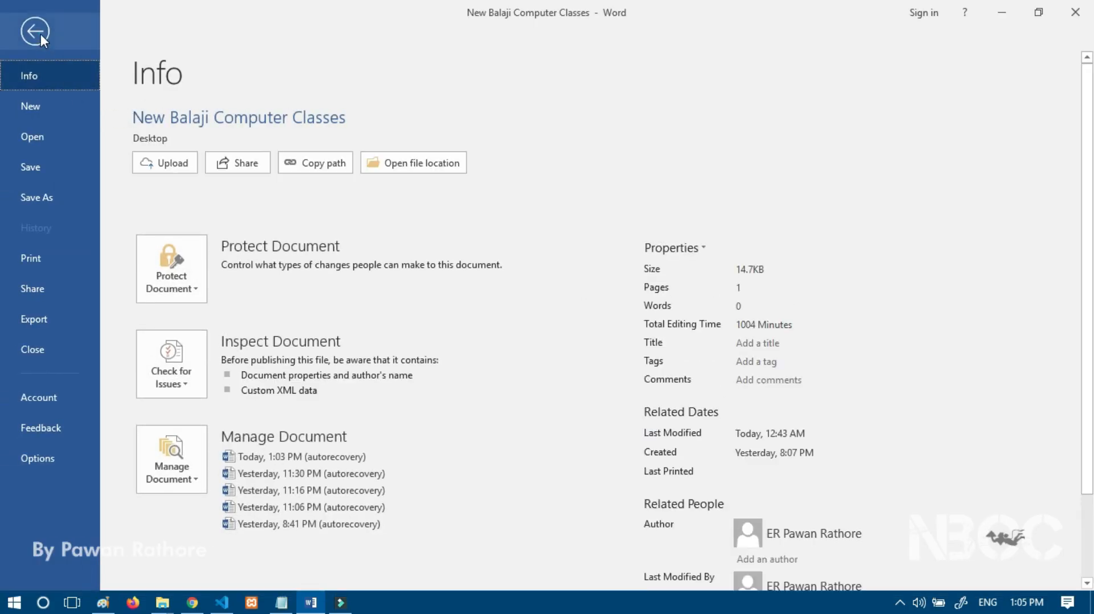
{"action": "left_click", "coordinate": [40, 33]}
{"action": "left_click", "coordinate": [68, 39]}
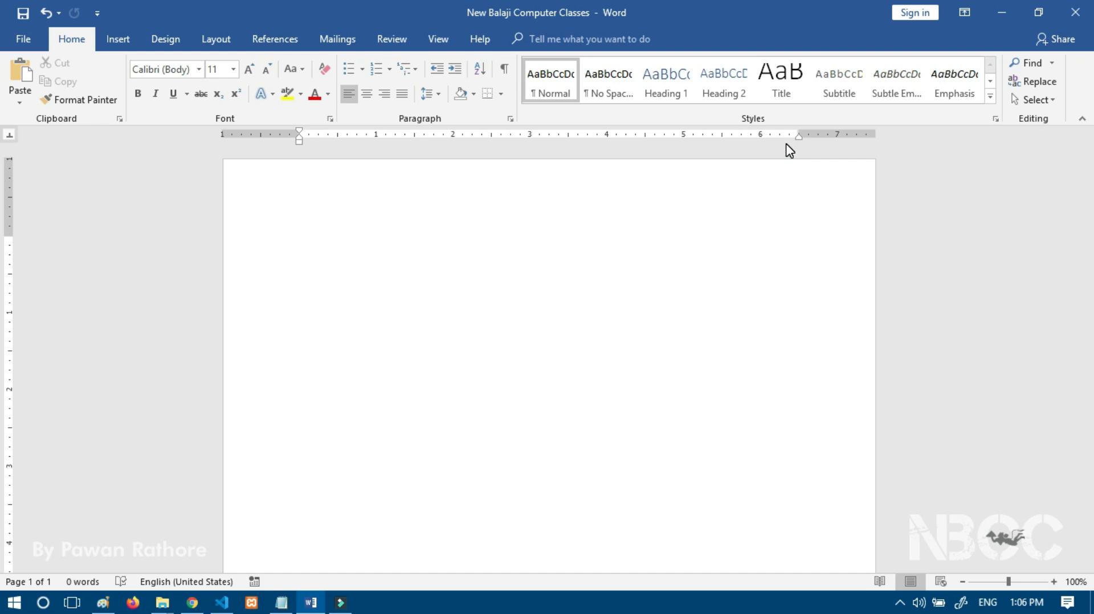
Step: Generate sample text with =rand(), giving five paragraphs and 239 words
{"action": "type", "text": "=rand()"}
{"action": "key", "text": "Return"}
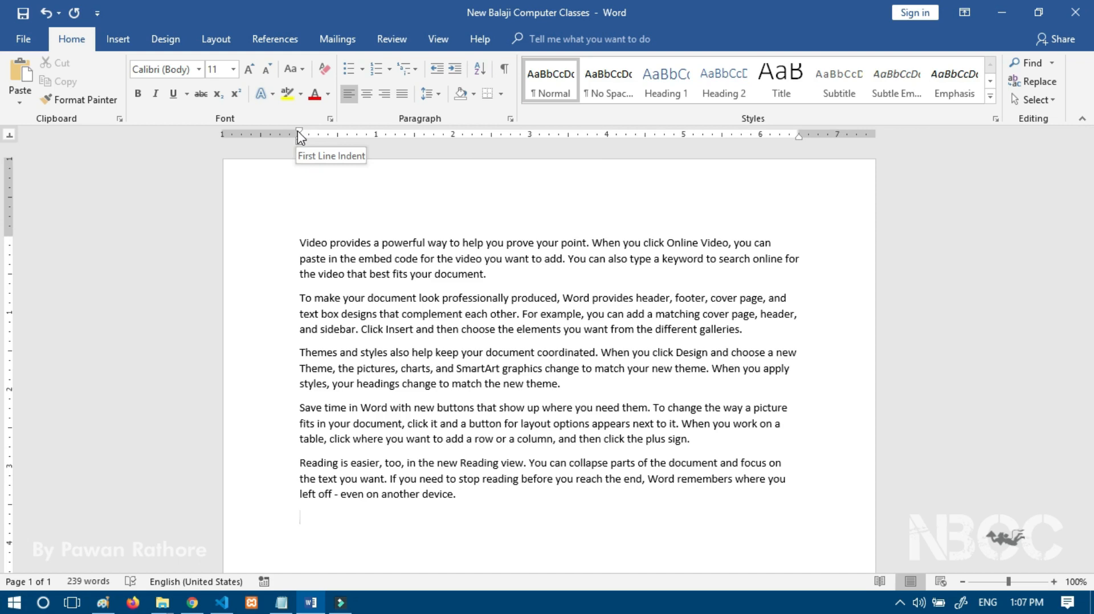
Step: Select all text and adjust the first-line indent marker on the ruler, then return it
{"action": "left_click", "coordinate": [324, 298]}
{"action": "key", "text": "ctrl+a"}
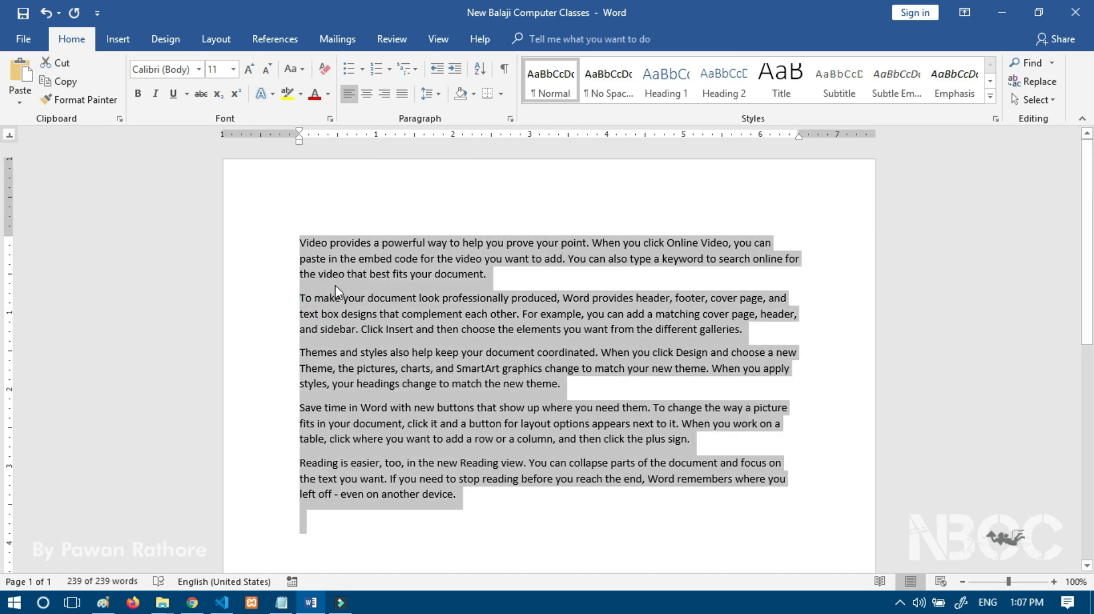
{"action": "left_click_drag", "start_coordinate": [300, 133], "coordinate": [335, 135]}
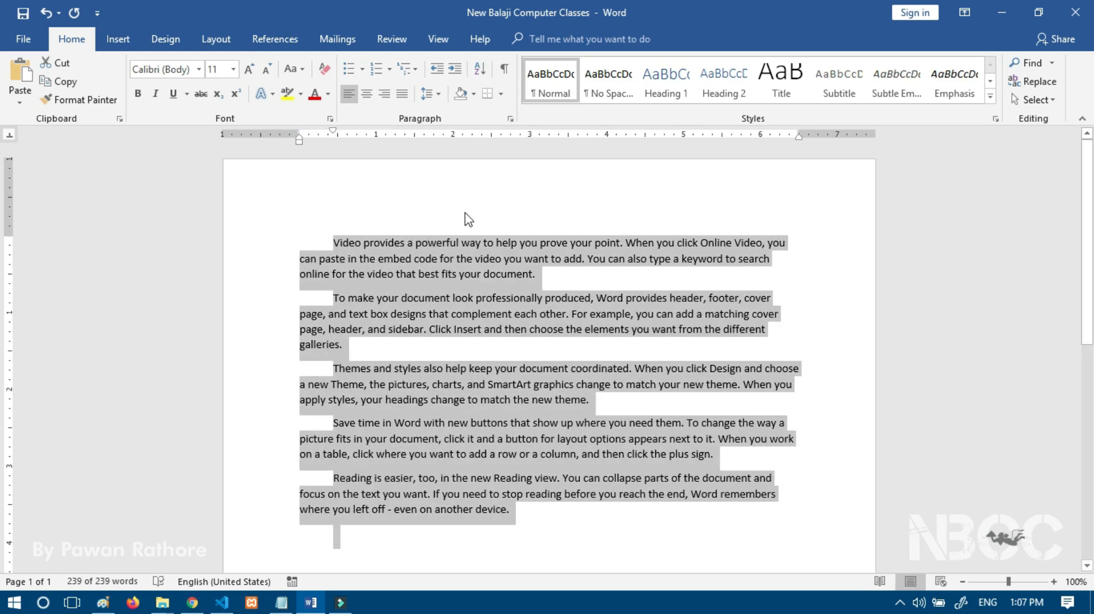
{"action": "left_click_drag", "start_coordinate": [334, 135], "coordinate": [301, 138]}
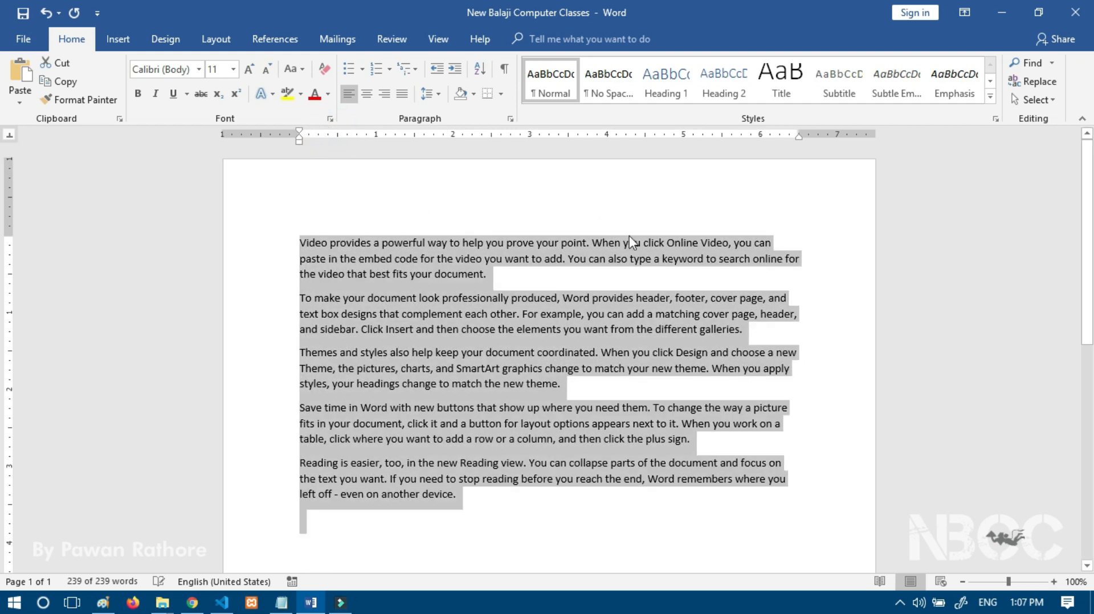
Step: Pull the right indent of all paragraphs in to about 6.5" on the ruler
{"action": "left_click", "coordinate": [821, 209]}
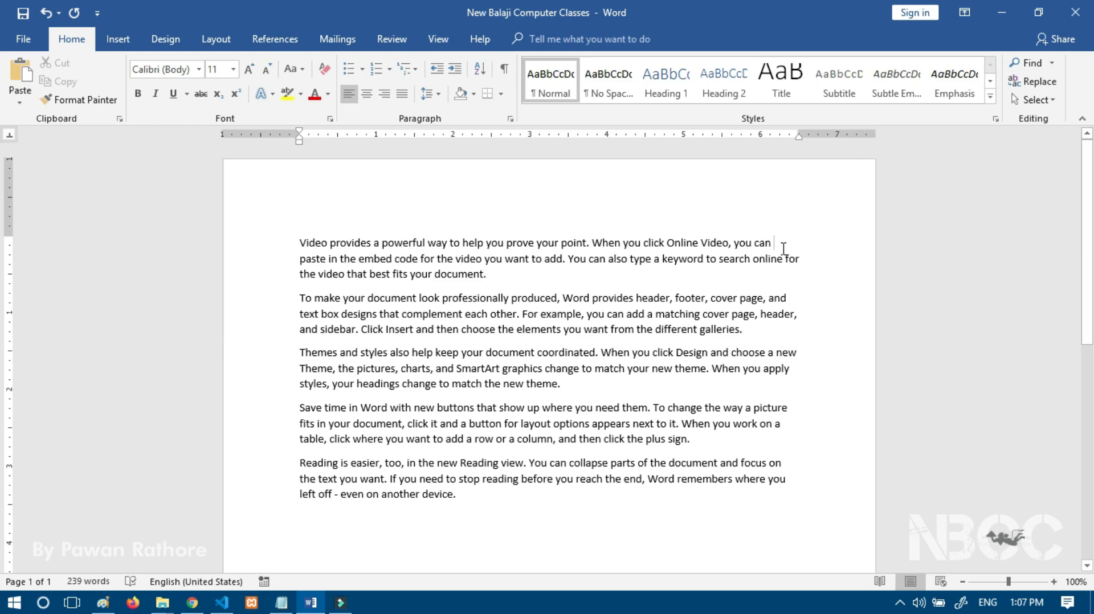
{"action": "key", "text": "ctrl+a"}
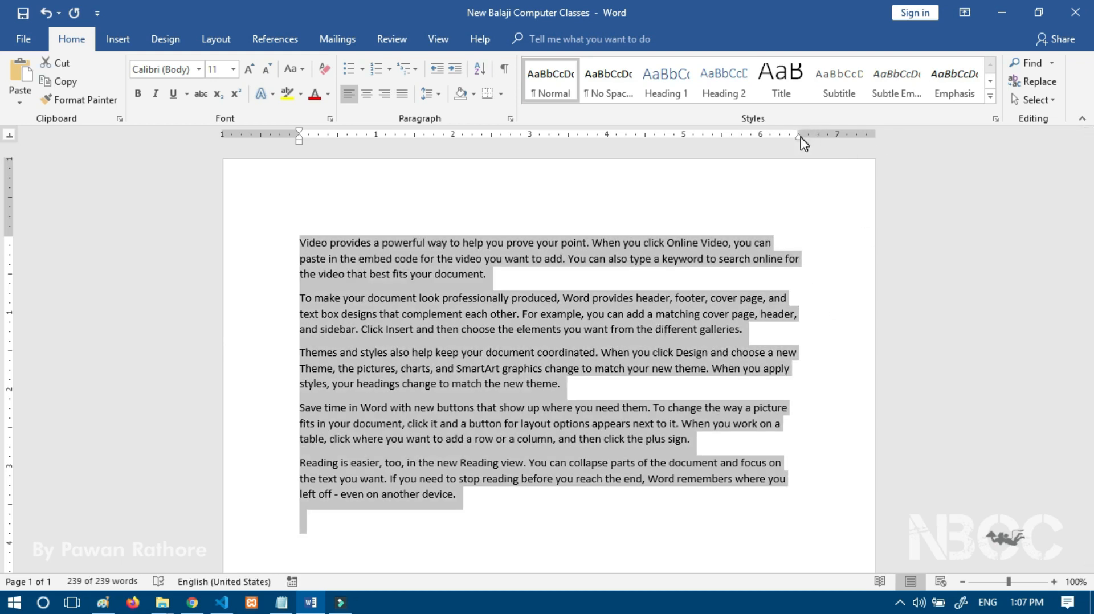
{"action": "mouse_move", "coordinate": [800, 137]}
{"action": "left_mouse_down"}
{"action": "mouse_move", "coordinate": [738, 146]}
{"action": "mouse_move", "coordinate": [796, 146]}
{"action": "left_mouse_up"}
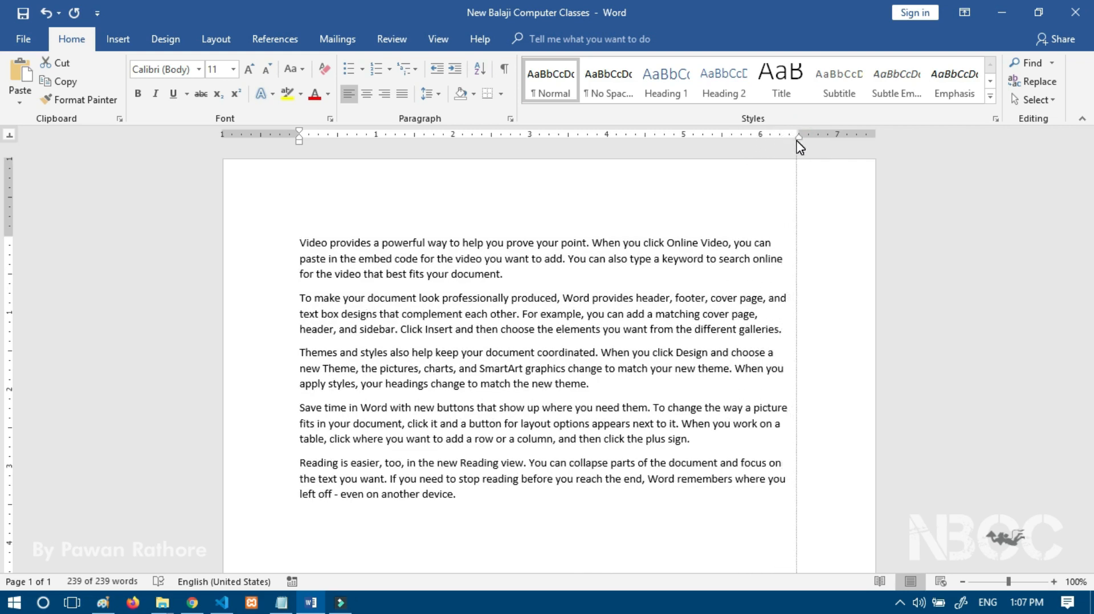
{"action": "key", "text": "ctrl+a"}
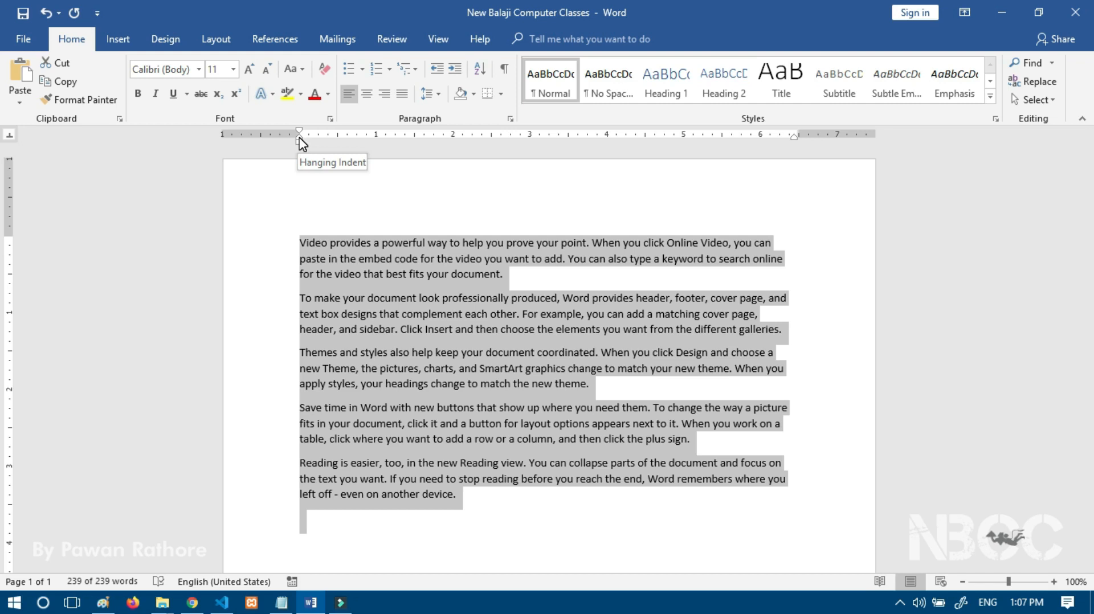
Step: Apply a small hanging indent, undo it, and set the left indent back at the margin
{"action": "mouse_move", "coordinate": [299, 138]}
{"action": "left_mouse_down"}
{"action": "mouse_move", "coordinate": [335, 139]}
{"action": "mouse_move", "coordinate": [303, 139]}
{"action": "left_mouse_up"}
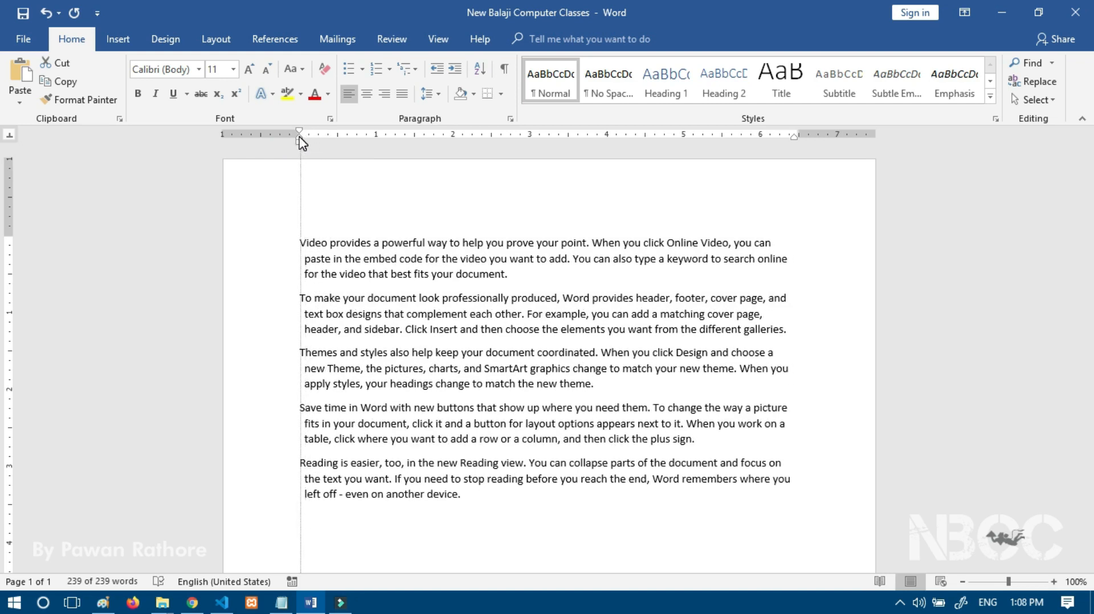
{"action": "key", "text": "ctrl+a"}
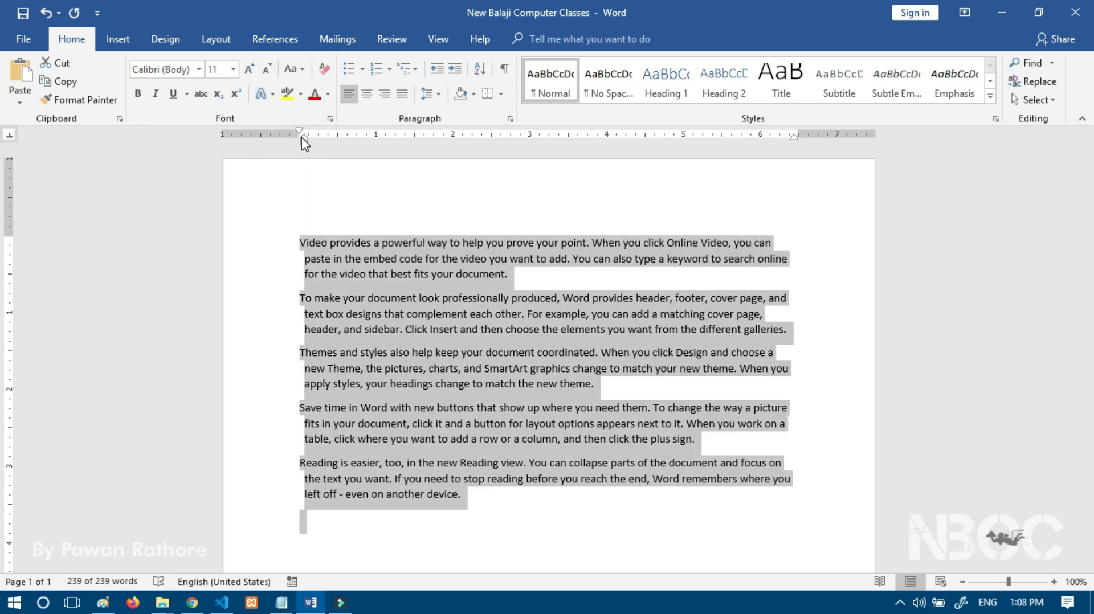
{"action": "key", "text": "ctrl+z"}
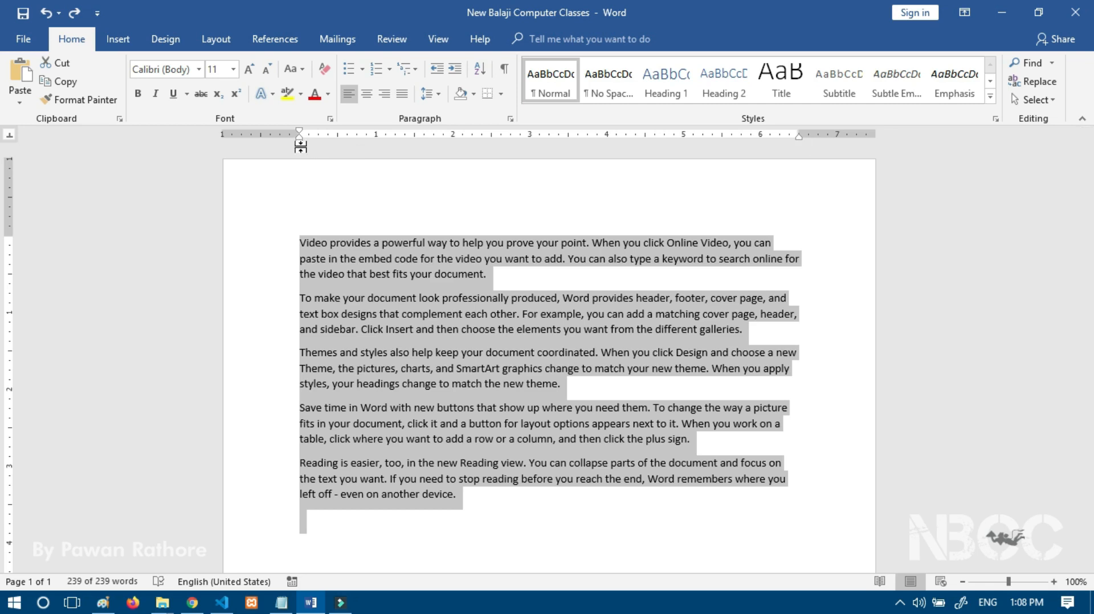
{"action": "mouse_move", "coordinate": [300, 143]}
{"action": "left_mouse_down"}
{"action": "mouse_move", "coordinate": [345, 145]}
{"action": "mouse_move", "coordinate": [300, 142]}
{"action": "left_mouse_up"}
{"action": "mouse_move", "coordinate": [7, 235]}
{"action": "left_mouse_down"}
{"action": "mouse_move", "coordinate": [10, 282]}
{"action": "mouse_move", "coordinate": [10, 253]}
{"action": "left_mouse_up"}
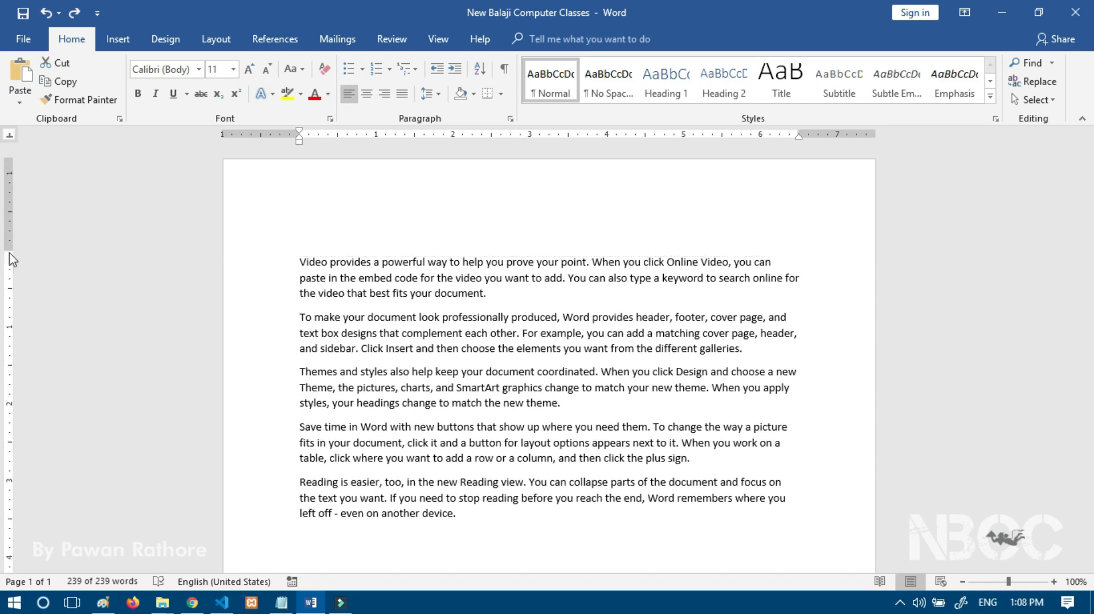
{"action": "key", "text": "ctrl+z"}
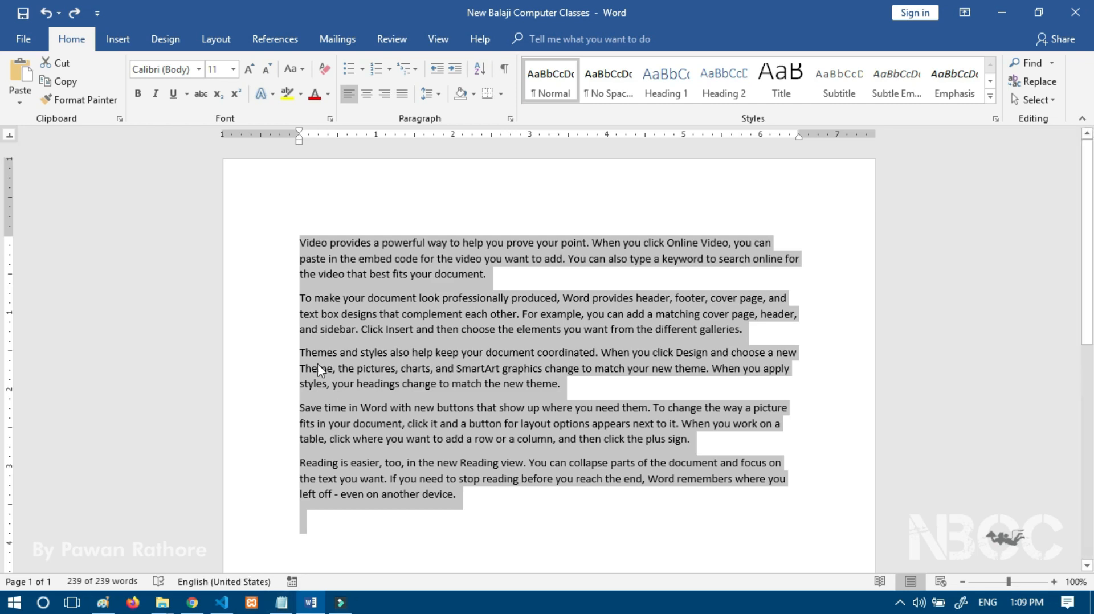
{"action": "scroll", "coordinate": [288, 420], "scroll_direction": "down", "scroll_amount": 3}
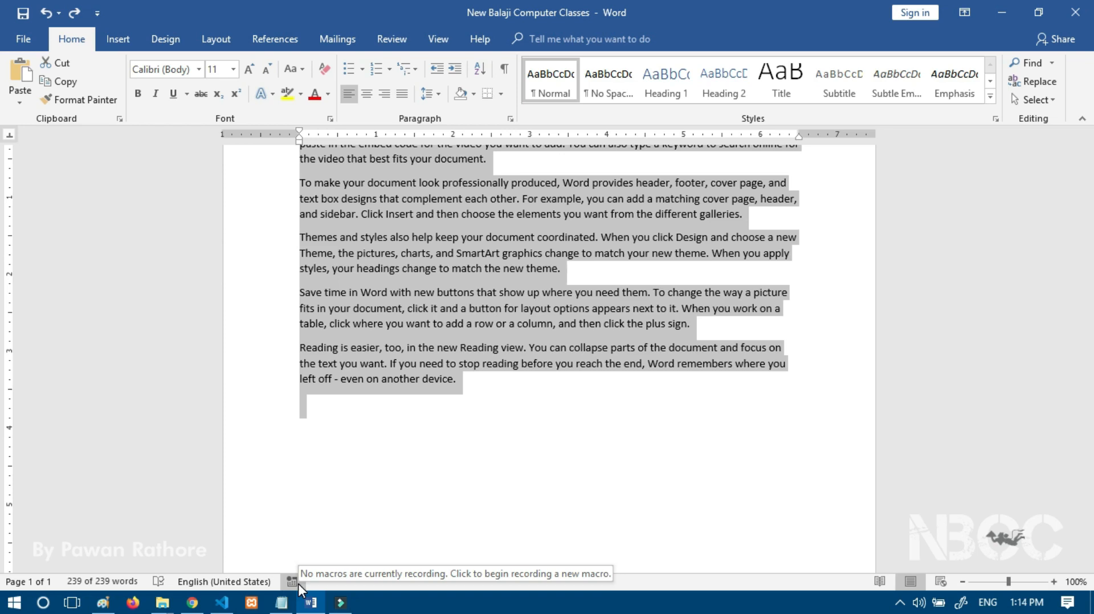
Step: Open the Navigation pane from 'Page 1 of 1' and view the Headings, Results and Pages tabs
{"action": "left_click", "coordinate": [28, 582]}
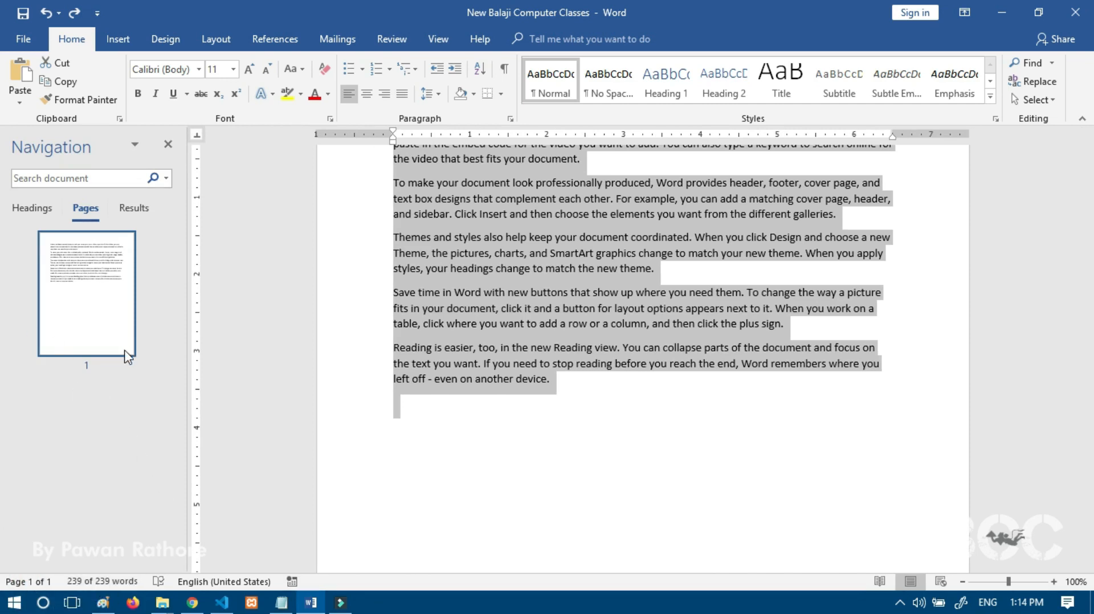
{"action": "left_click", "coordinate": [31, 210]}
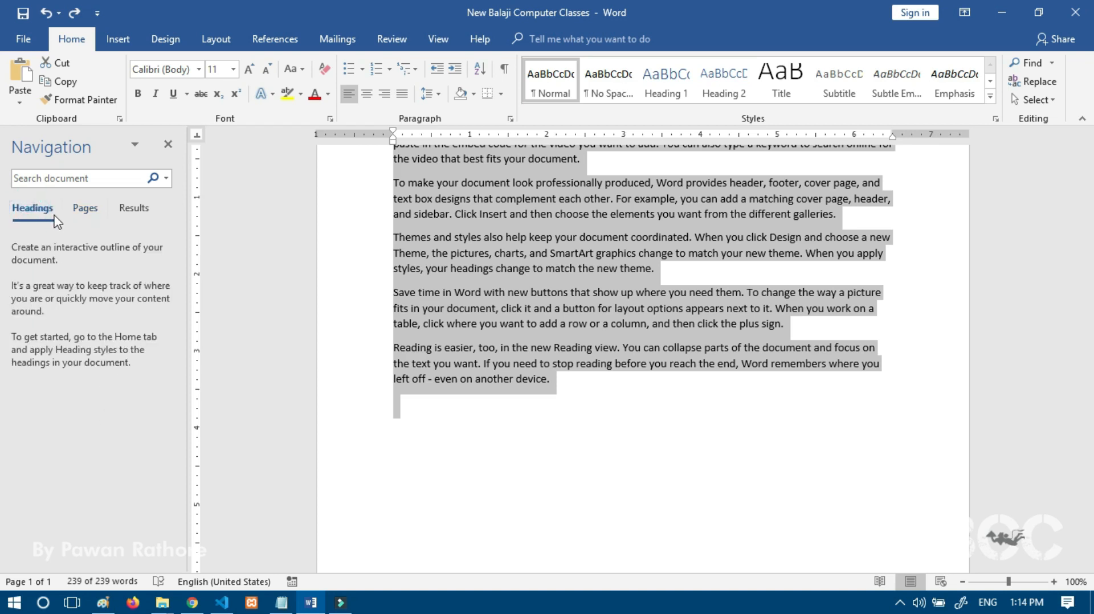
{"action": "left_click", "coordinate": [132, 210]}
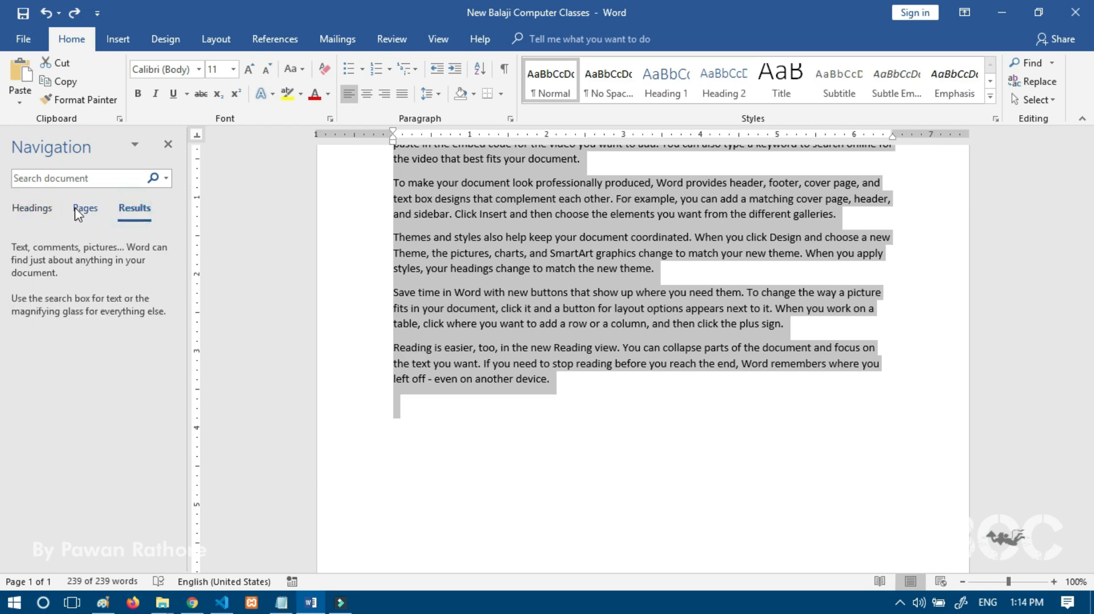
{"action": "left_click", "coordinate": [80, 212]}
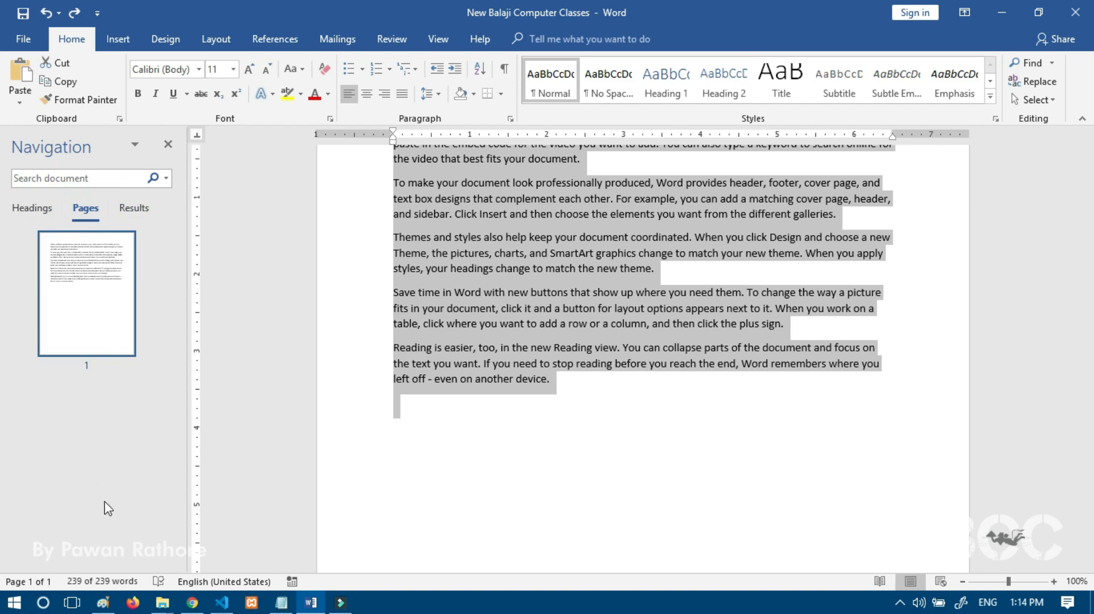
{"action": "left_click", "coordinate": [94, 579]}
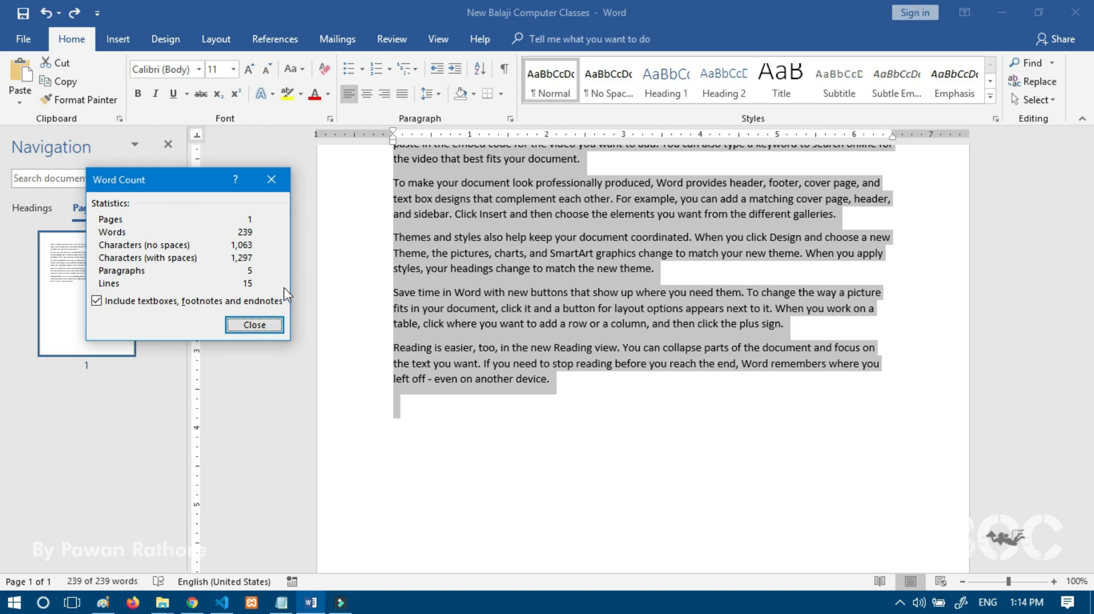
{"action": "left_click", "coordinate": [271, 181]}
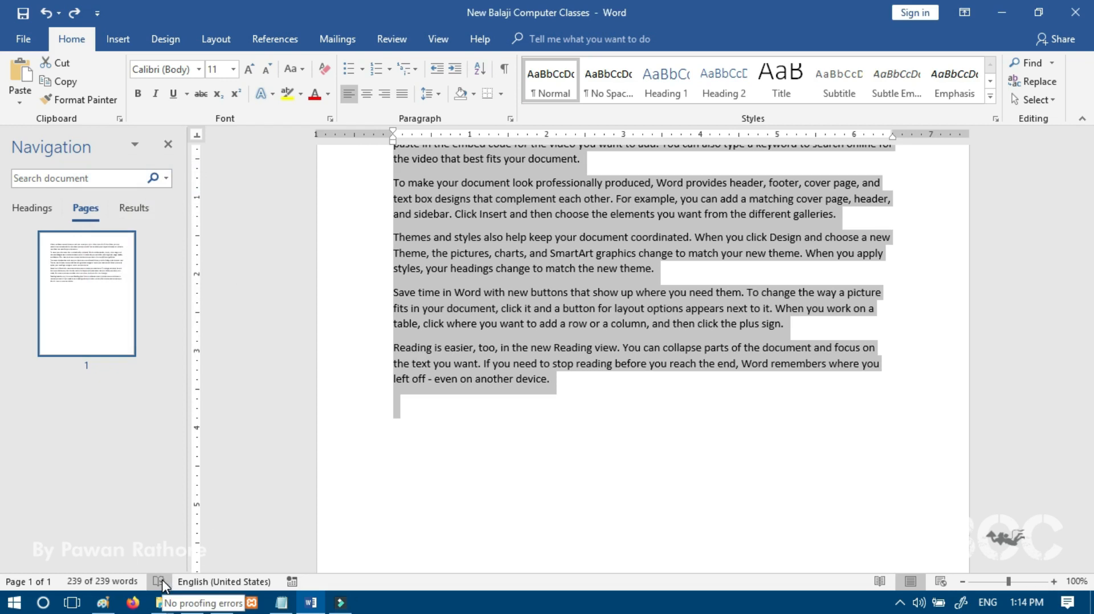
Step: Close the Navigation pane and run a proofing check, which finds no errors
{"action": "left_click", "coordinate": [168, 145]}
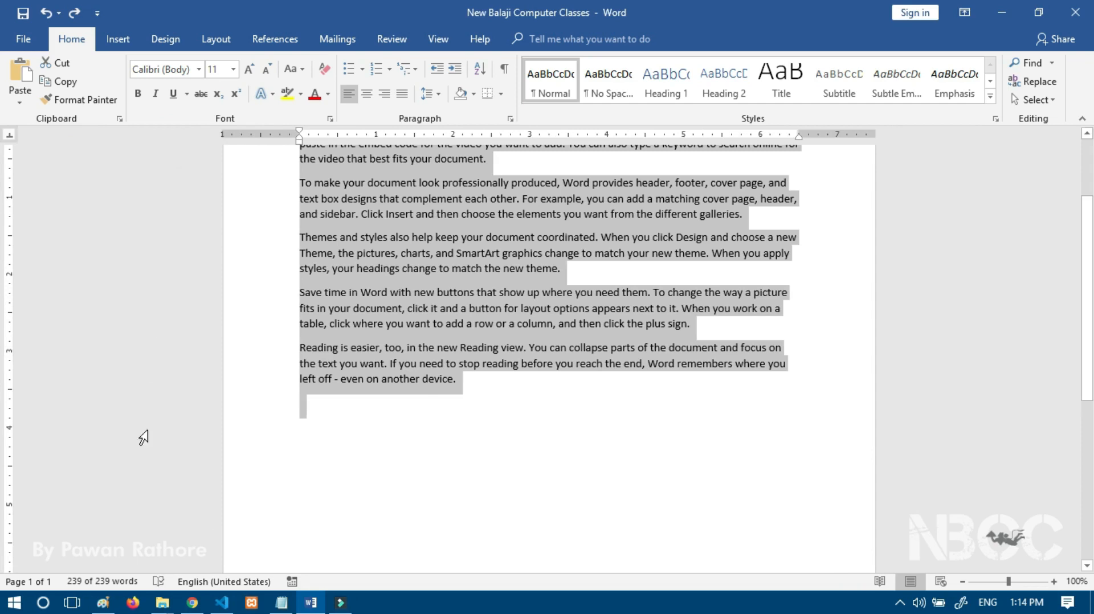
{"action": "left_click", "coordinate": [159, 582]}
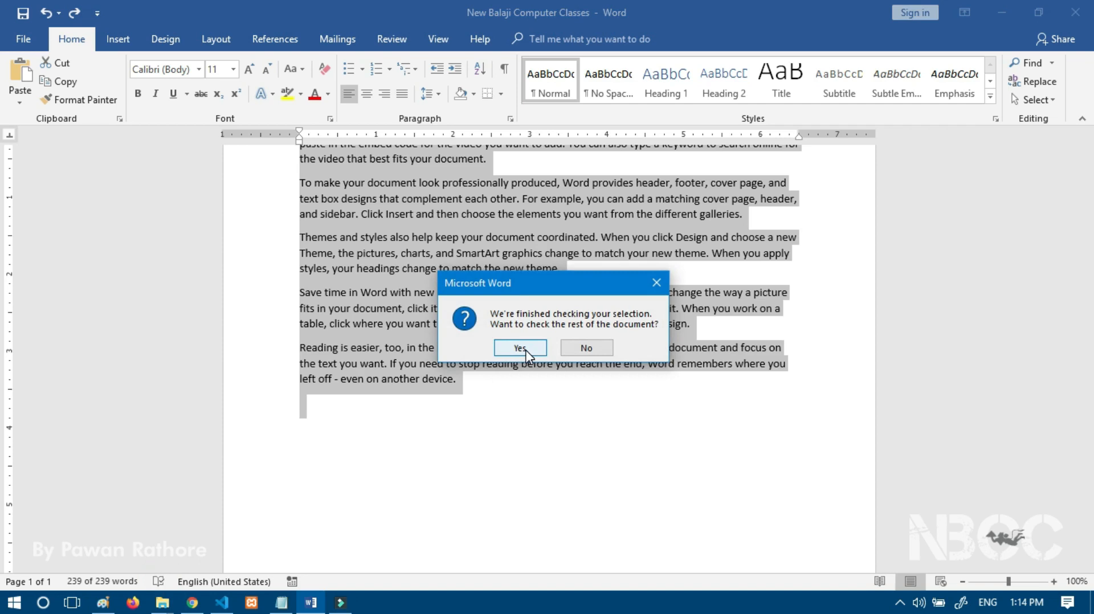
{"action": "left_click", "coordinate": [657, 283]}
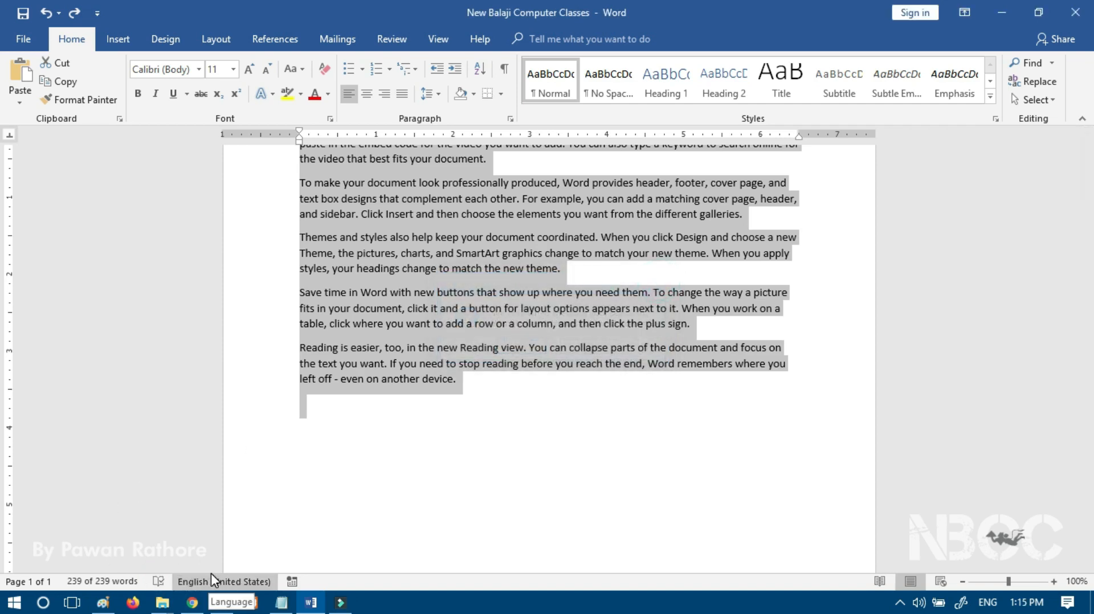
Step: Close the Language dialog unchanged, then switch to Read Mode at 140% across two screens
{"action": "left_click", "coordinate": [239, 581]}
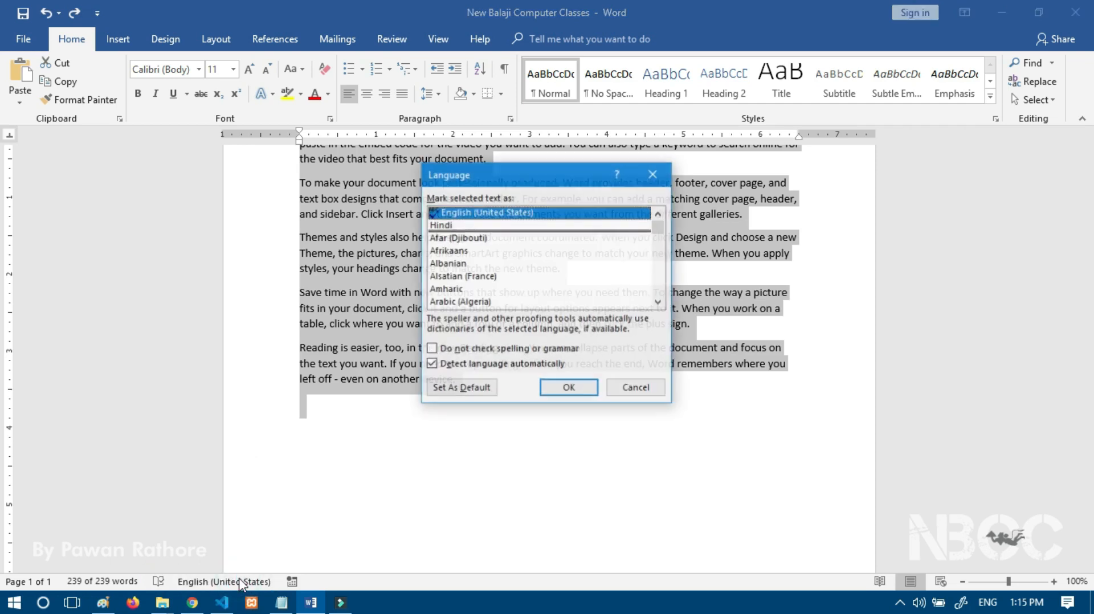
{"action": "left_click", "coordinate": [653, 174]}
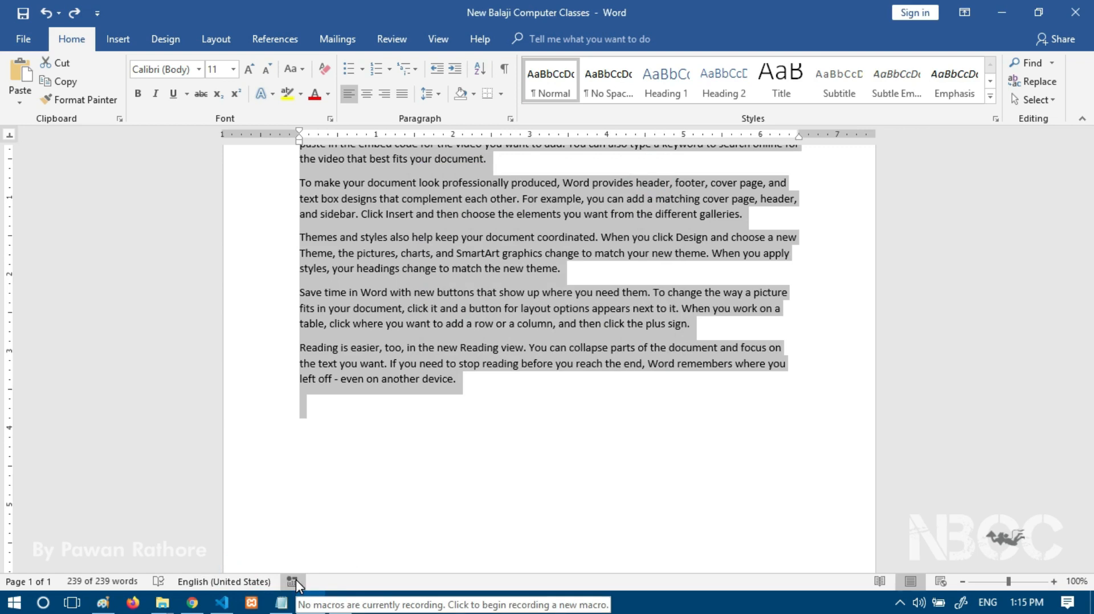
{"action": "left_click", "coordinate": [878, 583]}
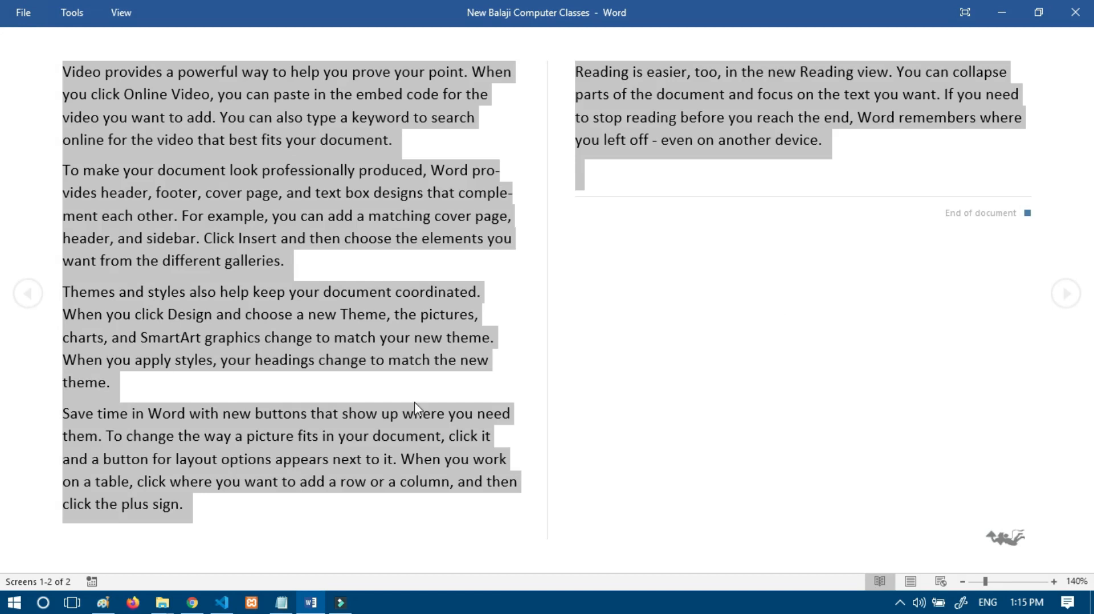
Step: Switch through Print Layout and Web Layout, ending in Print Layout at 100%
{"action": "left_click", "coordinate": [908, 581]}
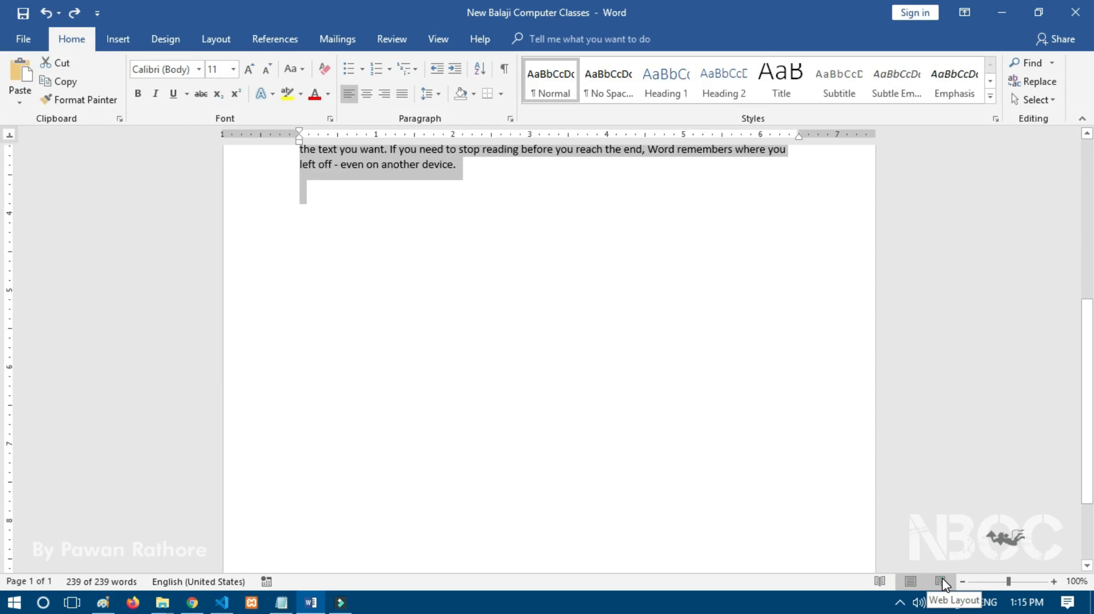
{"action": "left_click", "coordinate": [941, 582]}
{"action": "left_click", "coordinate": [480, 439]}
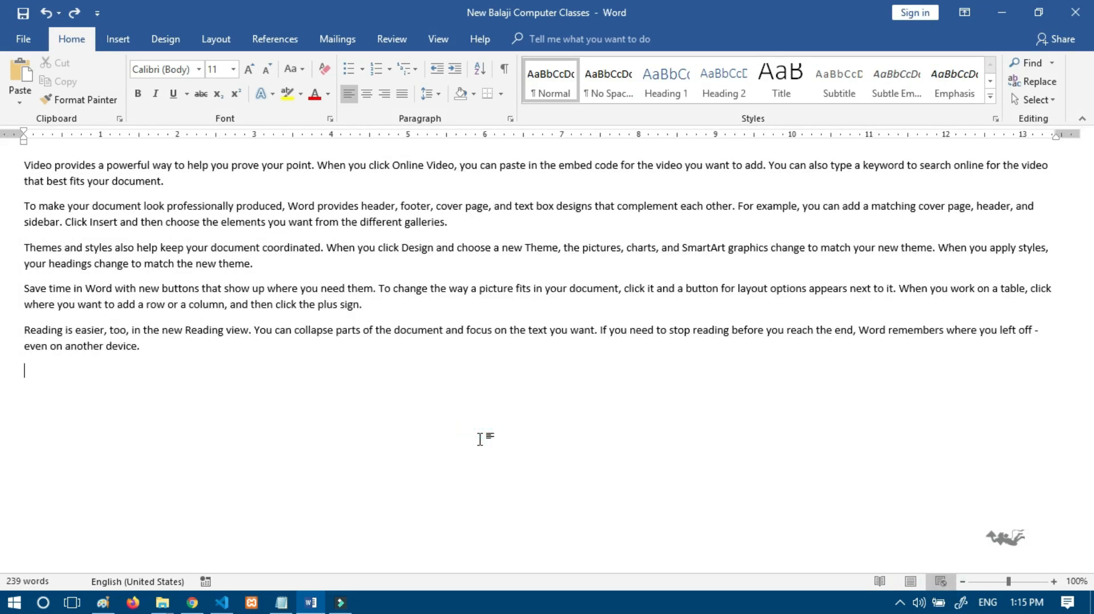
{"action": "left_click", "coordinate": [910, 581]}
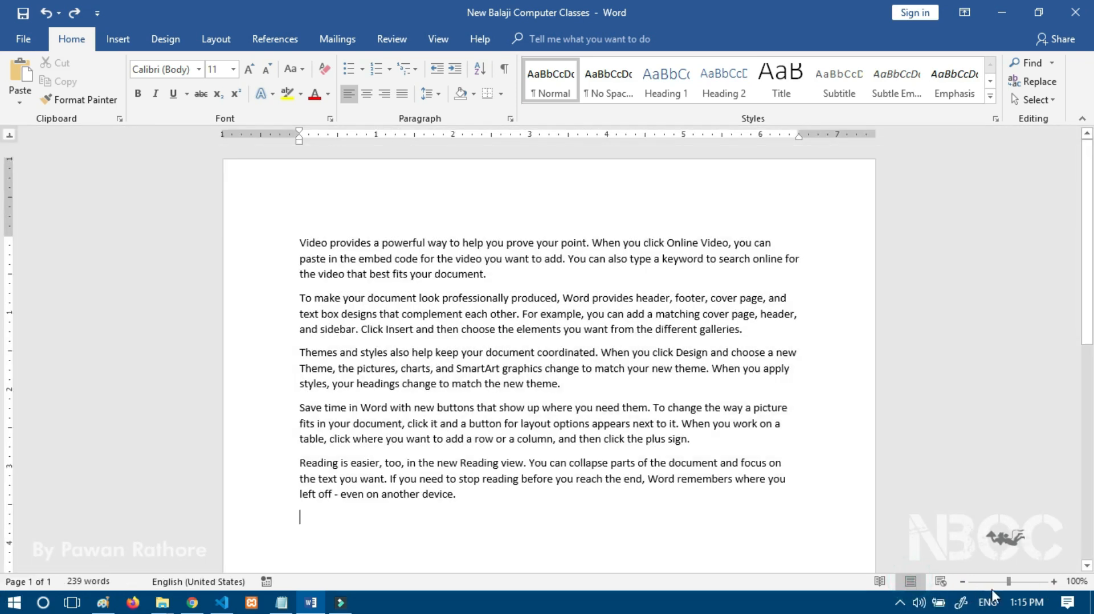
Step: Drag the status-bar zoom slider to 96% and scroll the page down and back up
{"action": "left_click_drag", "start_coordinate": [1014, 587], "coordinate": [1008, 587]}
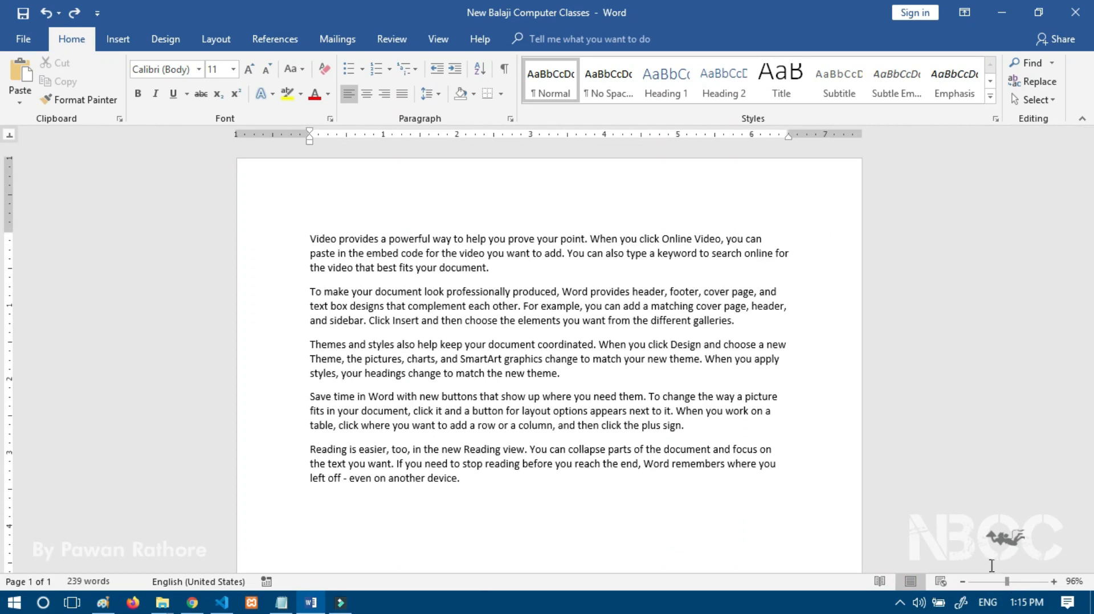
{"action": "mouse_move", "coordinate": [1086, 174]}
{"action": "left_mouse_down"}
{"action": "mouse_move", "coordinate": [1084, 387]}
{"action": "mouse_move", "coordinate": [5, 342]}
{"action": "mouse_move", "coordinate": [3, 193]}
{"action": "mouse_move", "coordinate": [1093, 159]}
{"action": "left_mouse_up"}
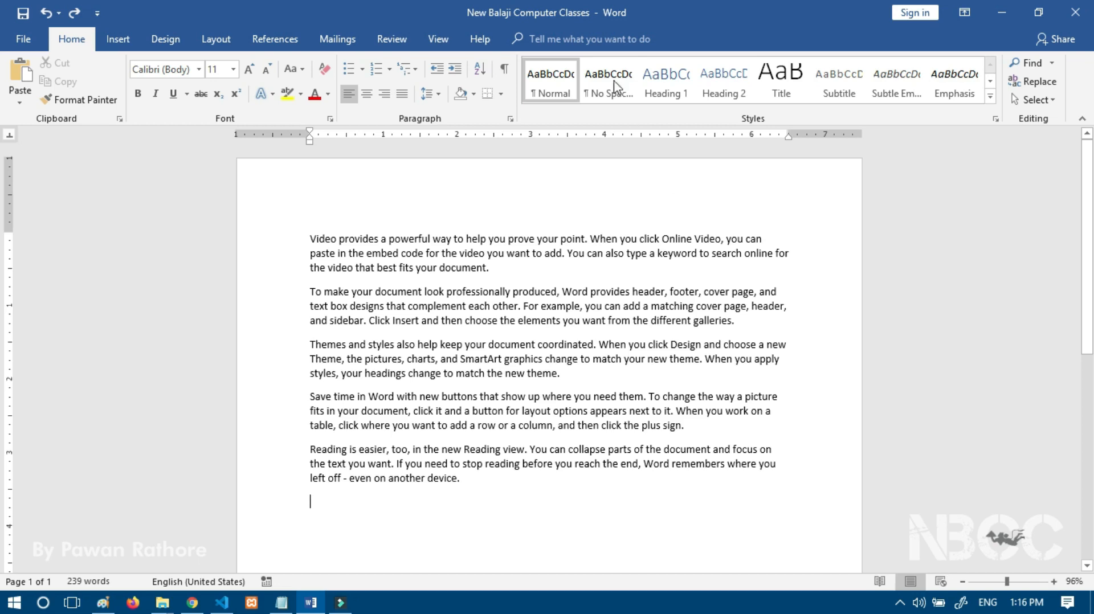
Step: Search Tell me for 'insert', correcting the typo, and choose Insert Picture
{"action": "left_click", "coordinate": [568, 39]}
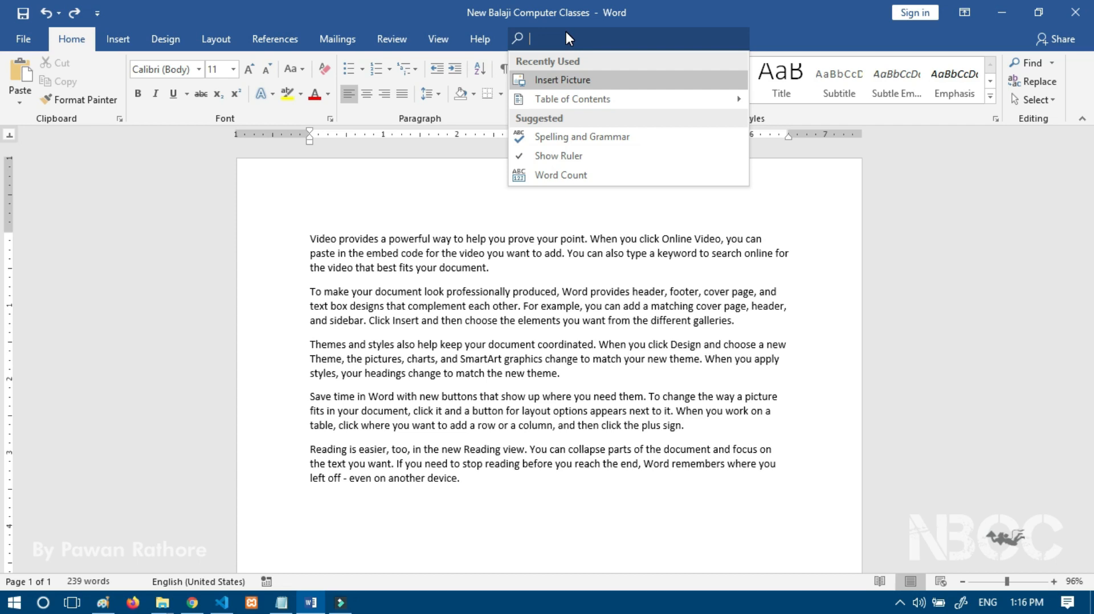
{"action": "type", "text": "inset"}
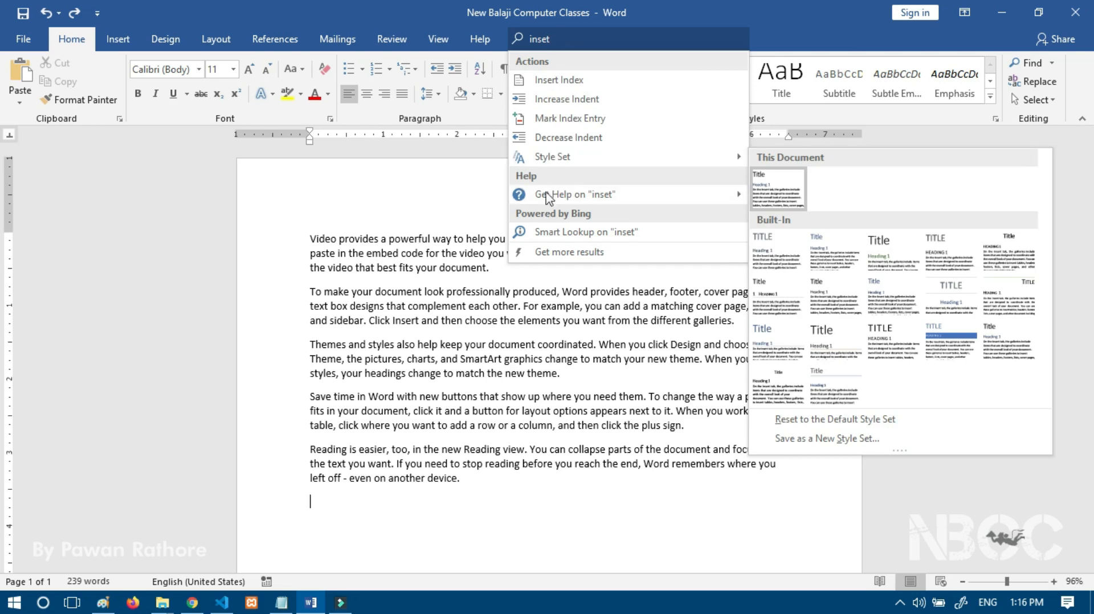
{"action": "left_click", "coordinate": [557, 40]}
{"action": "key", "text": "Left"}
{"action": "type", "text": "r"}
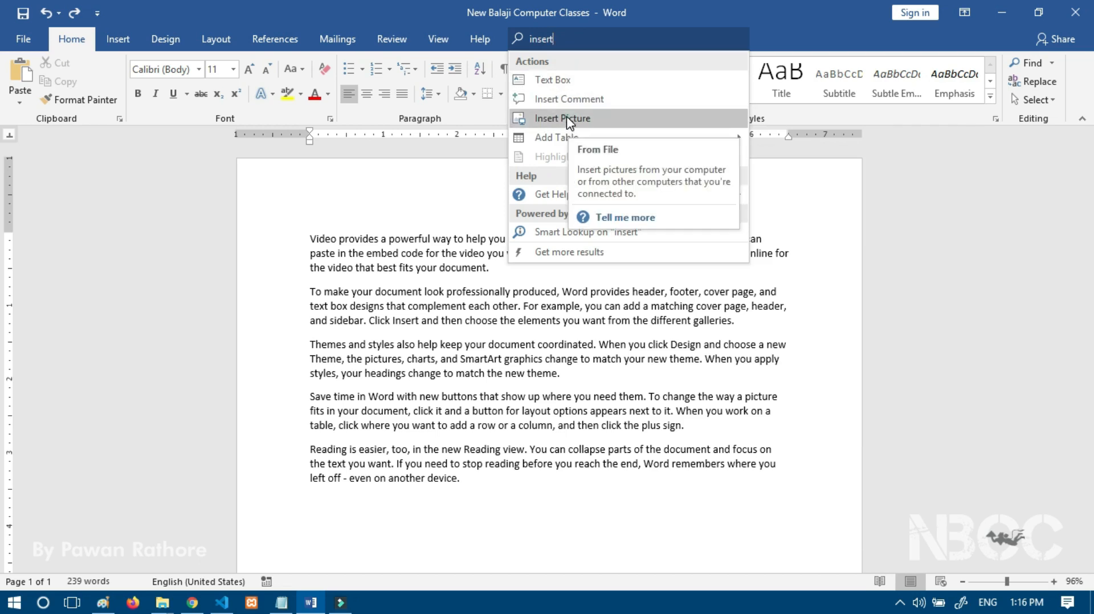
{"action": "left_click", "coordinate": [568, 120]}
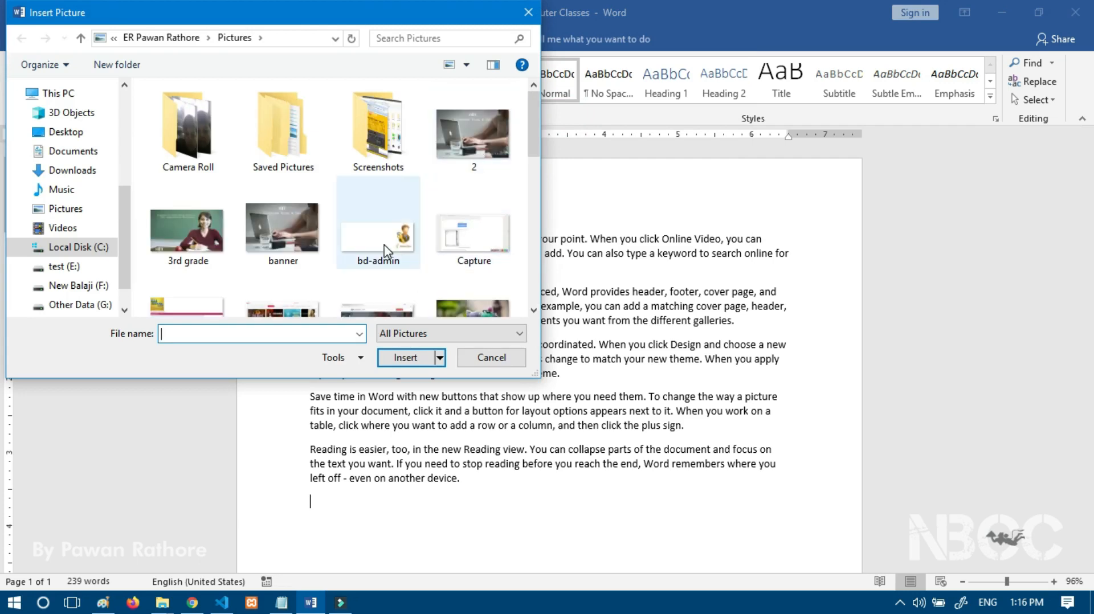
Step: Insert the HD Wall 1 picture below the last paragraph
{"action": "scroll", "coordinate": [384, 250], "scroll_direction": "down", "scroll_amount": 1}
{"action": "left_click", "coordinate": [471, 274]}
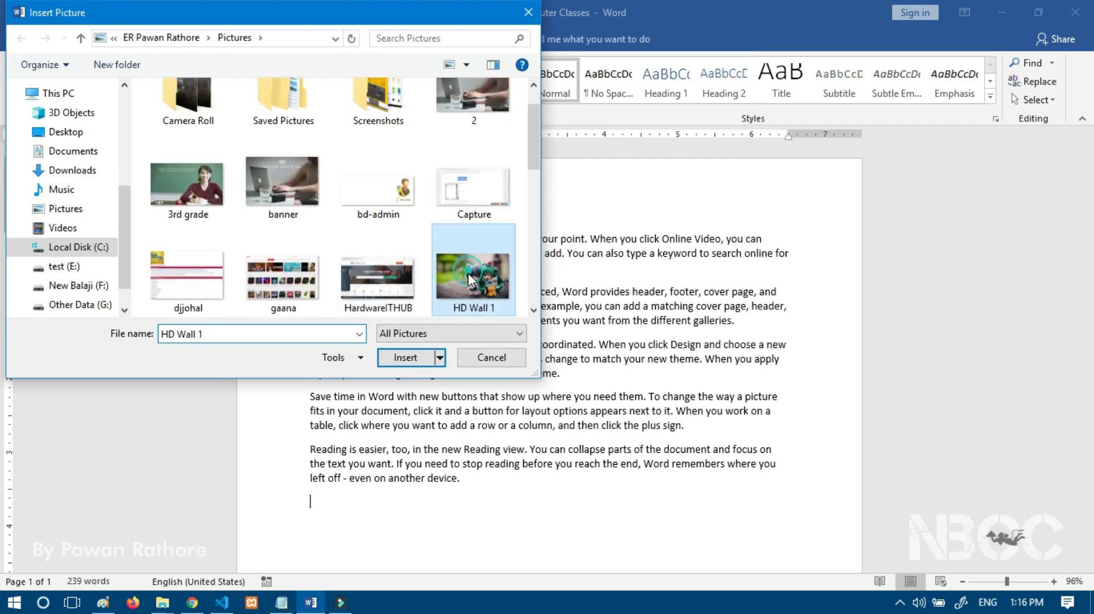
{"action": "left_click", "coordinate": [405, 358]}
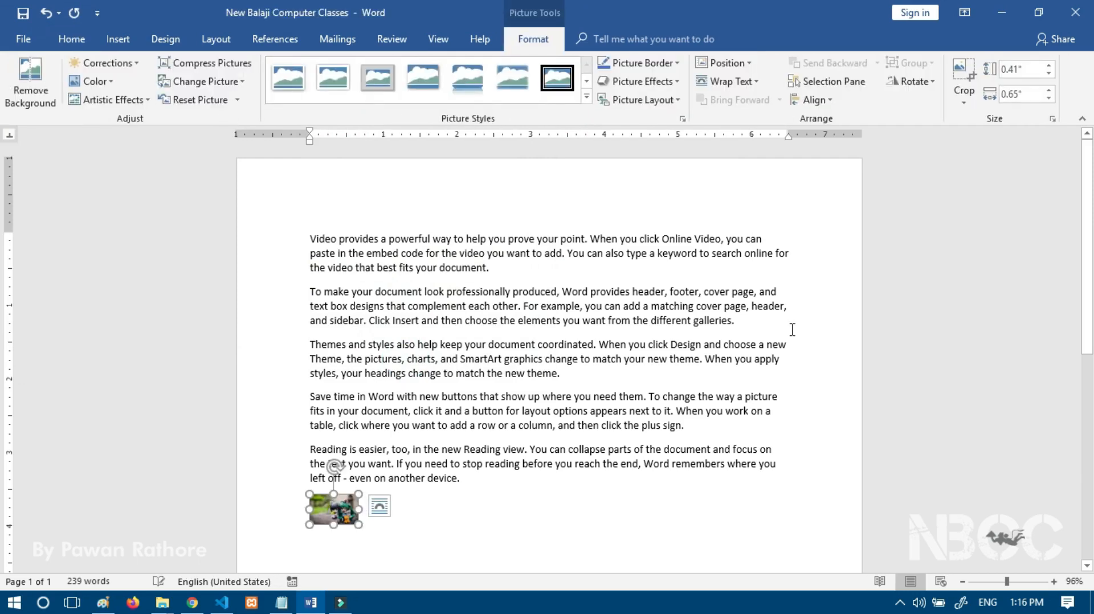
Step: Enlarge the picture to about 2.89 by 4.63 inches, undo it, then dismiss Tell me
{"action": "scroll", "coordinate": [539, 380], "scroll_direction": "down", "scroll_amount": 3}
{"action": "left_click_drag", "start_coordinate": [359, 416], "coordinate": [651, 508]}
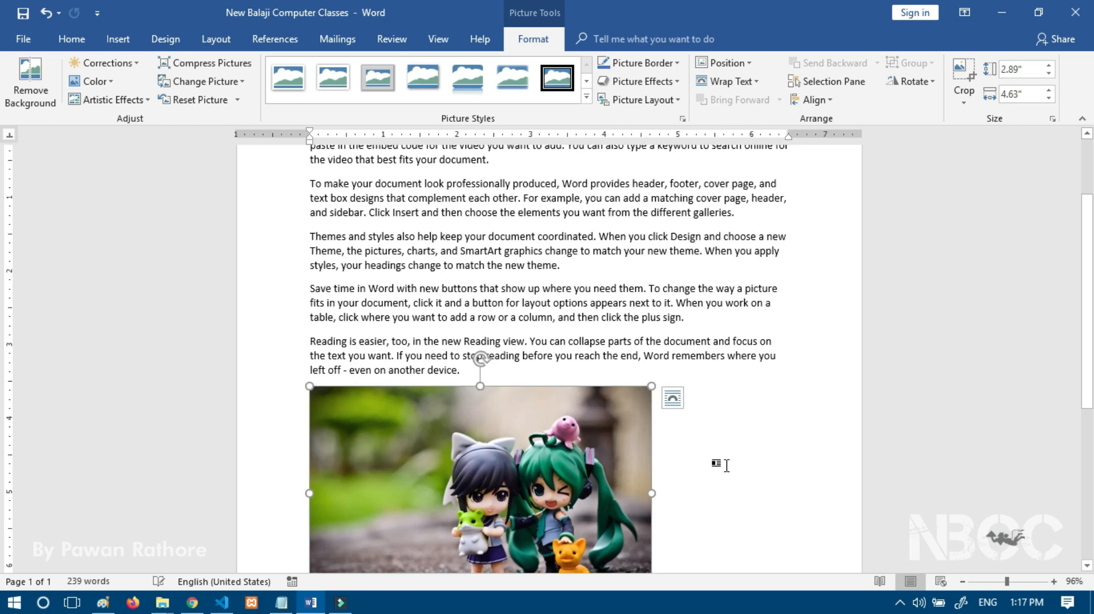
{"action": "key", "text": "ctrl+z"}
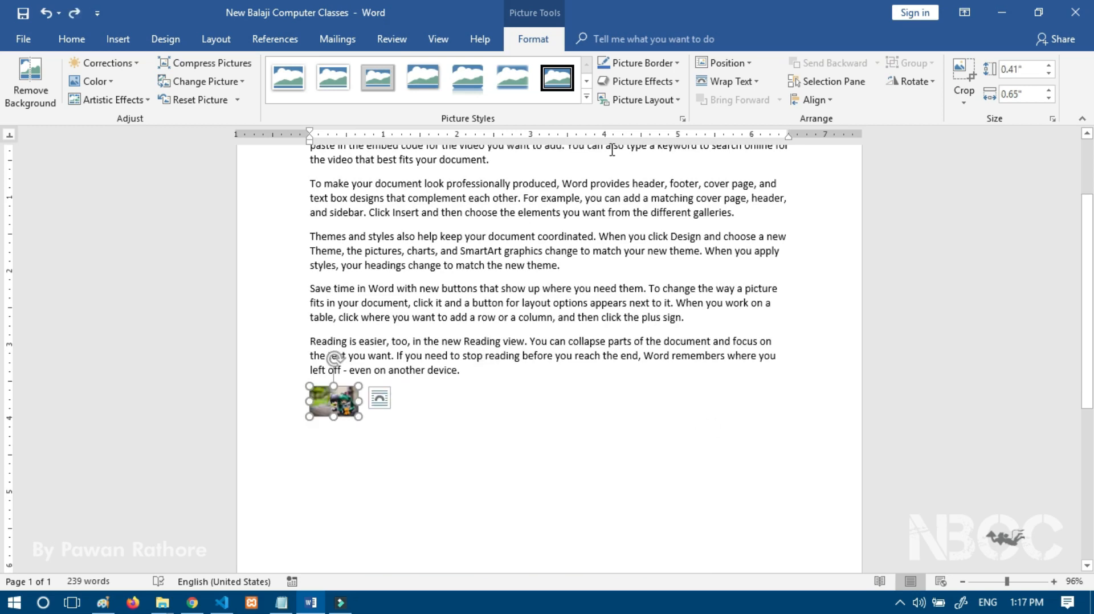
{"action": "left_click", "coordinate": [607, 38]}
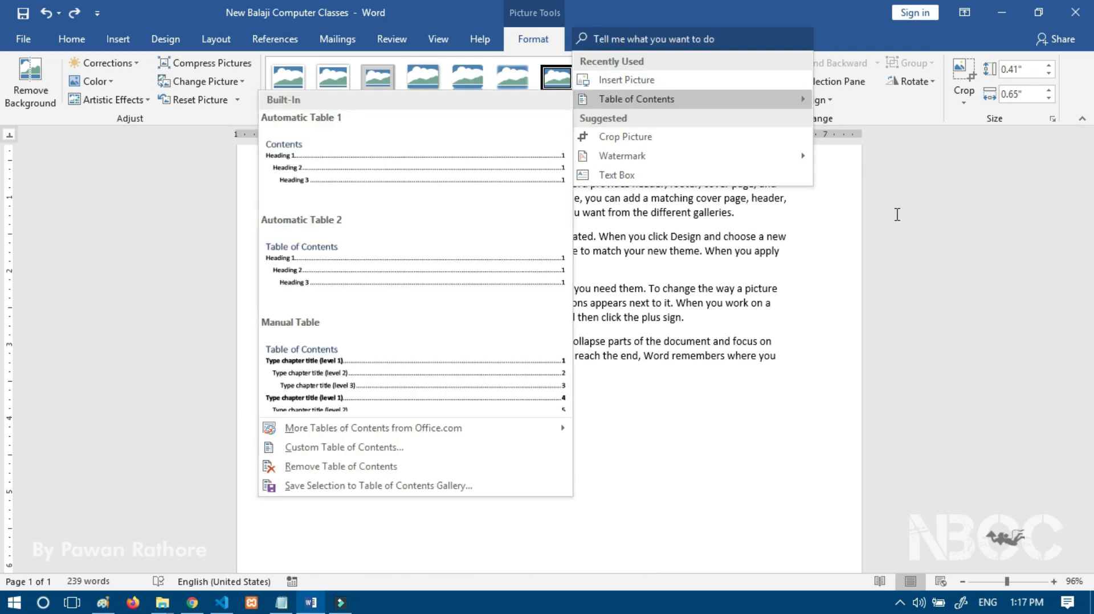
{"action": "left_click", "coordinate": [174, 212]}
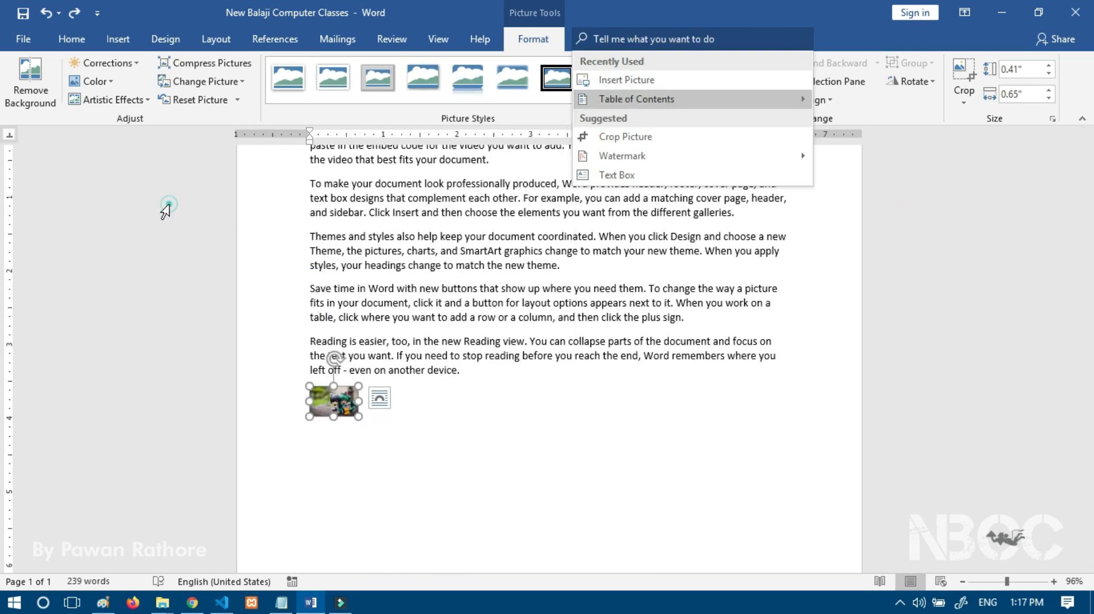
{"action": "scroll", "coordinate": [391, 350], "scroll_direction": "up", "scroll_amount": 3}
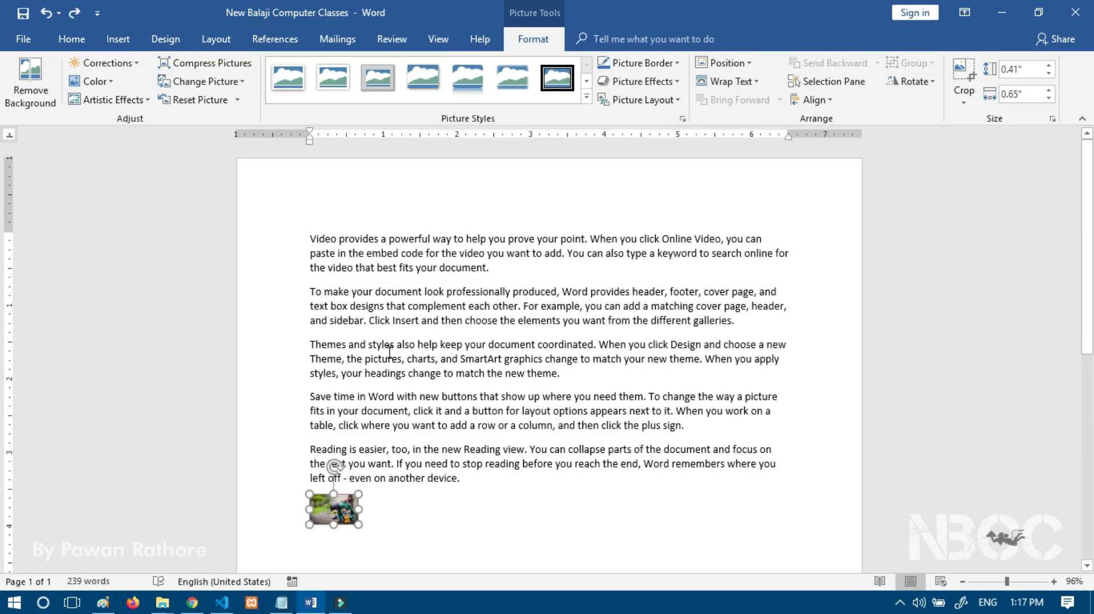
Step: Delete the HD Wall 1 picture and scroll through the page to confirm the five paragraphs remain
{"action": "key", "text": "Delete"}
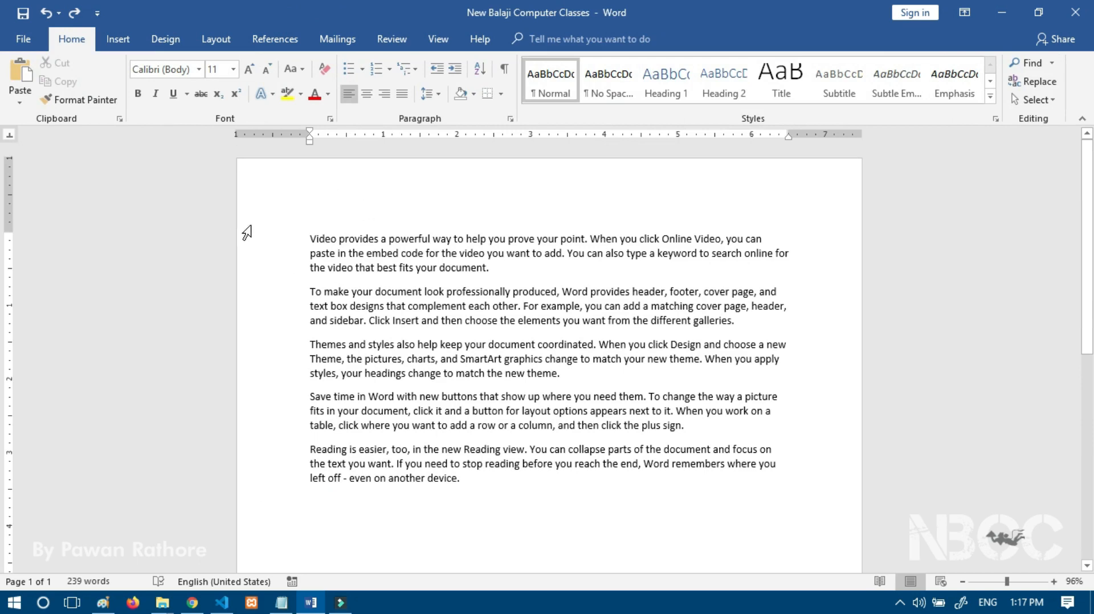
{"action": "scroll", "coordinate": [245, 234], "scroll_direction": "down", "scroll_amount": 5}
{"action": "scroll", "coordinate": [342, 328], "scroll_direction": "down", "scroll_amount": 2}
{"action": "scroll", "coordinate": [347, 335], "scroll_direction": "up", "scroll_amount": 7}
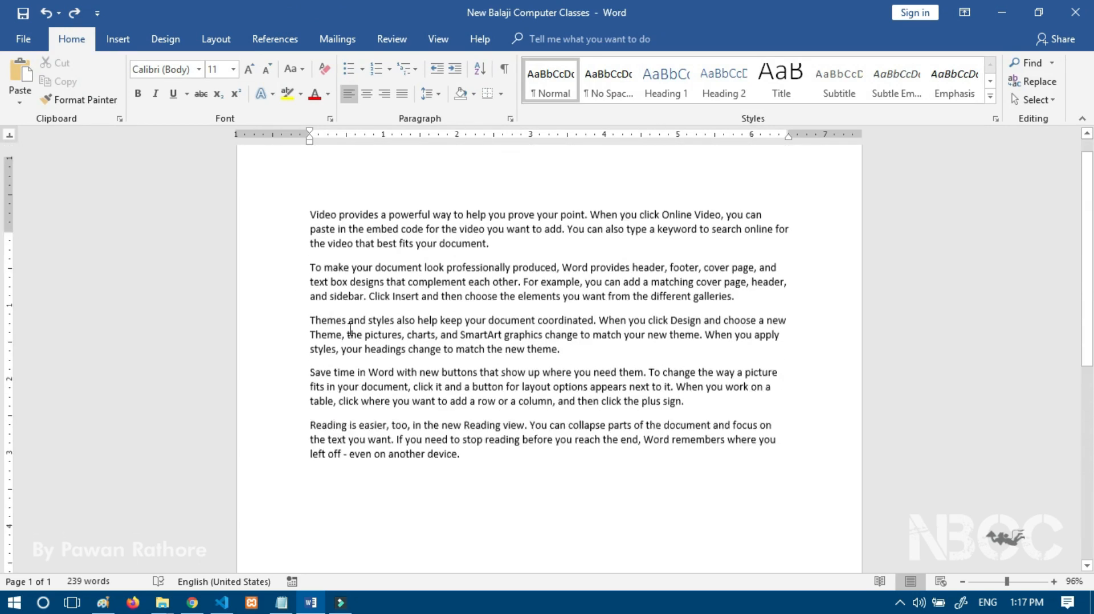
{"action": "scroll", "coordinate": [771, 215], "scroll_direction": "down", "scroll_amount": 5}
{"action": "scroll", "coordinate": [628, 263], "scroll_direction": "up", "scroll_amount": 5}
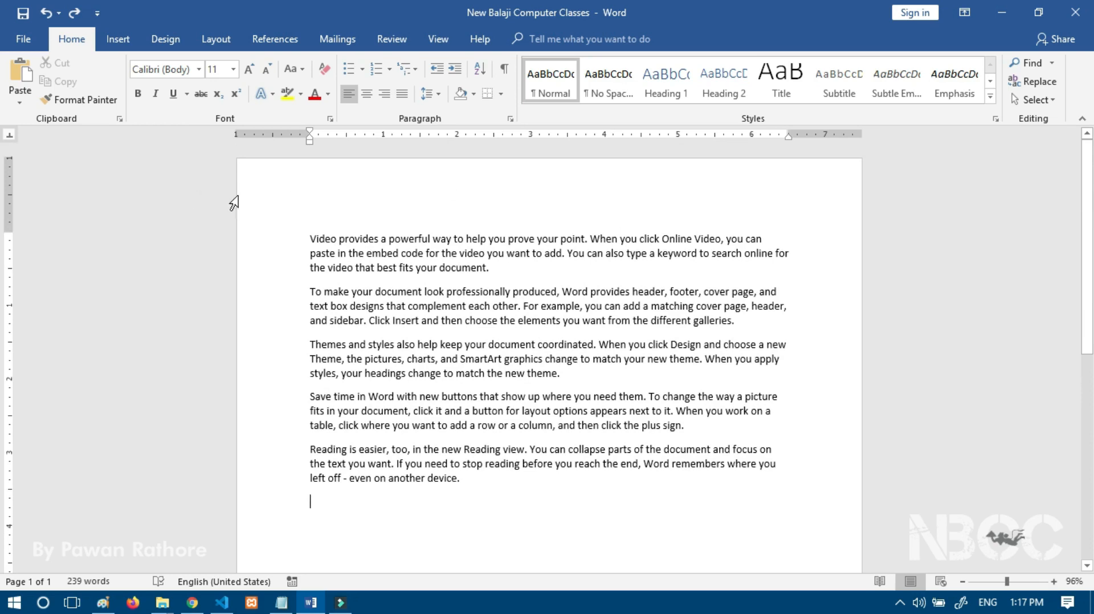
{"action": "scroll", "coordinate": [820, 308], "scroll_direction": "down", "scroll_amount": 6}
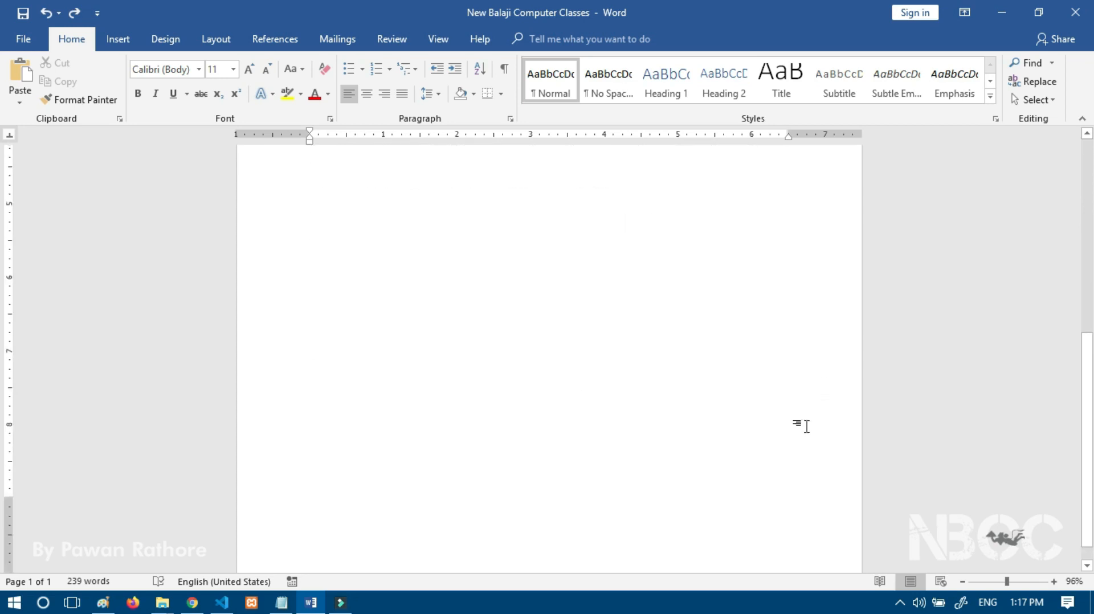
{"action": "scroll", "coordinate": [285, 467], "scroll_direction": "up", "scroll_amount": 4}
{"action": "scroll", "coordinate": [347, 416], "scroll_direction": "up", "scroll_amount": 5}
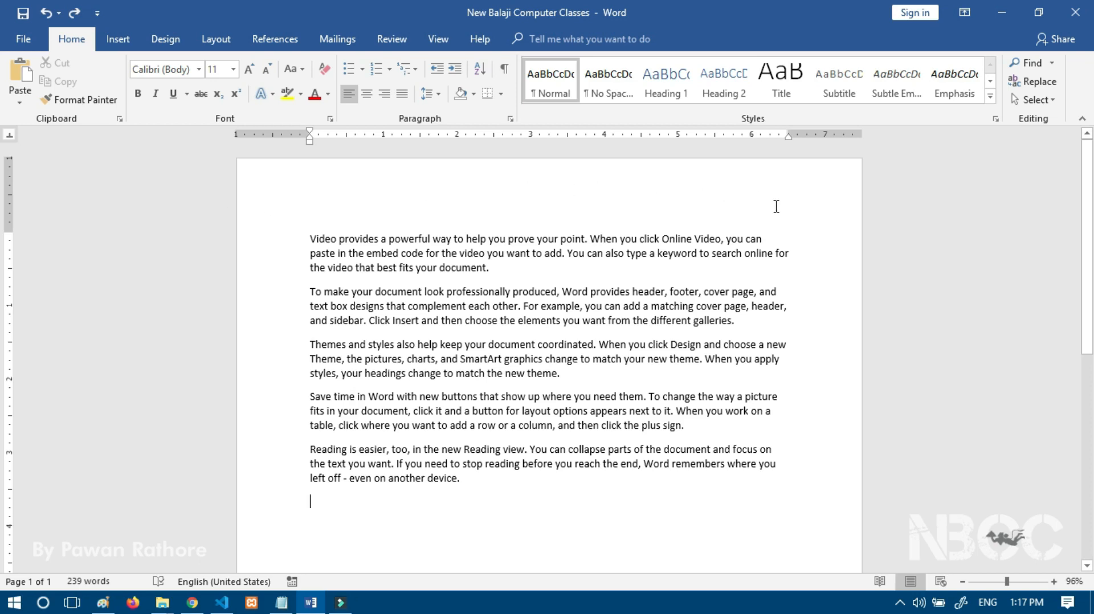
{"action": "scroll", "coordinate": [761, 464], "scroll_direction": "down", "scroll_amount": 7}
{"action": "scroll", "coordinate": [373, 480], "scroll_direction": "up", "scroll_amount": 7}
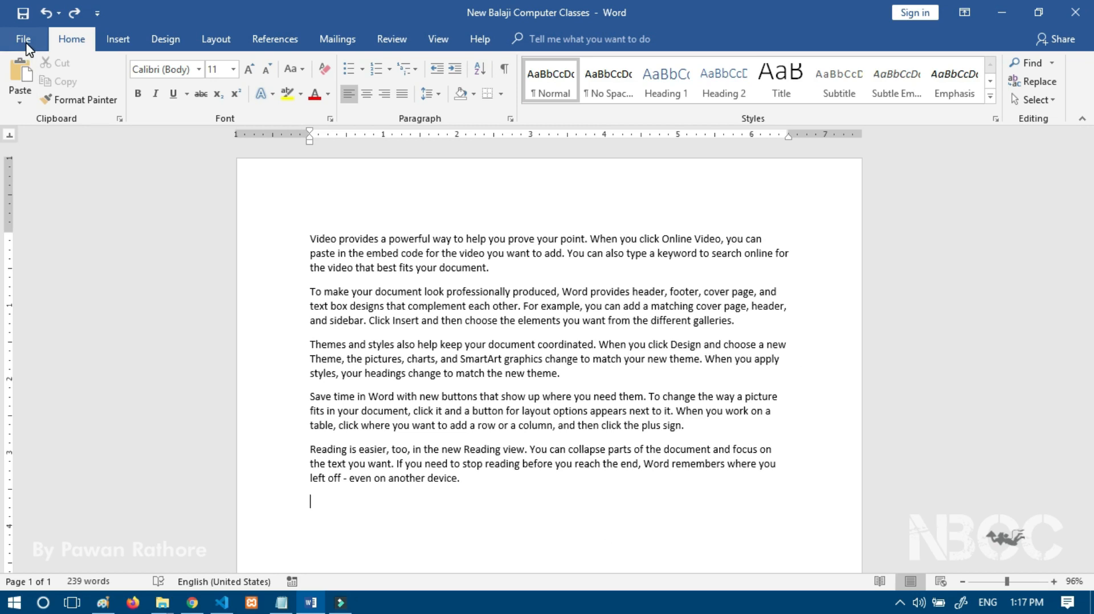
Step: Open File > Info, open the document's file location, and scroll down the Info page
{"action": "left_click", "coordinate": [23, 40]}
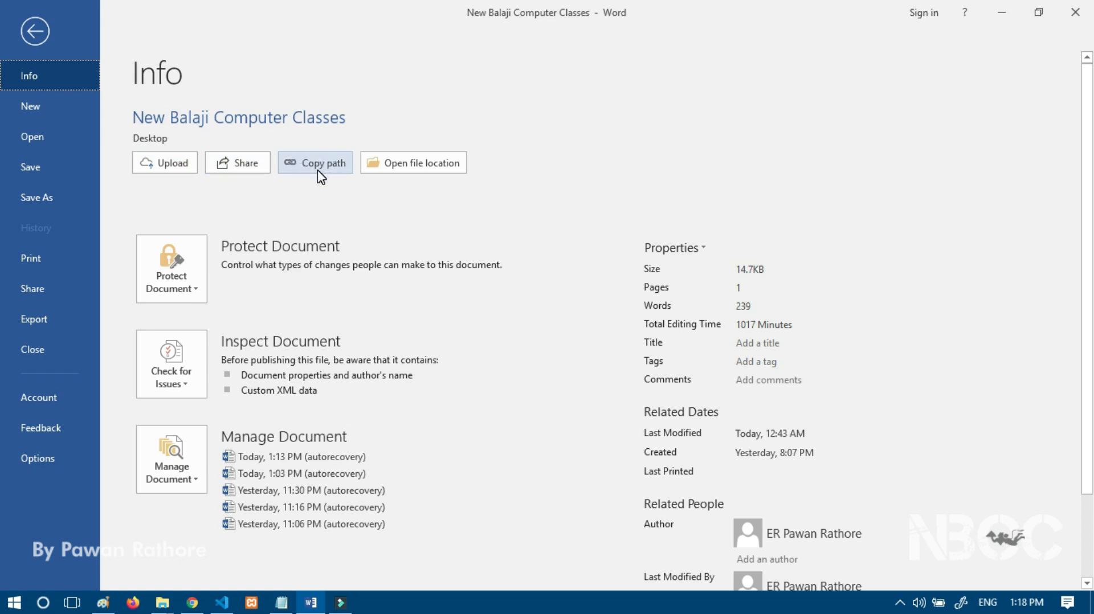
{"action": "left_click", "coordinate": [392, 181]}
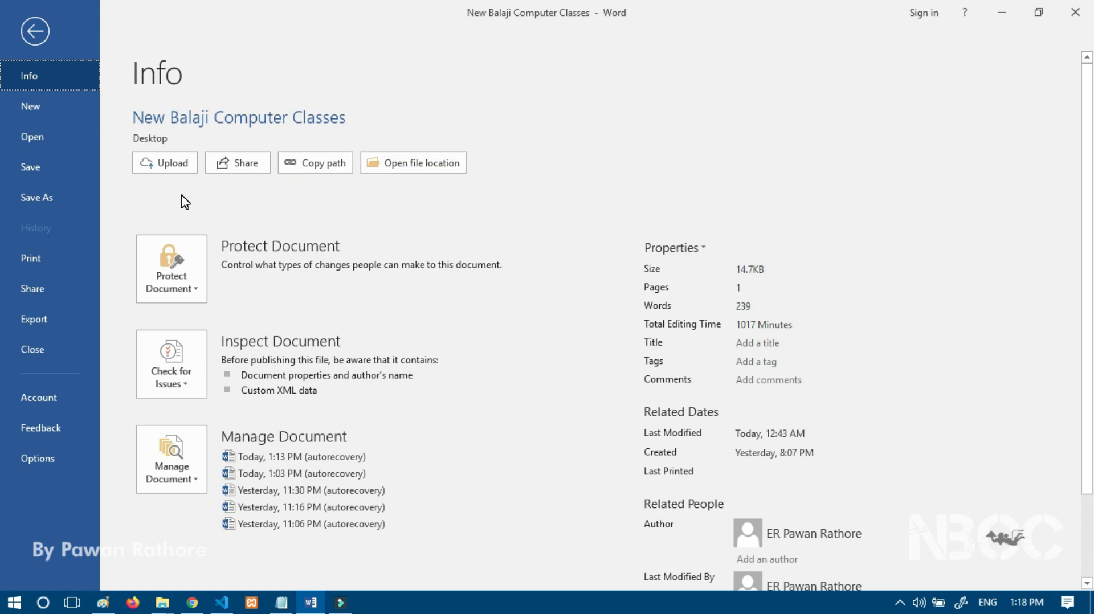
{"action": "scroll", "coordinate": [808, 251], "scroll_direction": "down", "scroll_amount": 1}
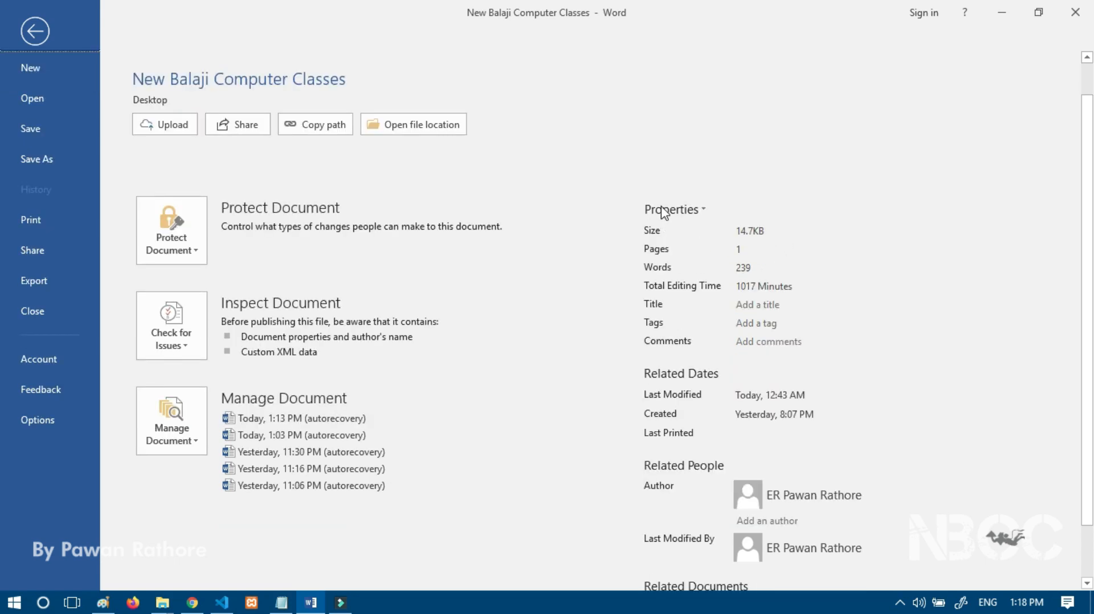
{"action": "scroll", "coordinate": [682, 291], "scroll_direction": "down", "scroll_amount": 2}
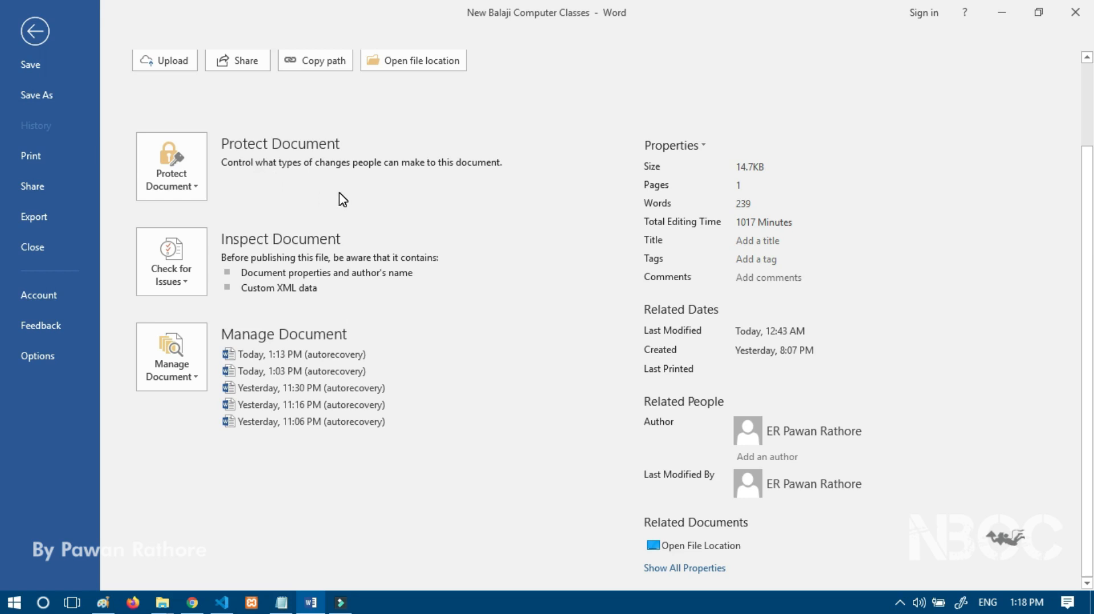
{"action": "left_click", "coordinate": [200, 181]}
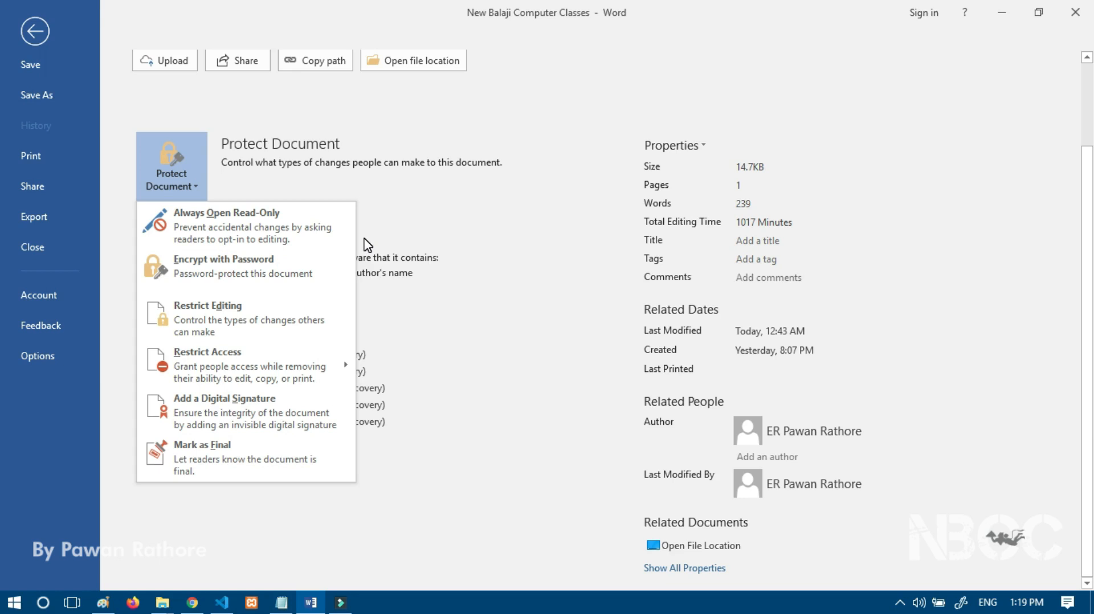
{"action": "left_click", "coordinate": [351, 188]}
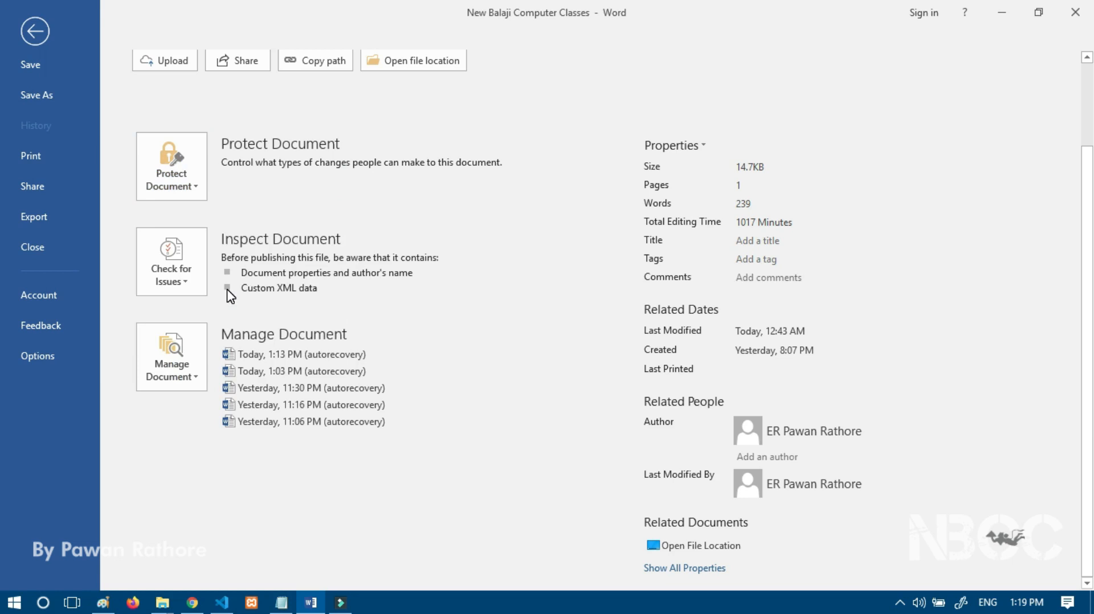
{"action": "left_click", "coordinate": [179, 358]}
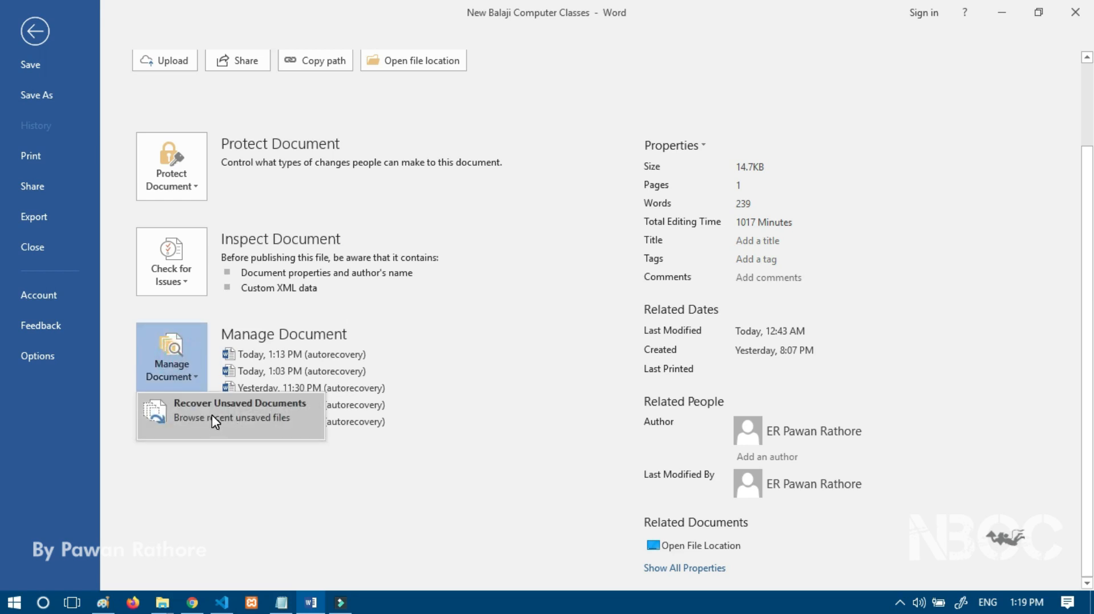
{"action": "left_click", "coordinate": [394, 350]}
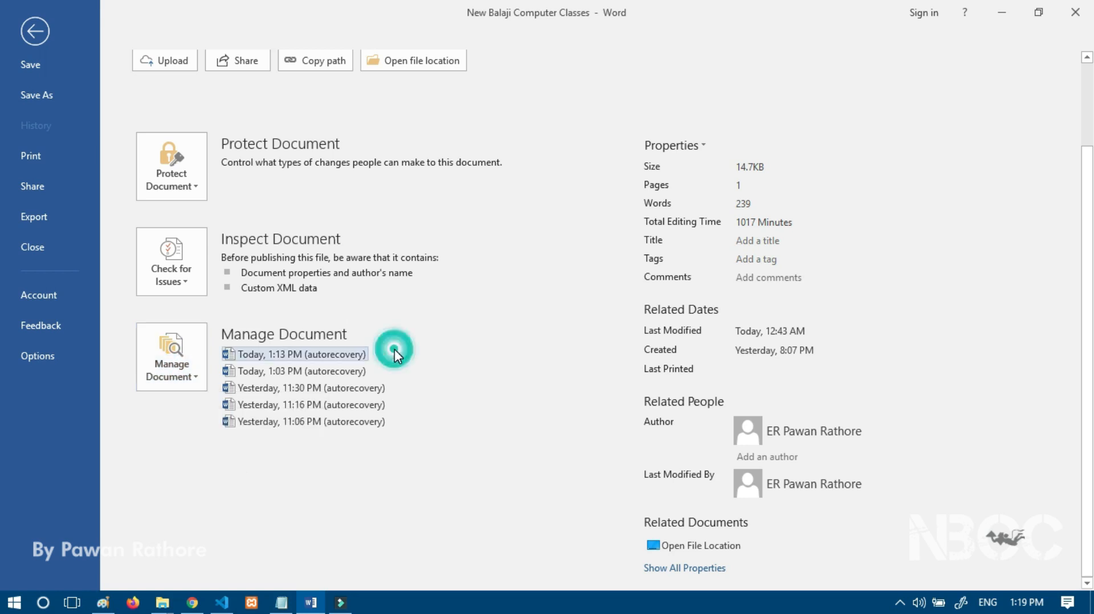
{"action": "left_click", "coordinate": [164, 371]}
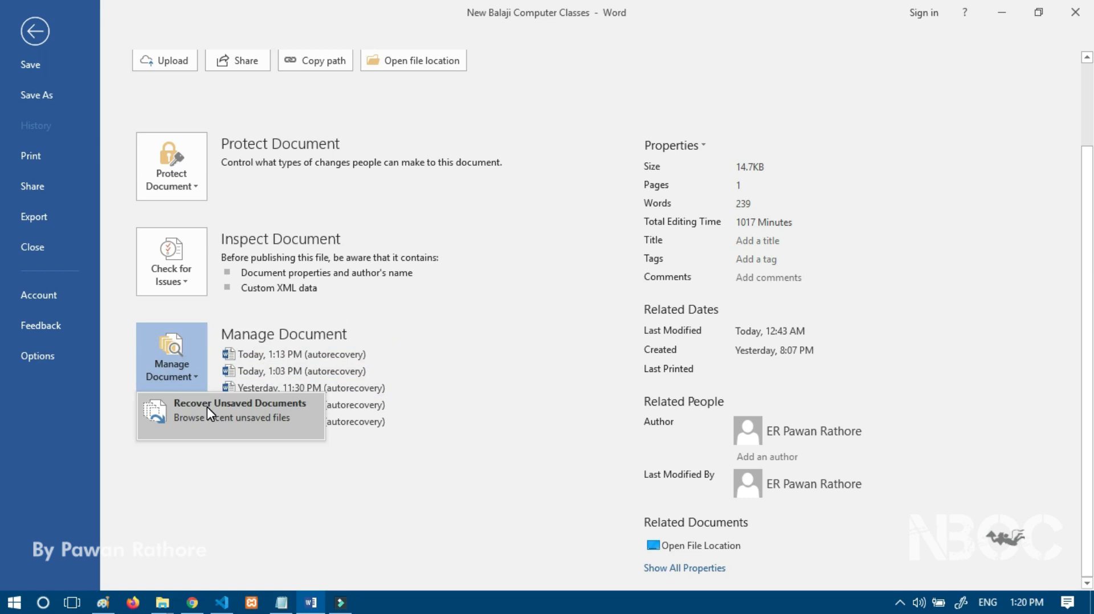
{"action": "left_click", "coordinate": [204, 469]}
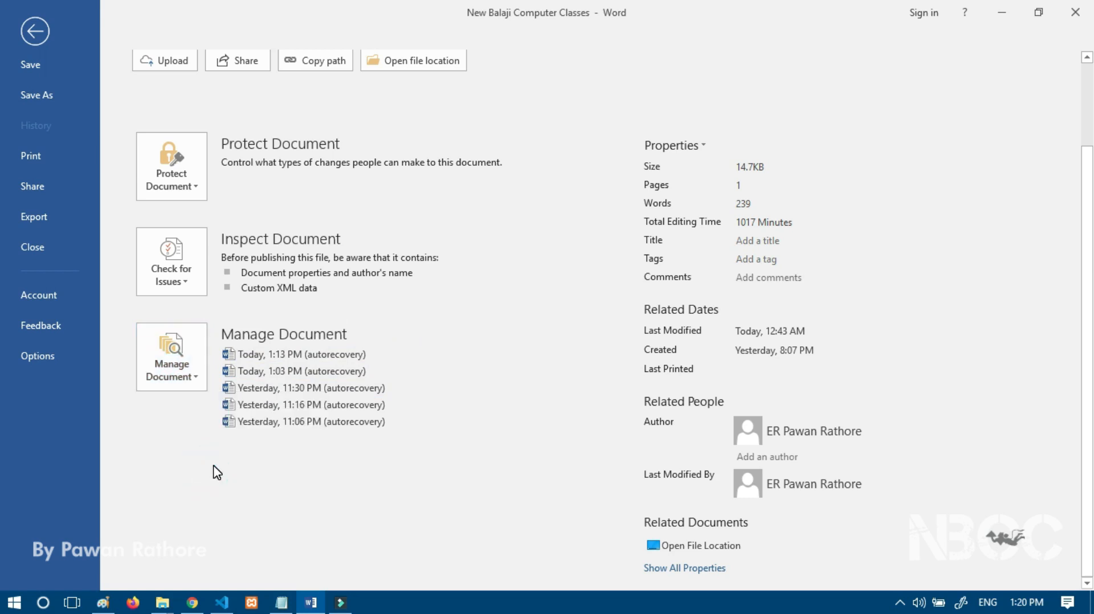
Step: Browse Manage Document > Recover Unsaved Documents, then cancel without opening any file
{"action": "left_click", "coordinate": [184, 357]}
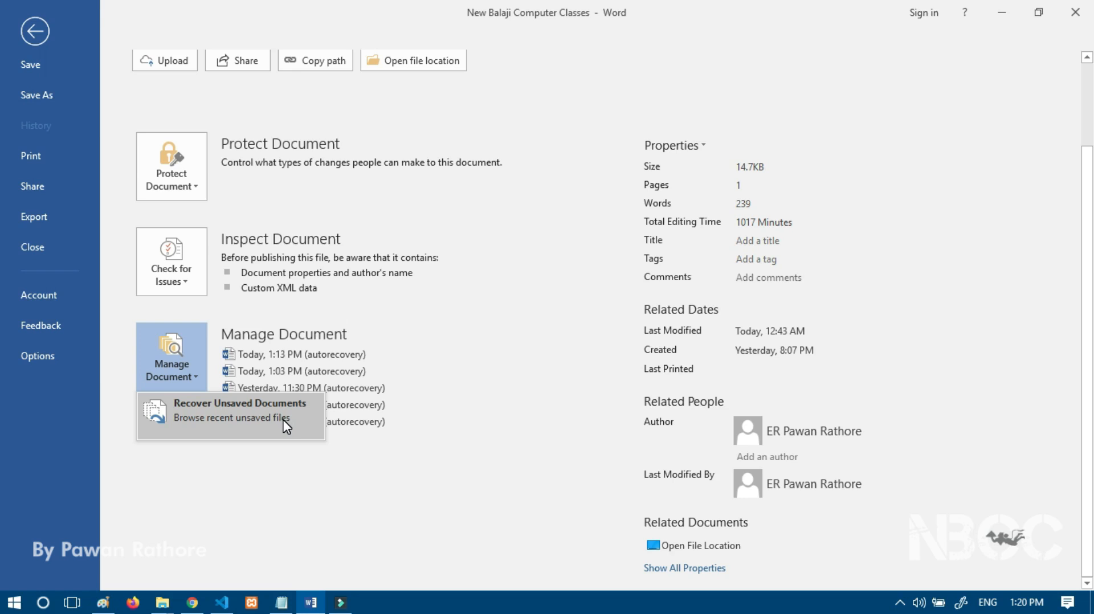
{"action": "left_click", "coordinate": [258, 405]}
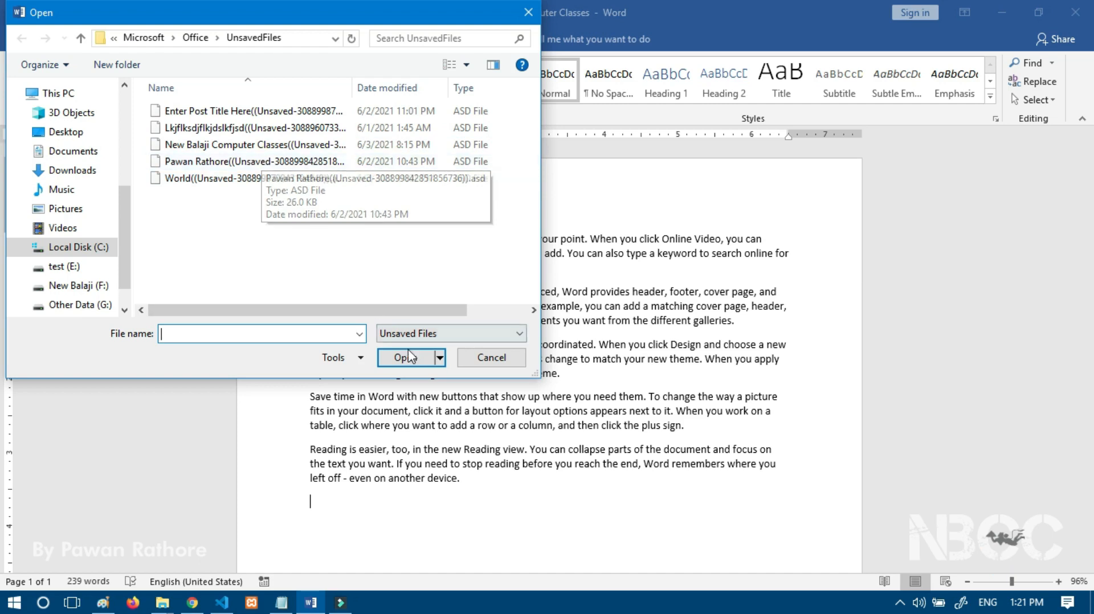
{"action": "left_click", "coordinate": [480, 357]}
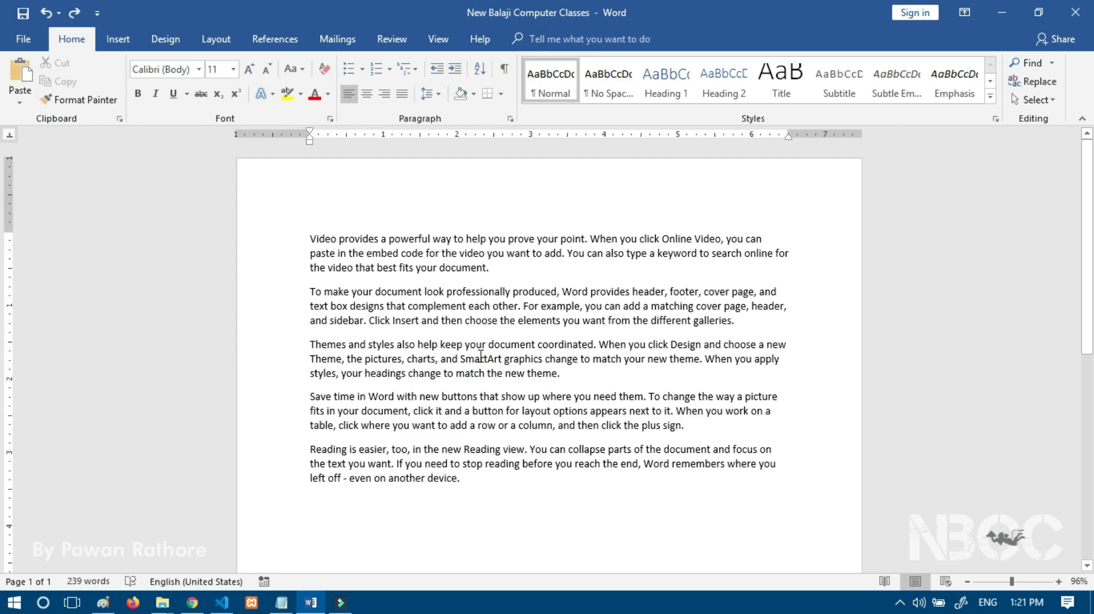
Step: Open File > Info and expand, then close, the Manage Document options
{"action": "left_click", "coordinate": [22, 40]}
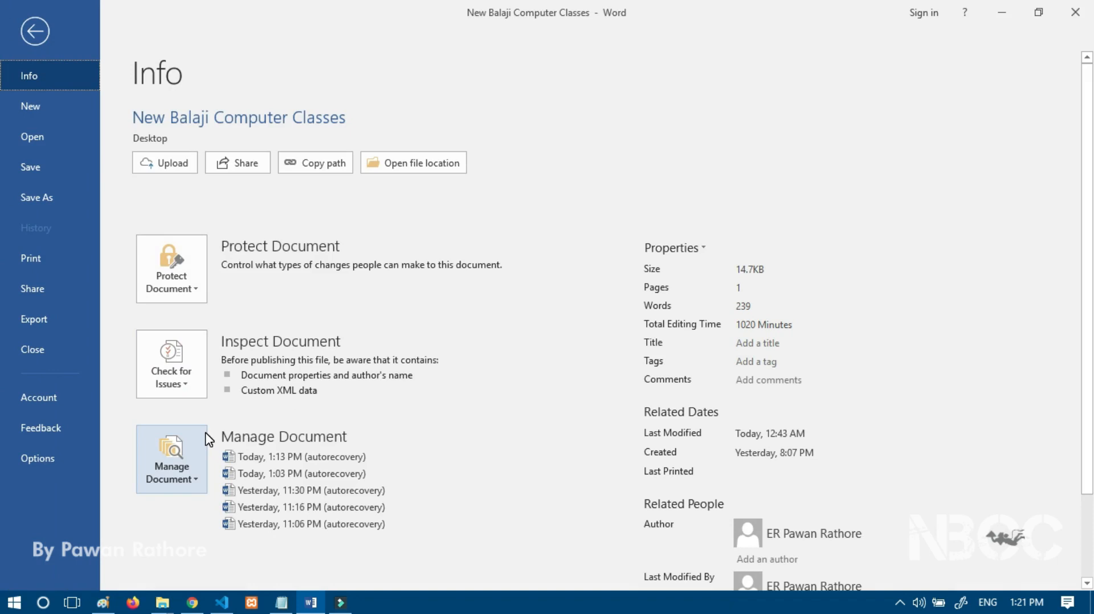
{"action": "left_click", "coordinate": [193, 476]}
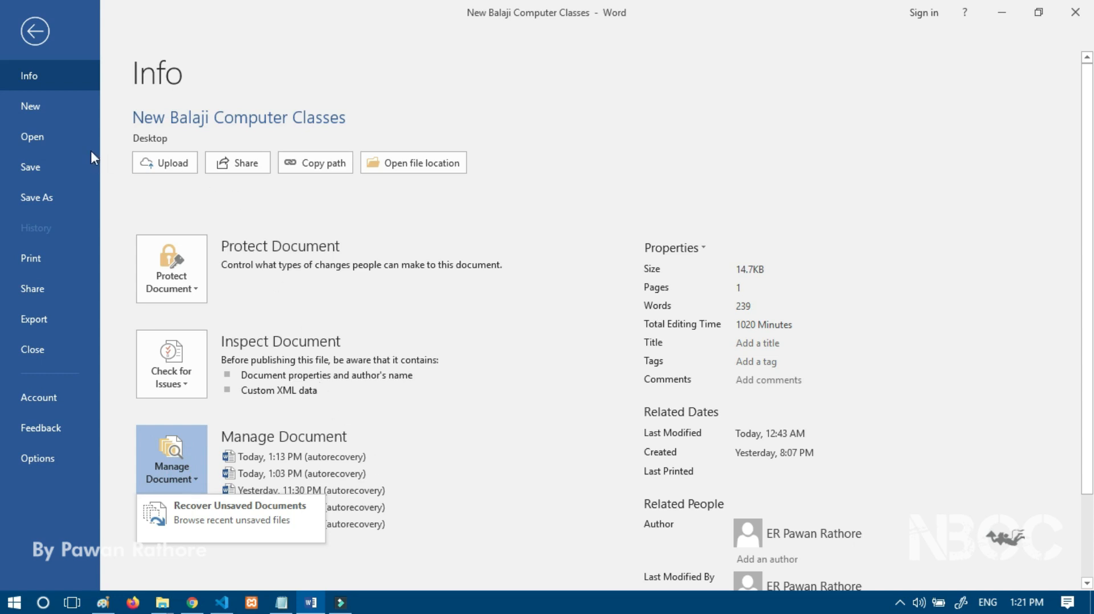
{"action": "left_click", "coordinate": [49, 106]}
Step: Browse the New document templates, then switch to the Open page's recent documents
{"action": "left_click", "coordinate": [44, 105]}
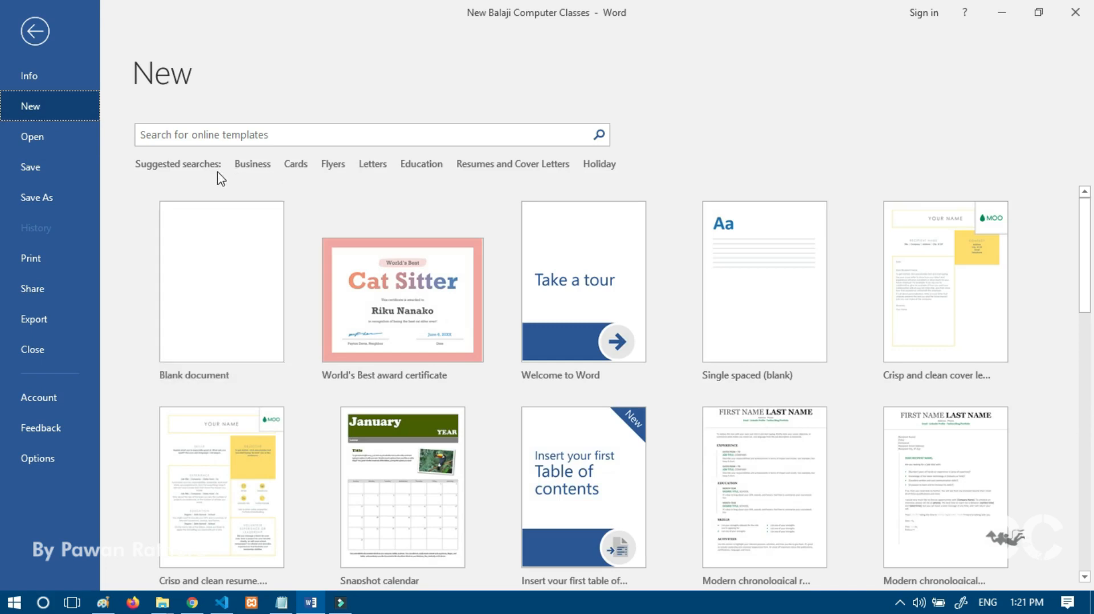
{"action": "scroll", "coordinate": [371, 353], "scroll_direction": "down", "scroll_amount": 3}
{"action": "scroll", "coordinate": [211, 305], "scroll_direction": "up", "scroll_amount": 2}
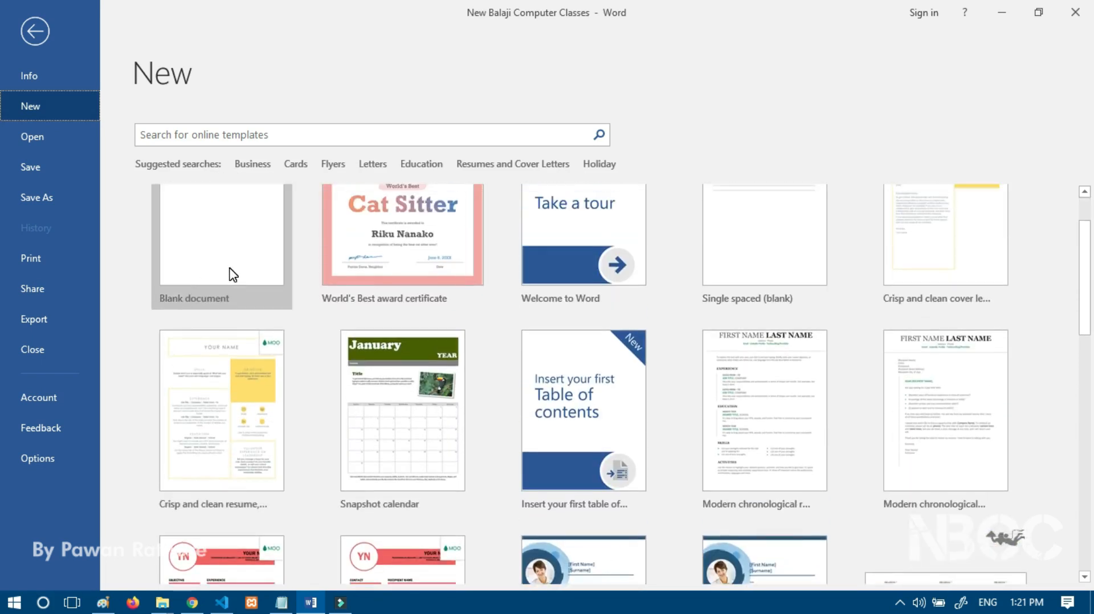
{"action": "scroll", "coordinate": [367, 298], "scroll_direction": "up", "scroll_amount": 1}
{"action": "left_click_drag", "start_coordinate": [1084, 222], "coordinate": [1089, 470]}
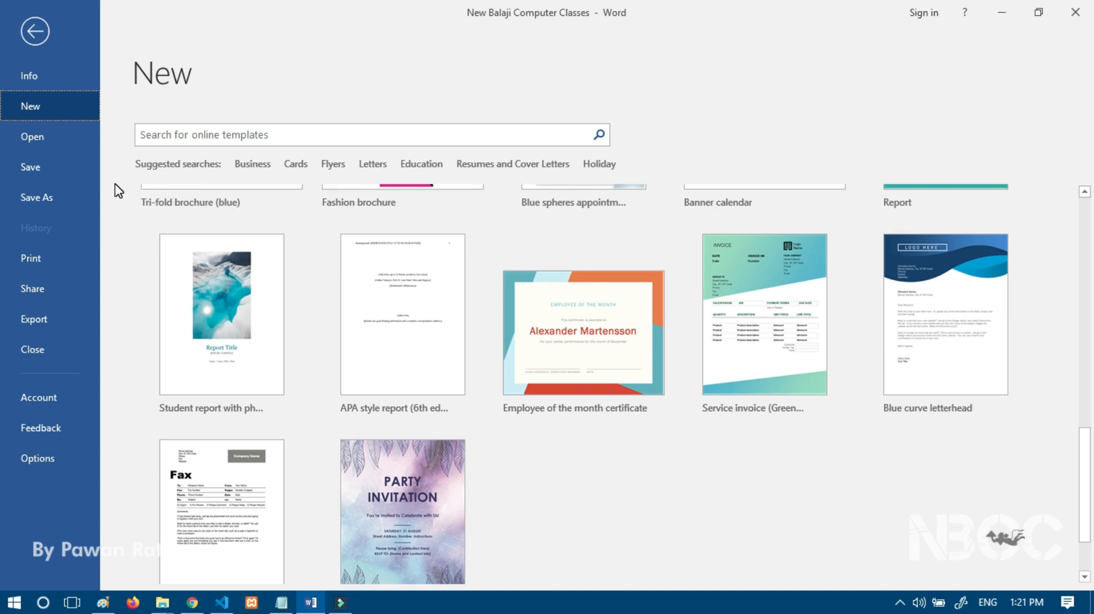
{"action": "left_click", "coordinate": [38, 135]}
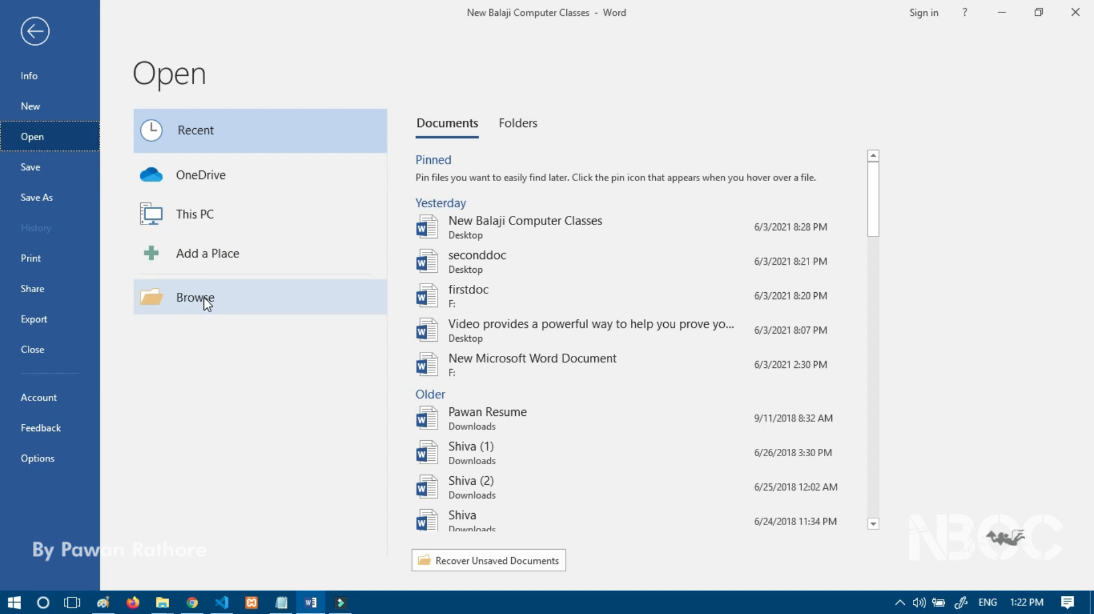
Step: Save 'New Balaji Computer Classes', view File > Info, save again and return to Info
{"action": "left_click", "coordinate": [43, 168]}
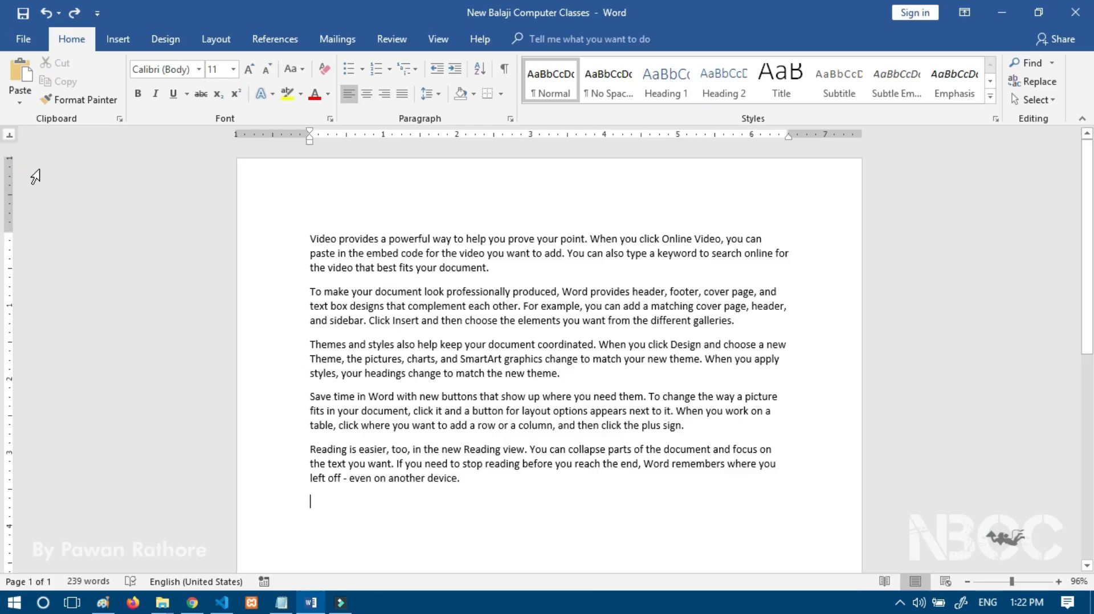
{"action": "left_click", "coordinate": [33, 46]}
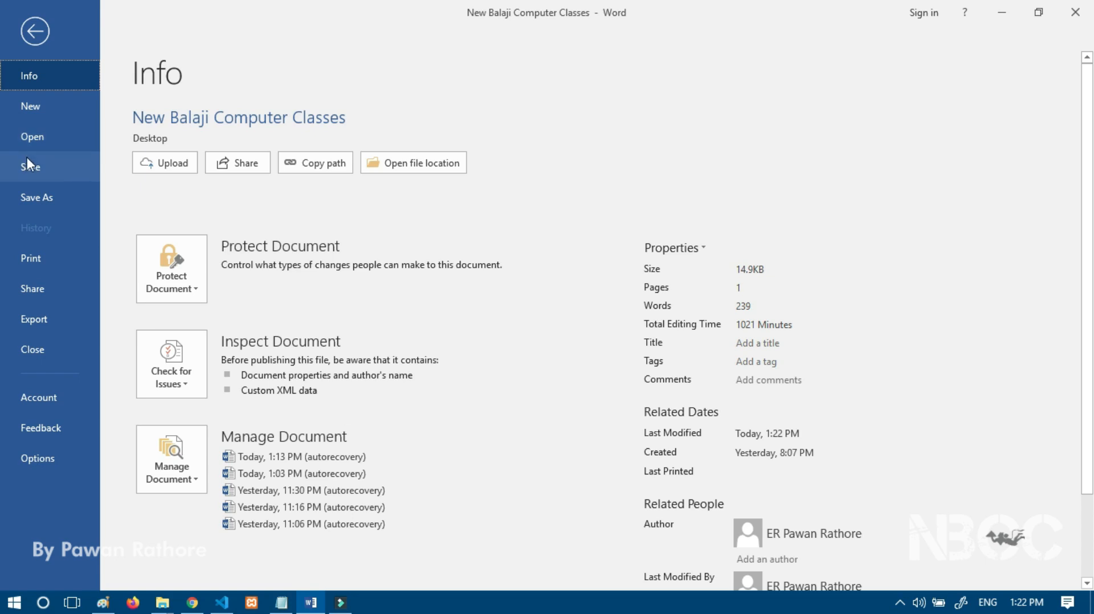
{"action": "left_click", "coordinate": [29, 166]}
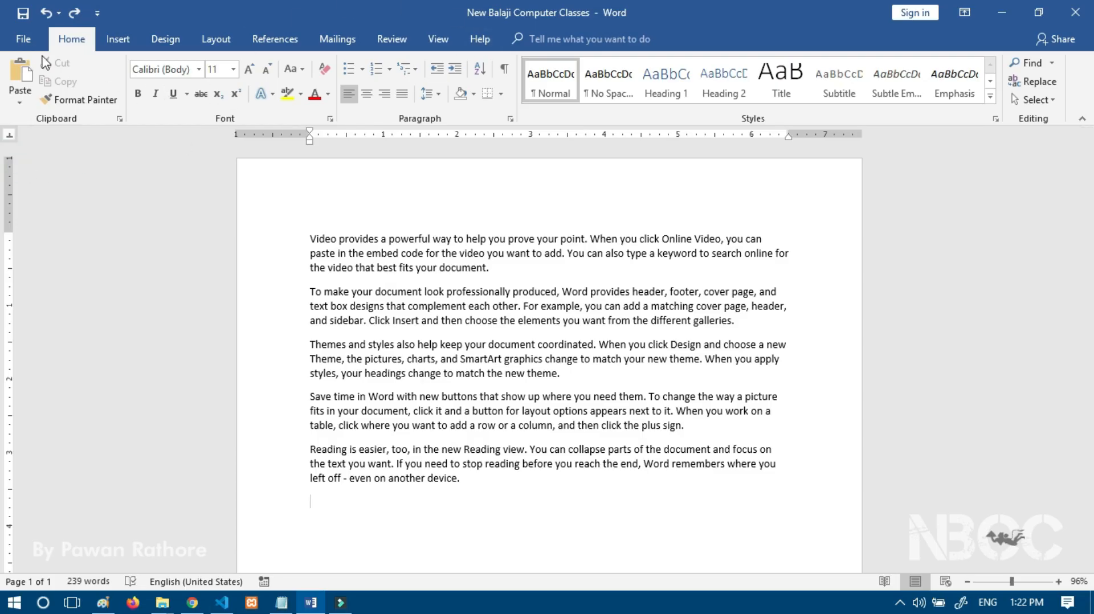
{"action": "left_click", "coordinate": [22, 39]}
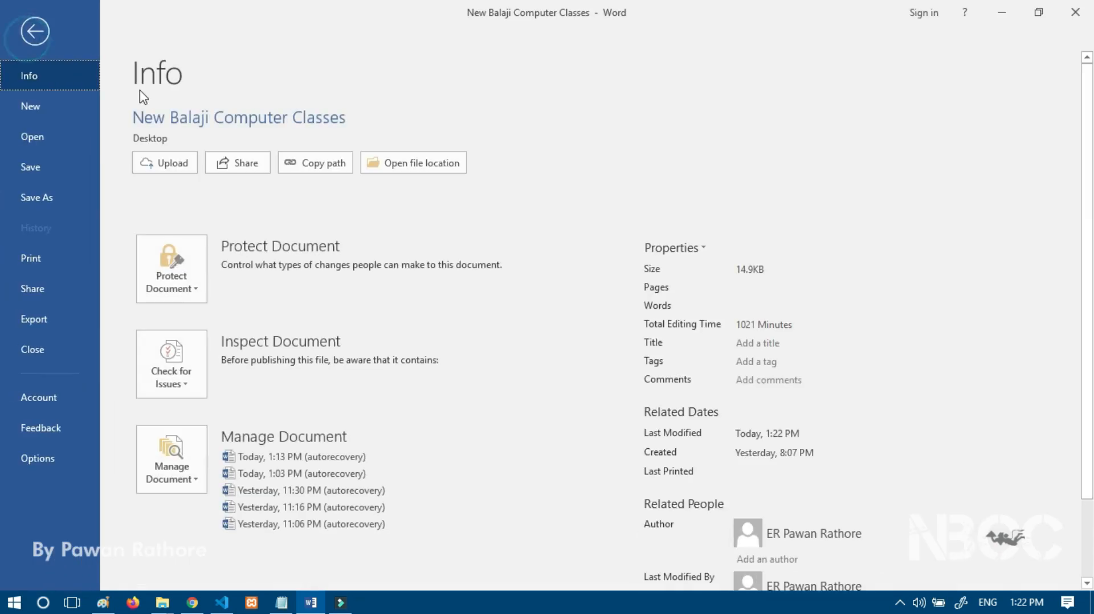
Step: Open Save As, check the saved document on the desktop, then restore Word
{"action": "left_click", "coordinate": [49, 190]}
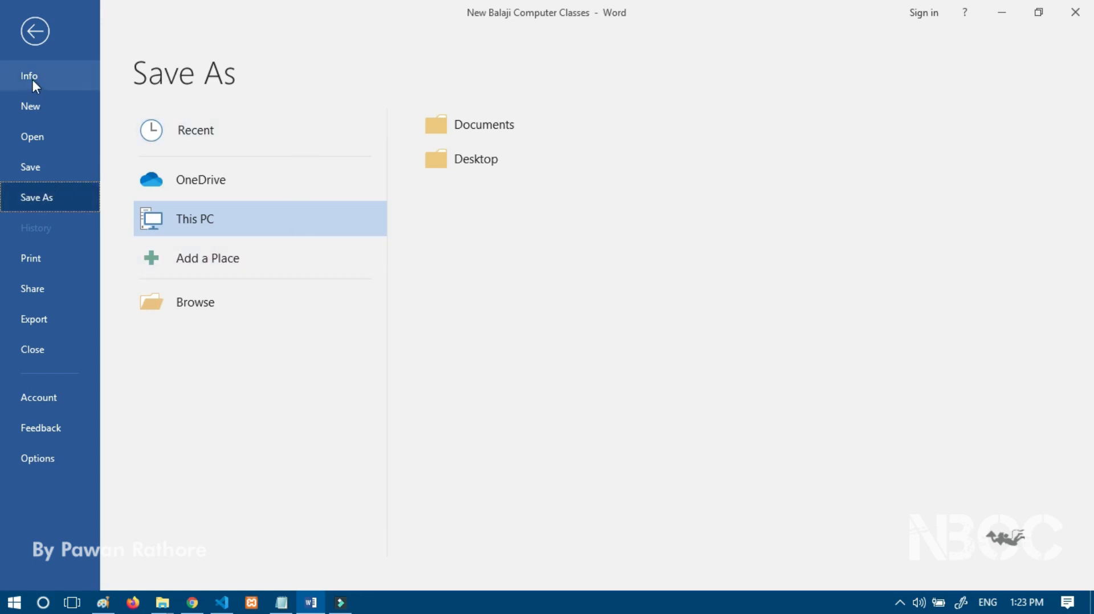
{"action": "left_click", "coordinate": [1091, 603]}
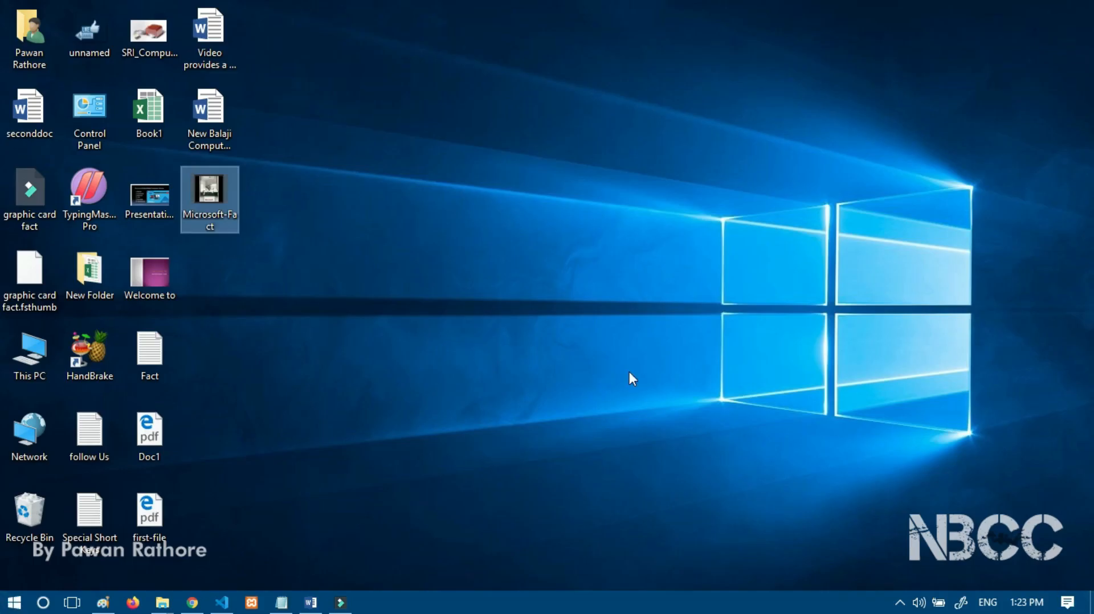
{"action": "left_click", "coordinate": [221, 121]}
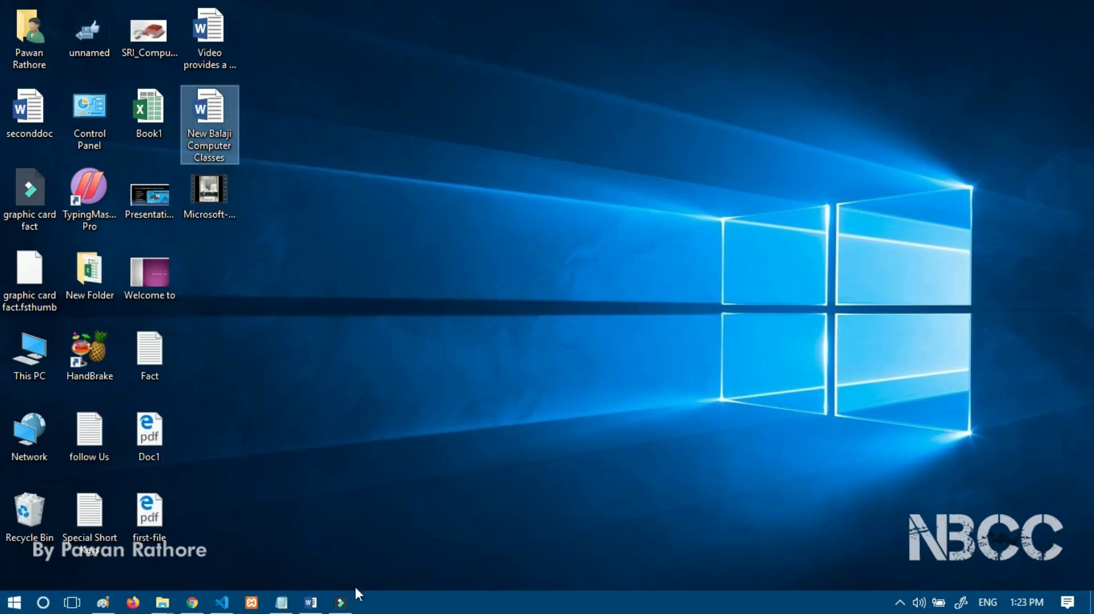
{"action": "left_click", "coordinate": [310, 603]}
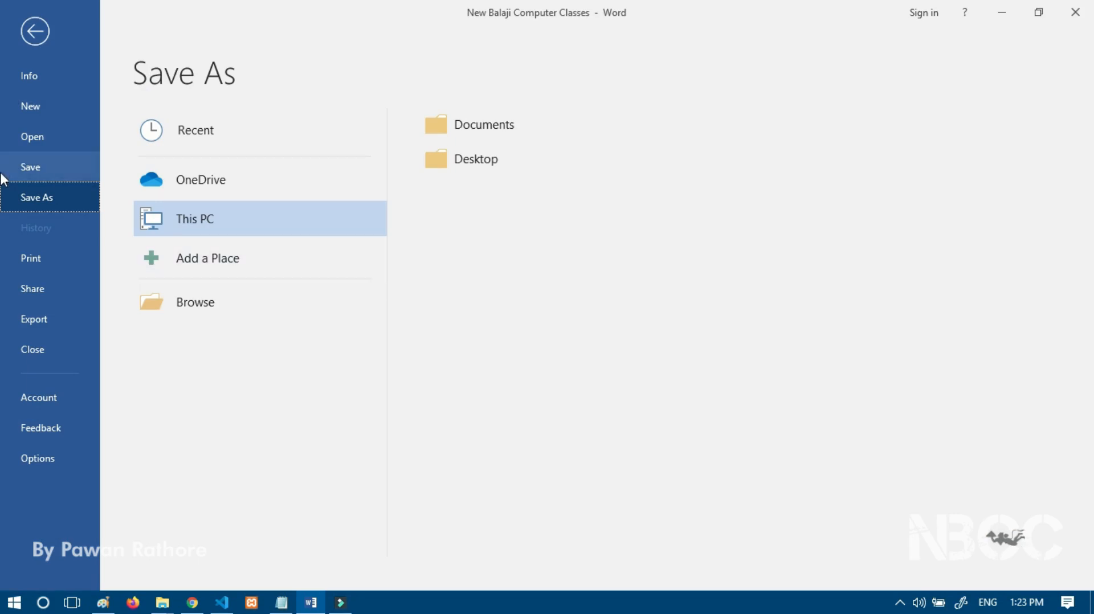
Step: Save a copy to New Balaji (F:) as 'New Balaji Computer Classes-Update 1'
{"action": "left_click", "coordinate": [190, 308]}
{"action": "left_click_drag", "start_coordinate": [122, 192], "coordinate": [124, 218]}
{"action": "left_click", "coordinate": [80, 183]}
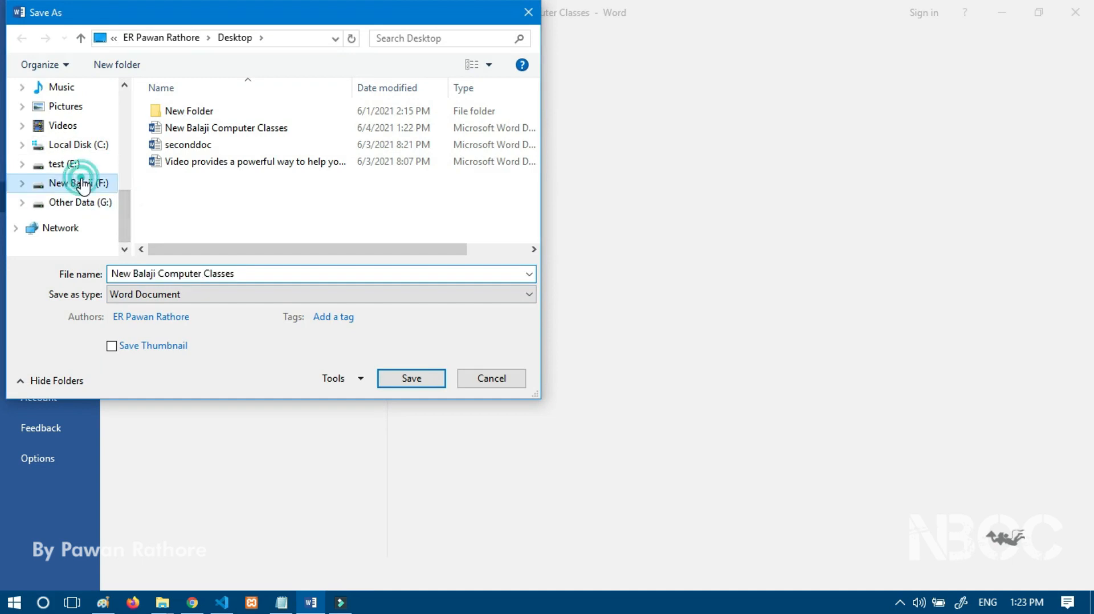
{"action": "left_click", "coordinate": [248, 273]}
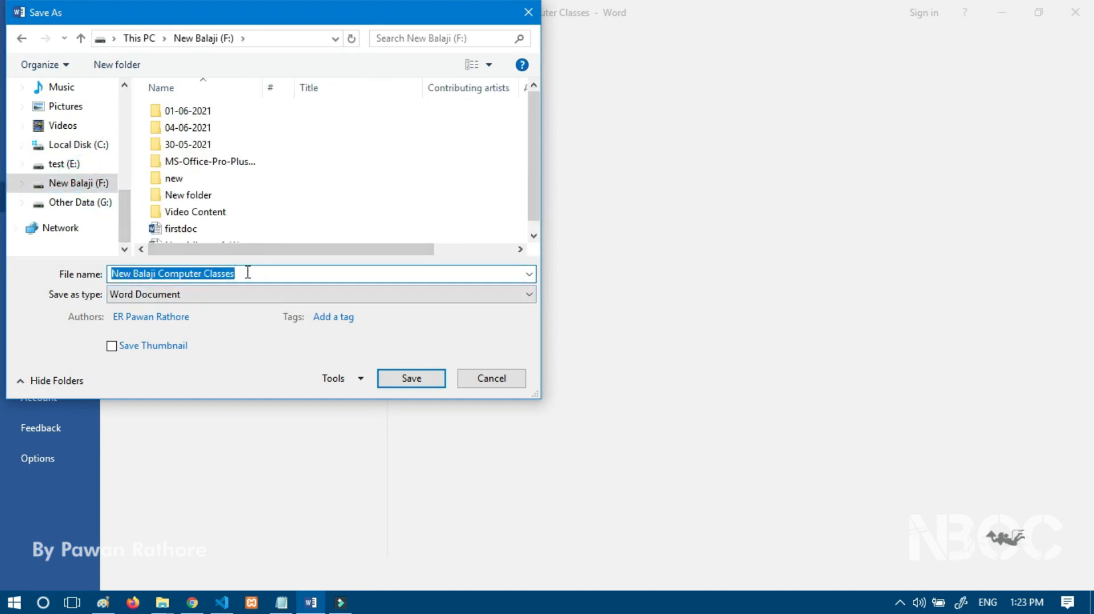
{"action": "left_click", "coordinate": [248, 273]}
{"action": "type", "text": "-UPdate 1"}
{"action": "key", "text": "Left"}
{"action": "key", "text": "Left"}
{"action": "key", "text": "Left"}
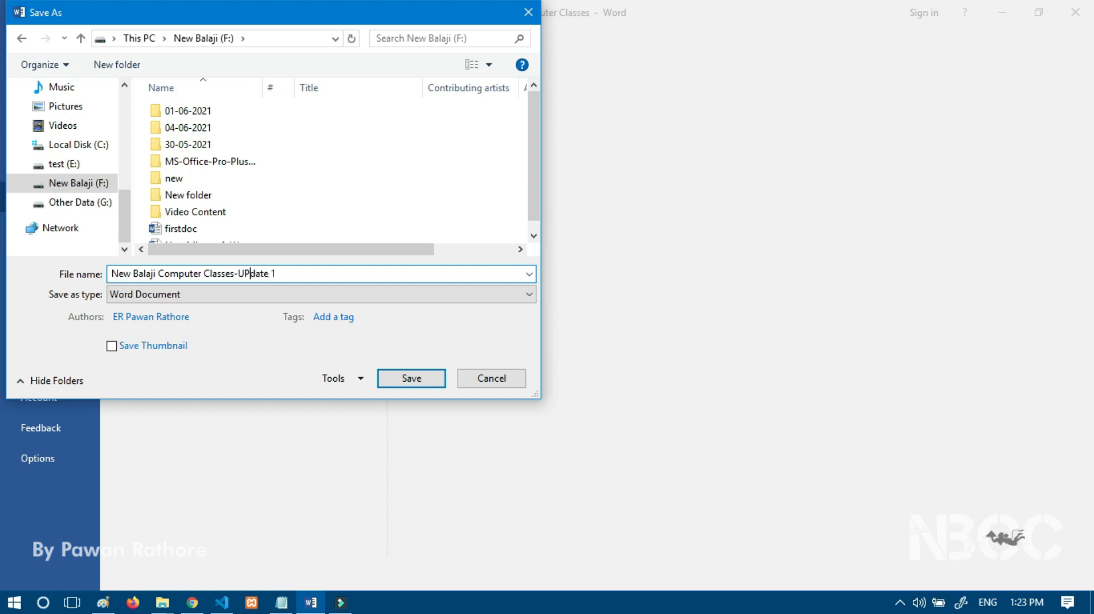
{"action": "key", "text": "BackSpace"}
{"action": "type", "text": "p"}
{"action": "left_click", "coordinate": [412, 381]}
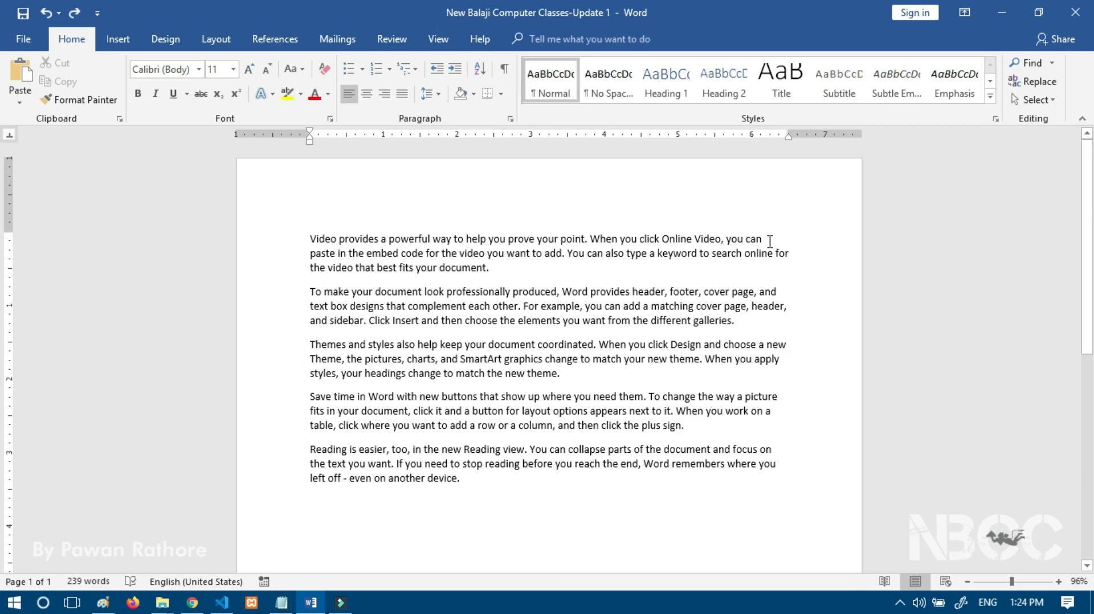
Step: Show the Print page for the document, set to Microsoft Print to PDF with 1 copy
{"action": "left_click", "coordinate": [22, 40]}
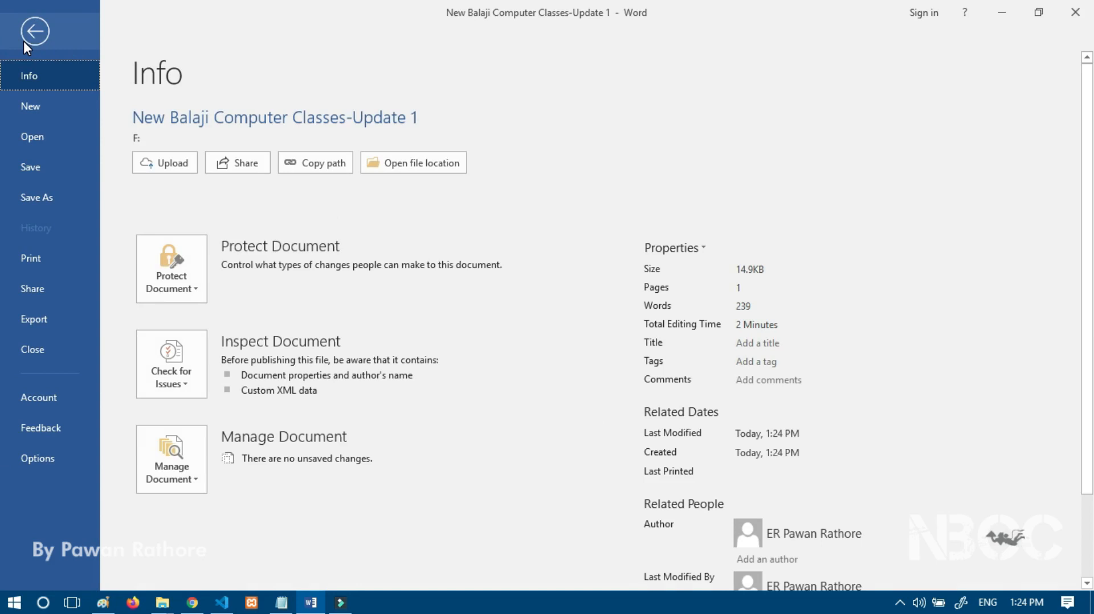
{"action": "left_click", "coordinate": [26, 264]}
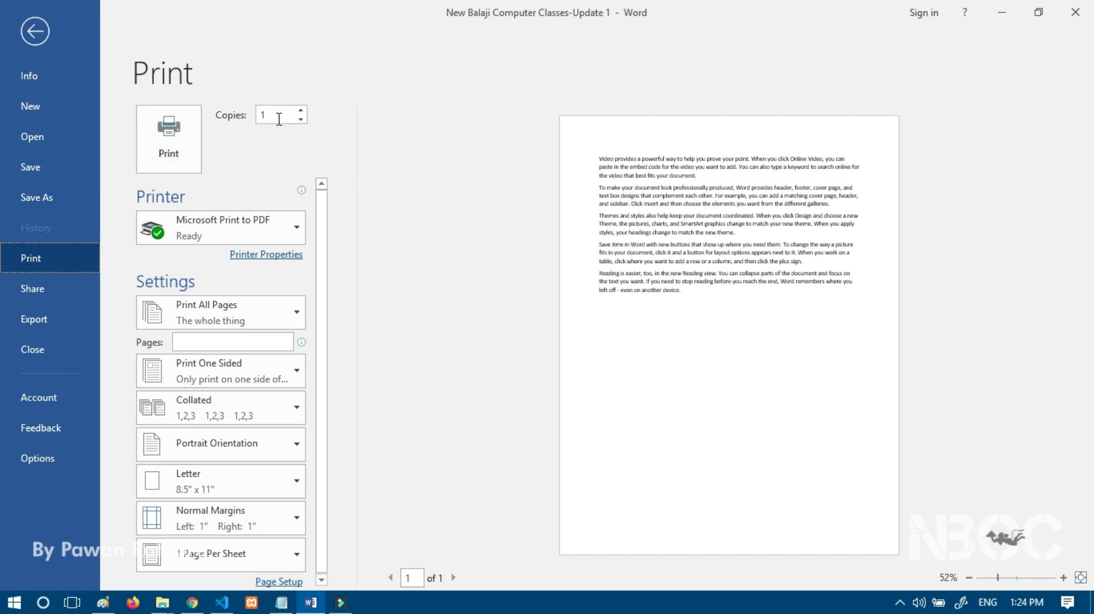
{"action": "mouse_move", "coordinate": [266, 229]}
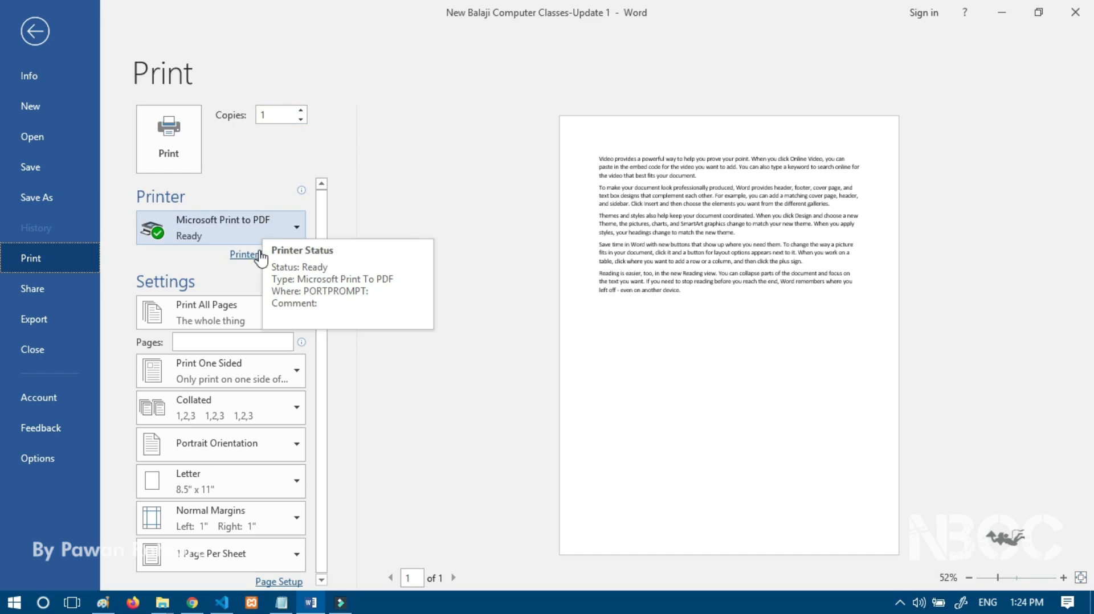
{"action": "left_click", "coordinate": [222, 305]}
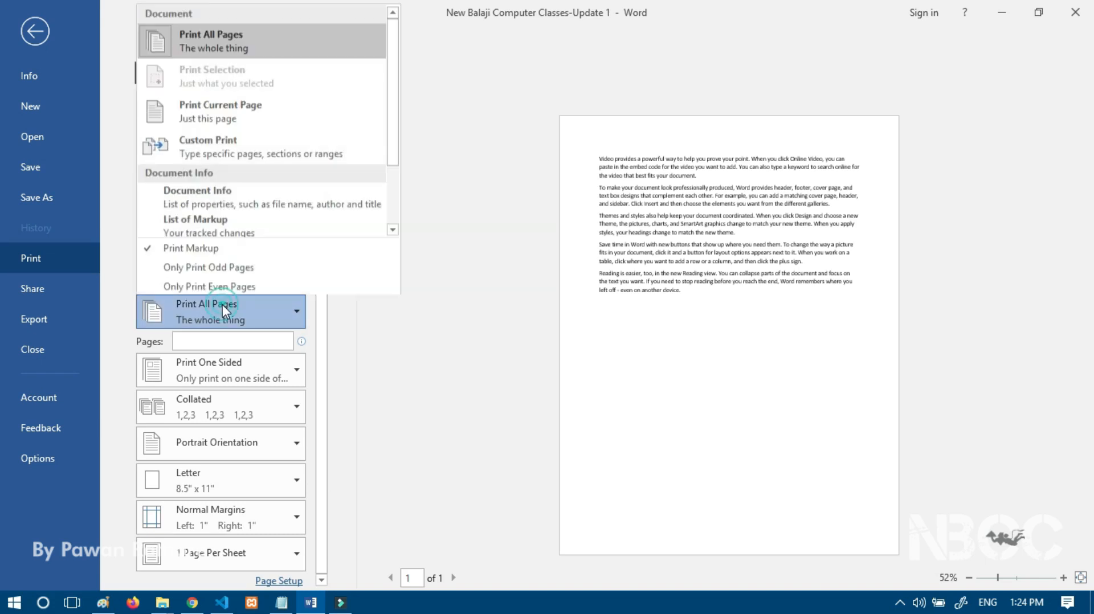
{"action": "left_click", "coordinate": [328, 338]}
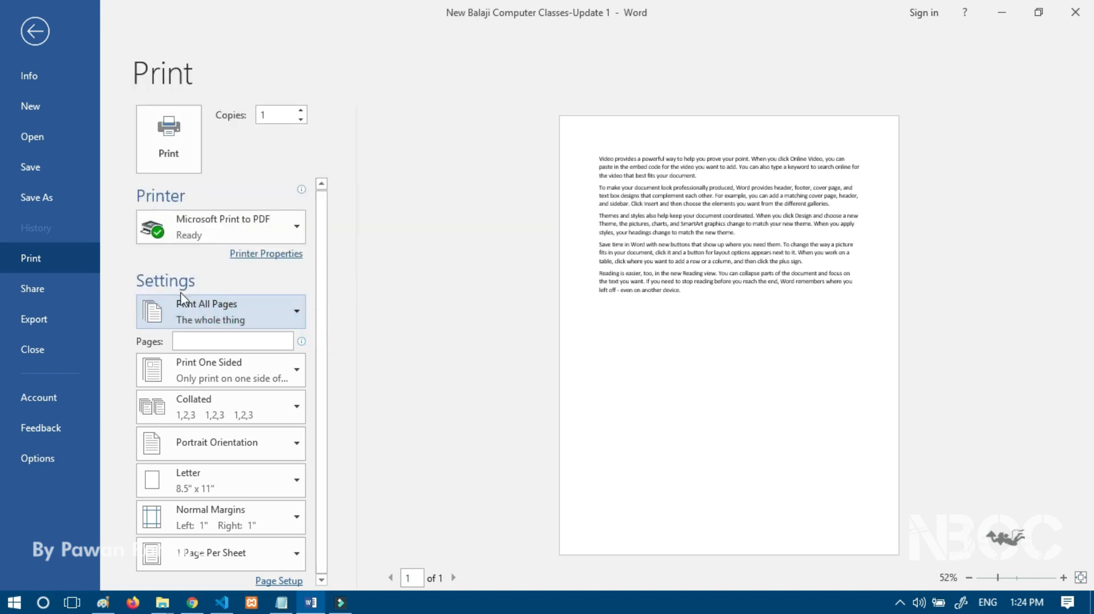
{"action": "left_click", "coordinate": [227, 306]}
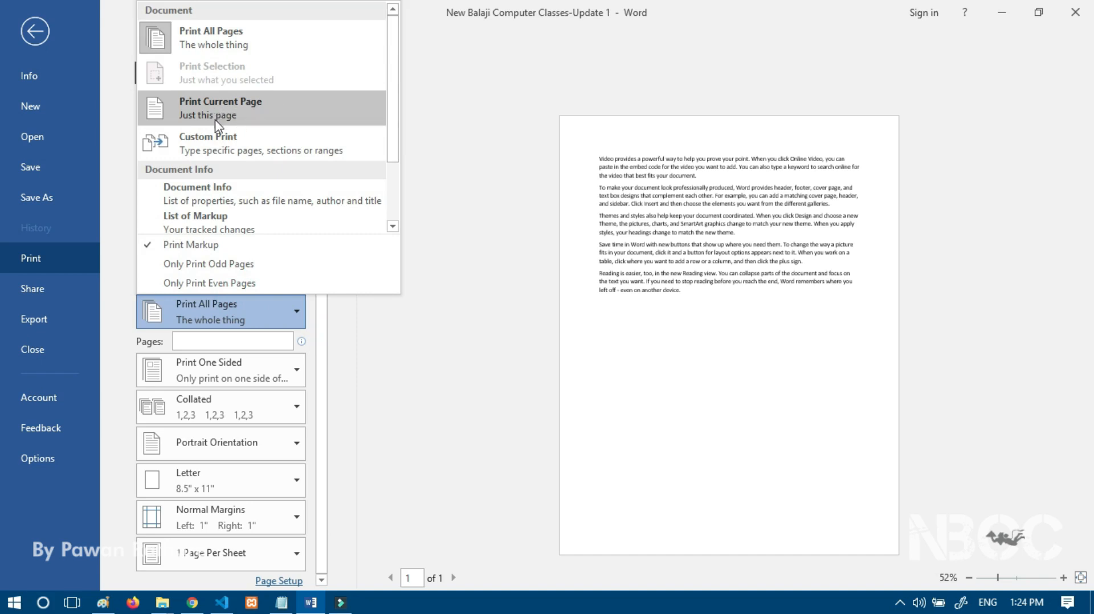
{"action": "left_click", "coordinate": [203, 341]}
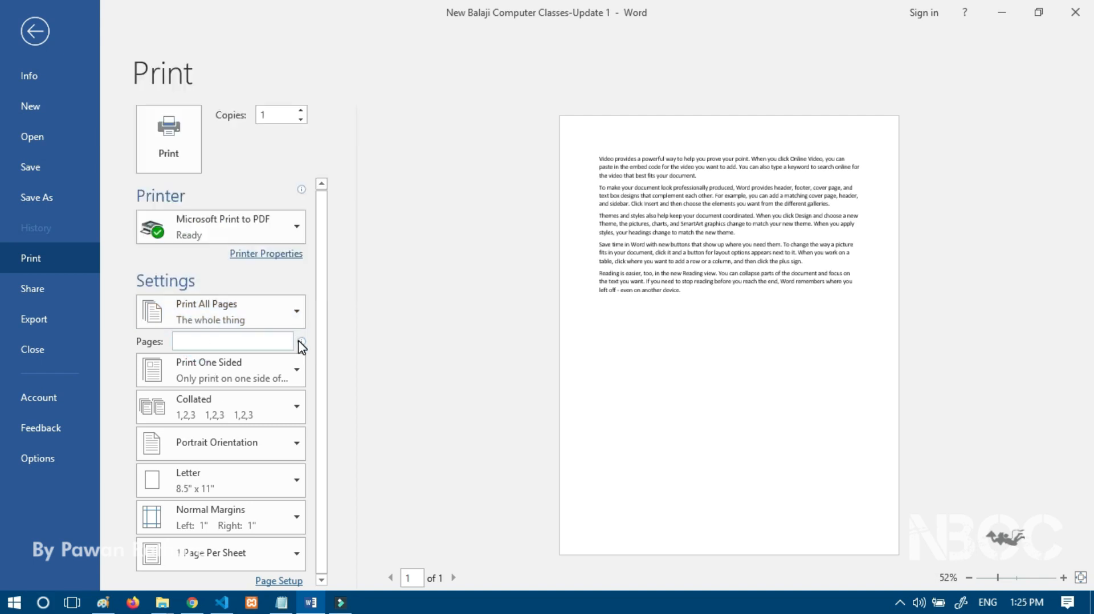
{"action": "mouse_move", "coordinate": [301, 342]}
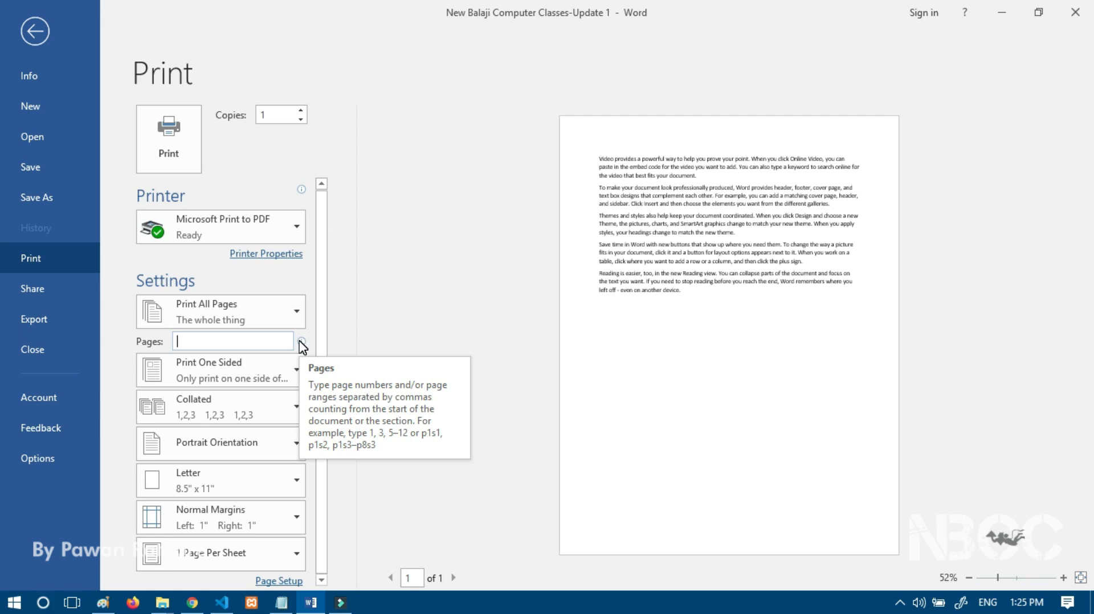
{"action": "left_click", "coordinate": [383, 316]}
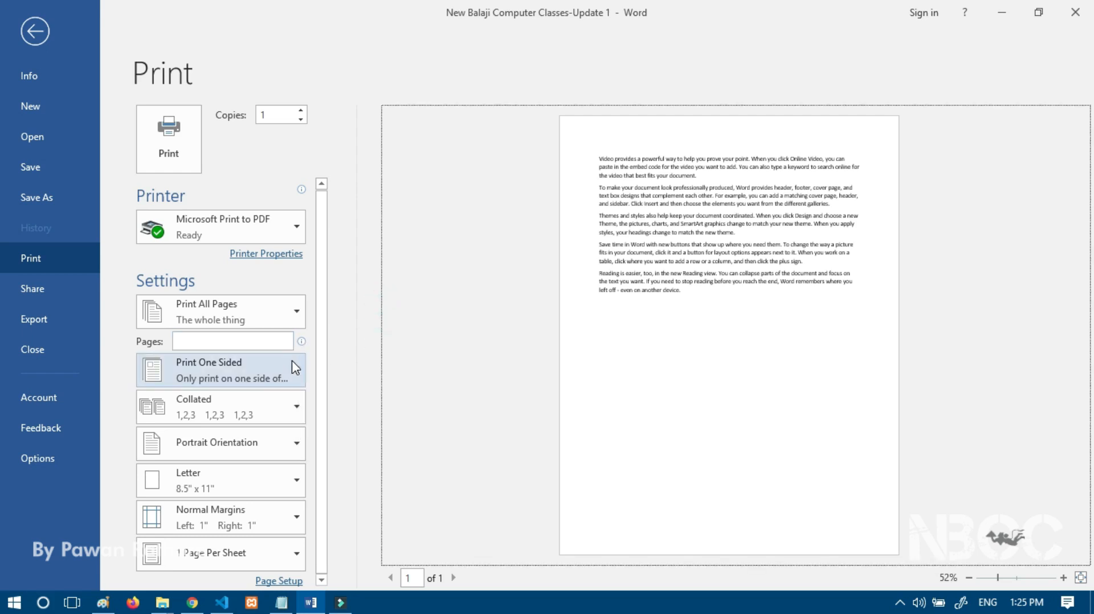
{"action": "left_click", "coordinate": [297, 373]}
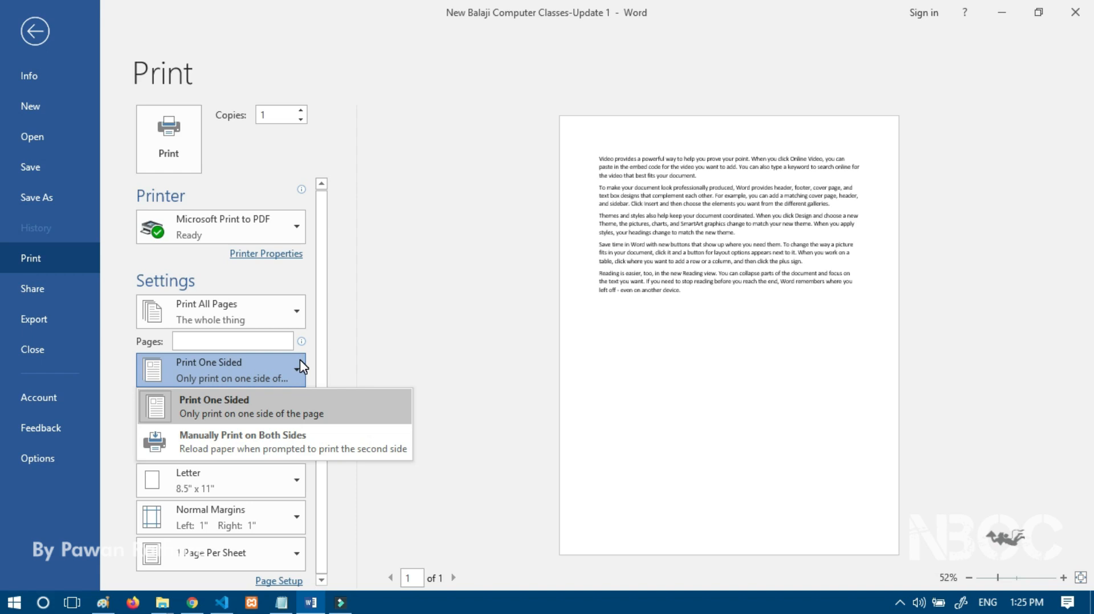
{"action": "left_click", "coordinate": [373, 353]}
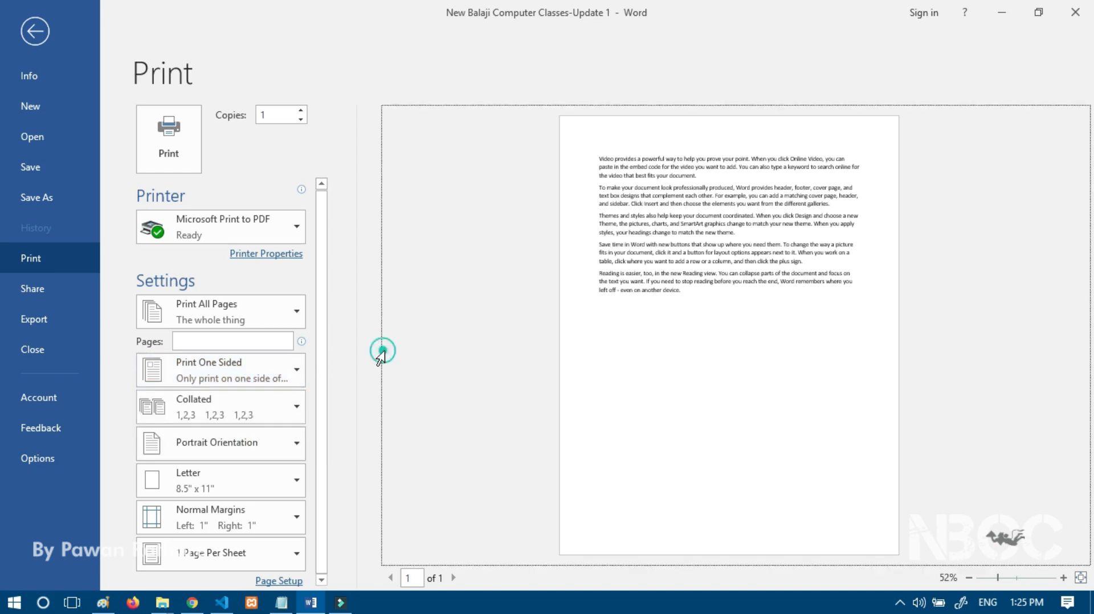
Step: Check the collation and orientation choices, keep Collated and Portrait, and return to the document
{"action": "left_click", "coordinate": [240, 418]}
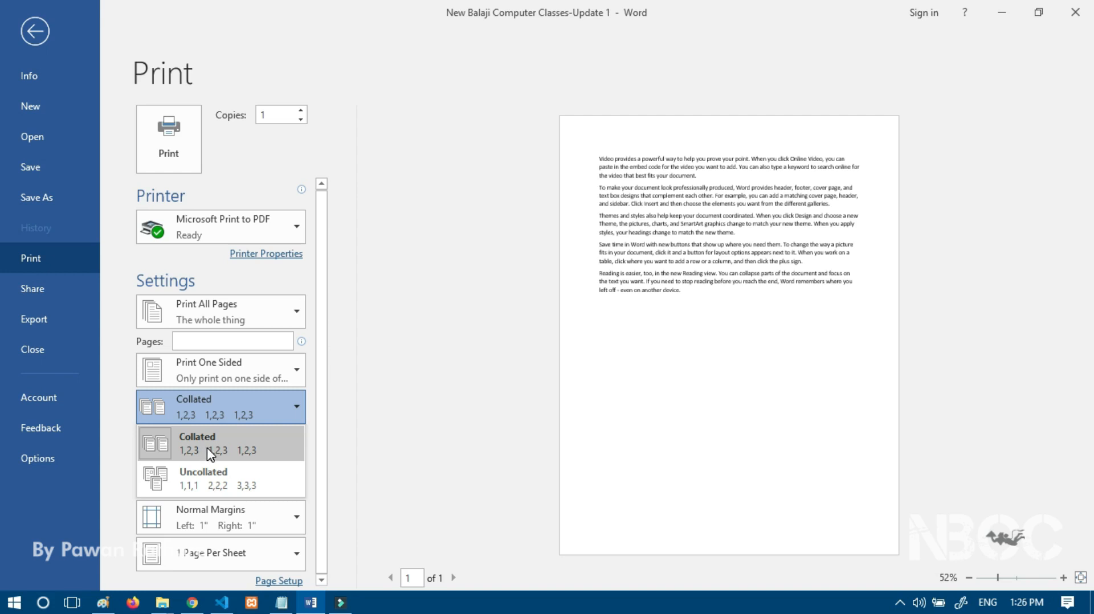
{"action": "left_click", "coordinate": [375, 401]}
{"action": "left_click", "coordinate": [235, 446]}
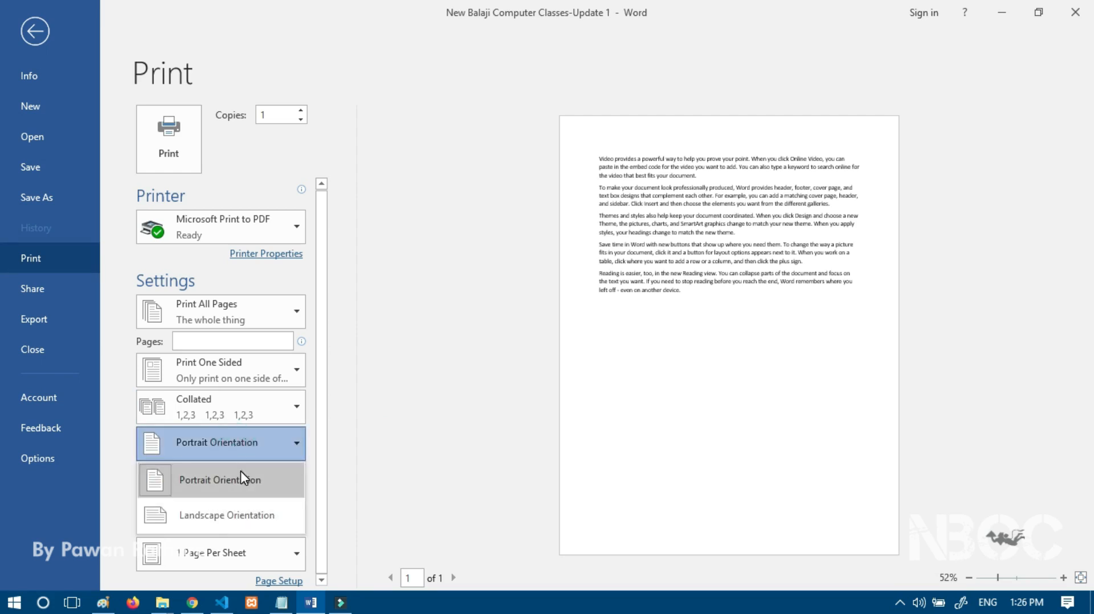
{"action": "left_click", "coordinate": [374, 427]}
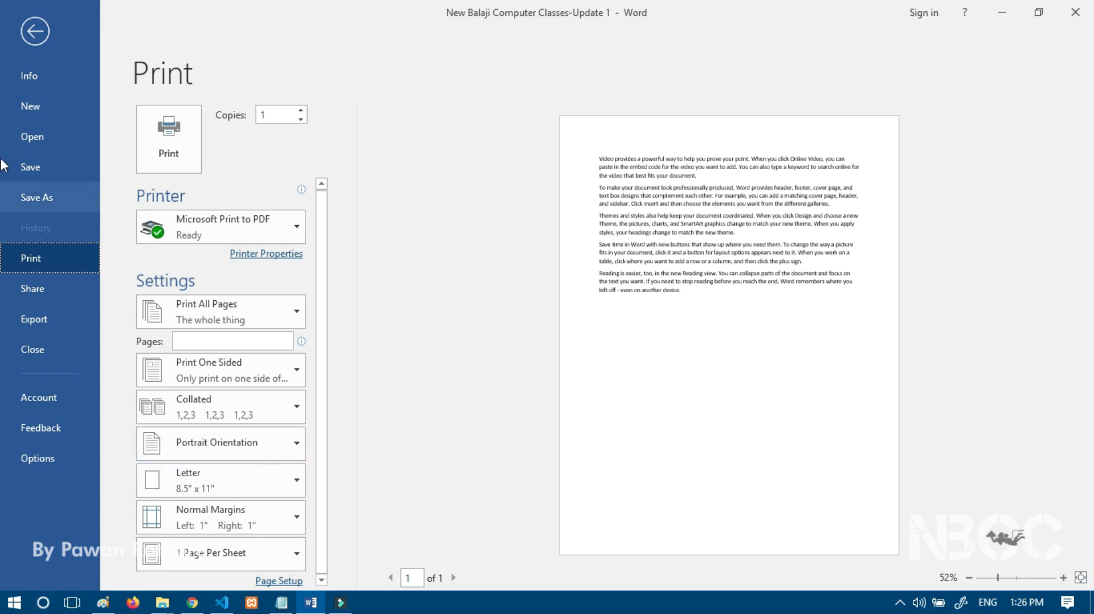
{"action": "left_click", "coordinate": [29, 26]}
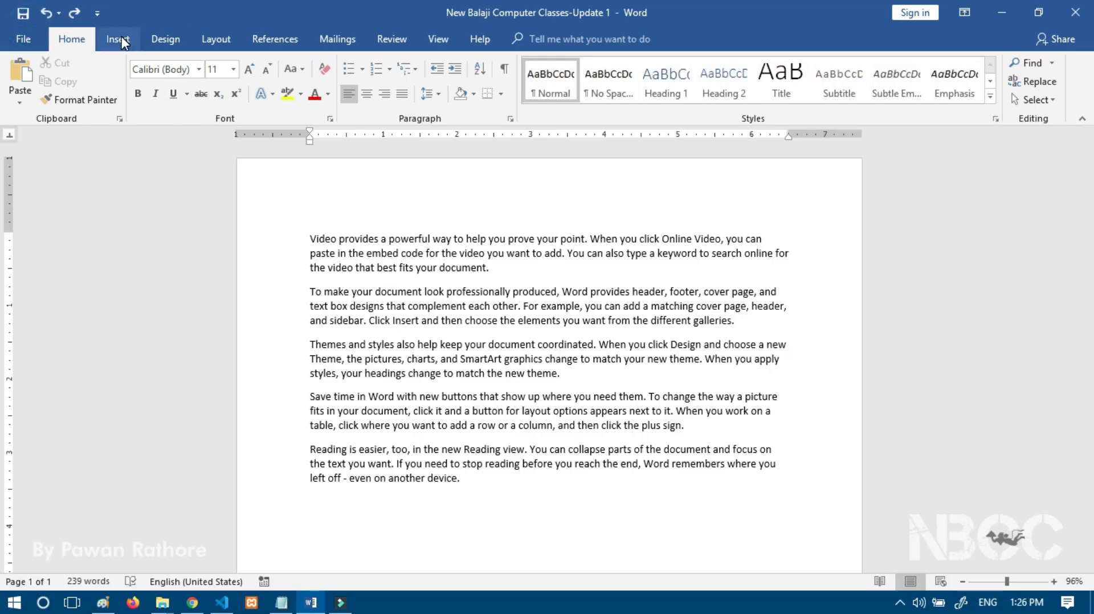
Step: Browse the File view's Share and Export pages, then open Word Options
{"action": "left_click", "coordinate": [30, 32]}
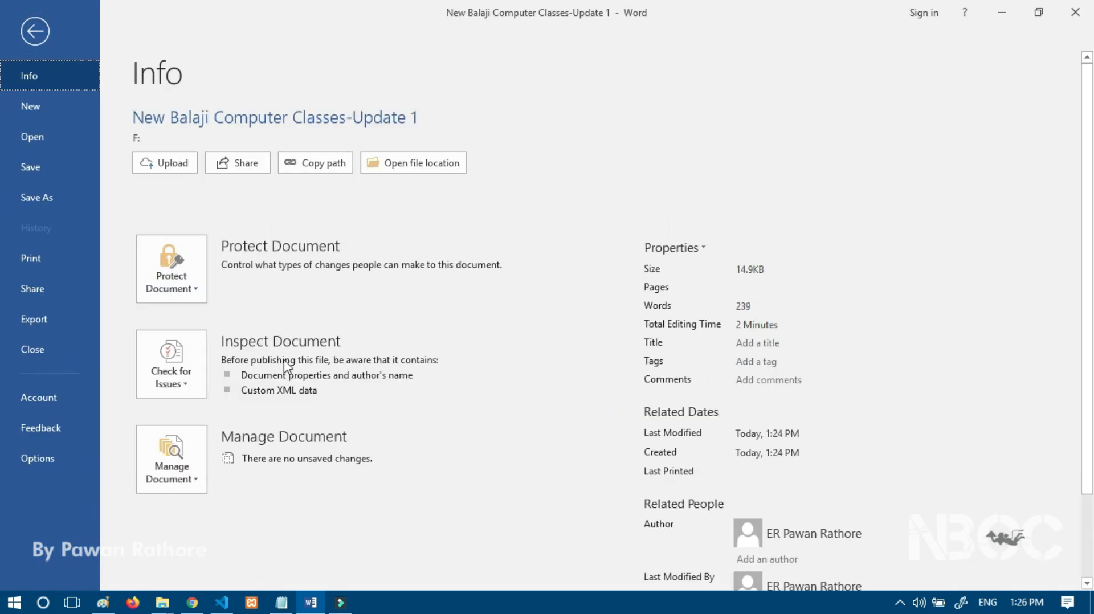
{"action": "left_click", "coordinate": [53, 288]}
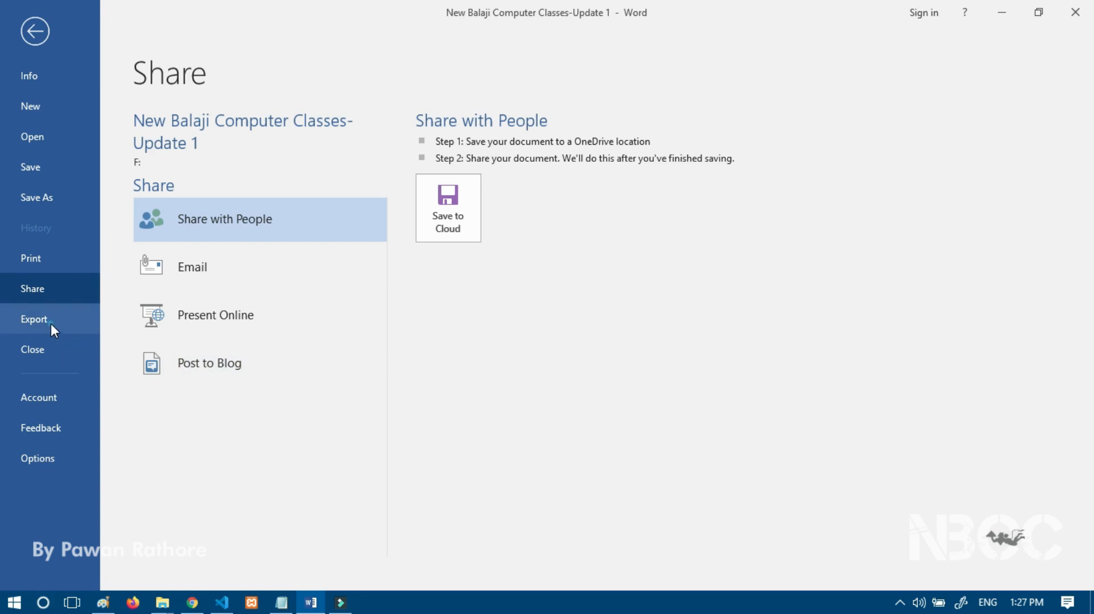
{"action": "left_click", "coordinate": [35, 322]}
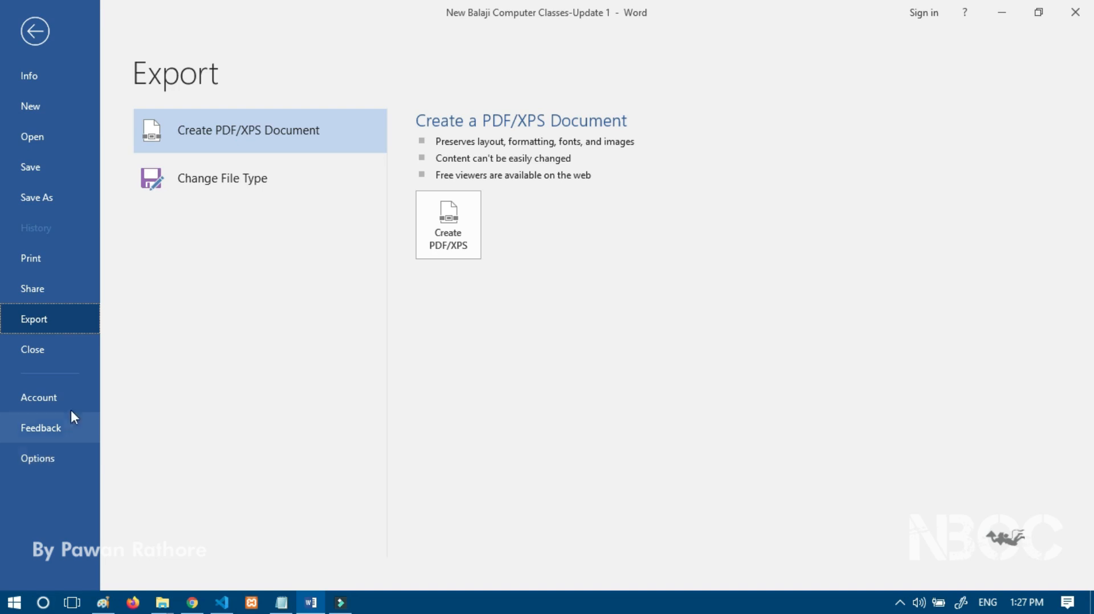
{"action": "left_click", "coordinate": [55, 464]}
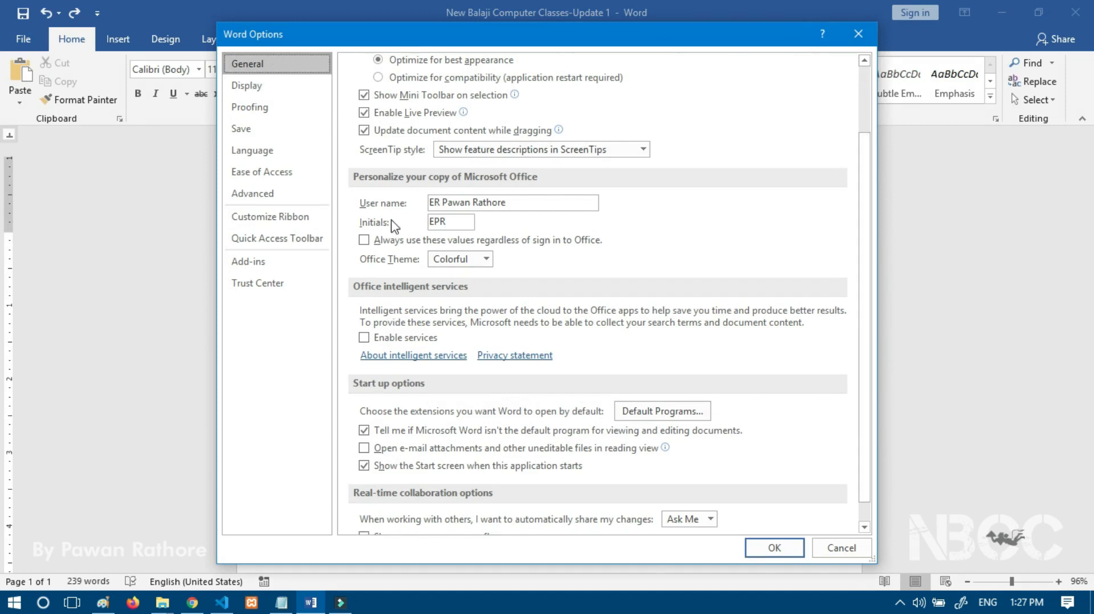
Step: Review Customize Ribbon, then tick 'Use overtype mode' in the Advanced editing settings
{"action": "left_click_drag", "start_coordinate": [497, 35], "coordinate": [541, 53]}
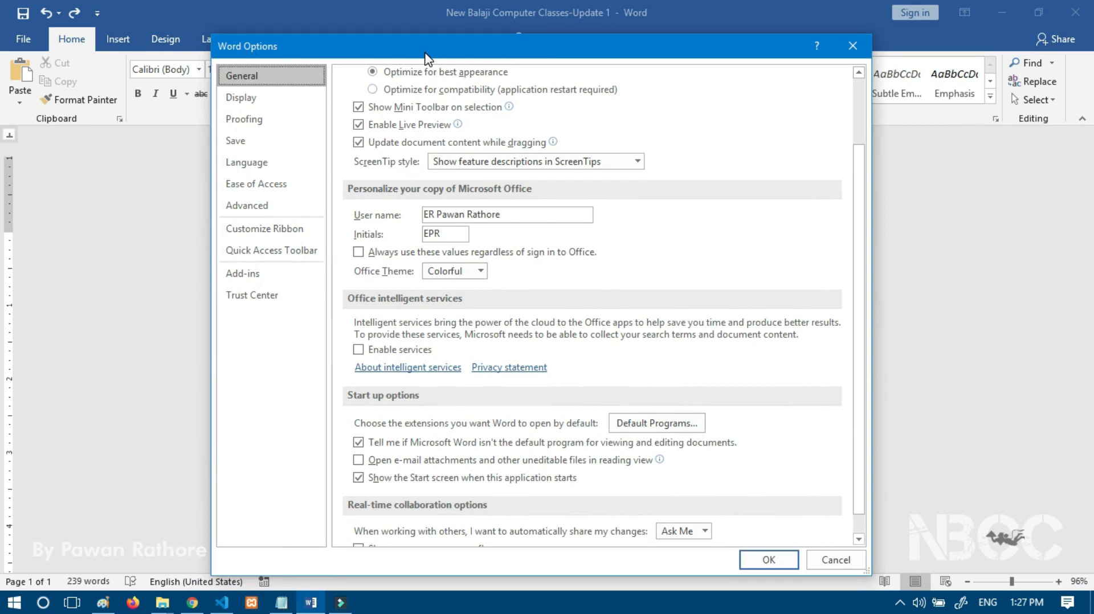
{"action": "left_click", "coordinate": [269, 230]}
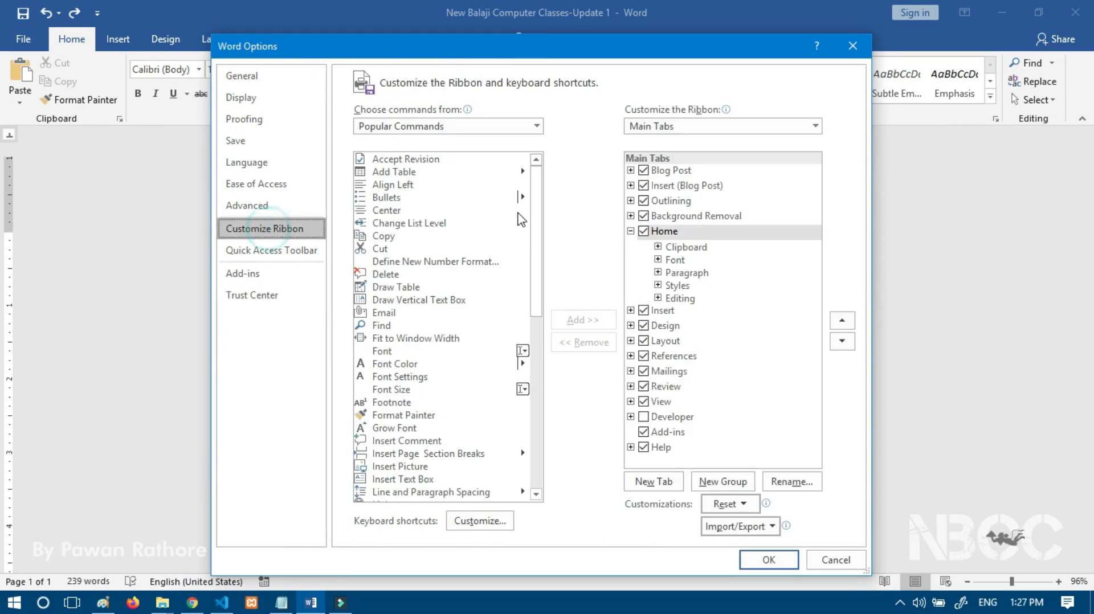
{"action": "left_click_drag", "start_coordinate": [627, 52], "coordinate": [768, 24]}
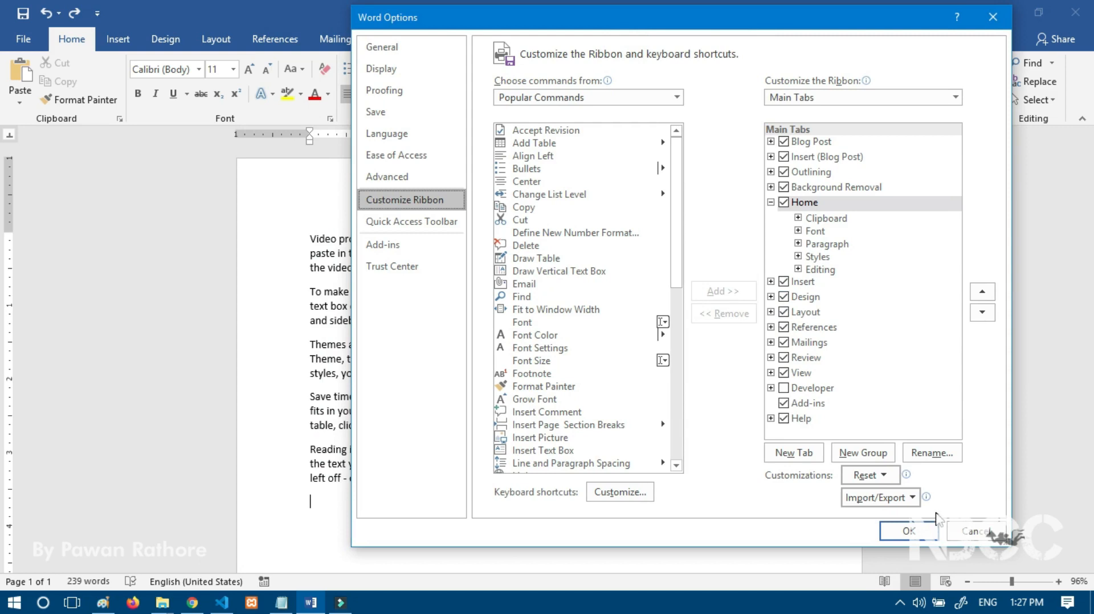
{"action": "left_click_drag", "start_coordinate": [711, 26], "coordinate": [617, 22]}
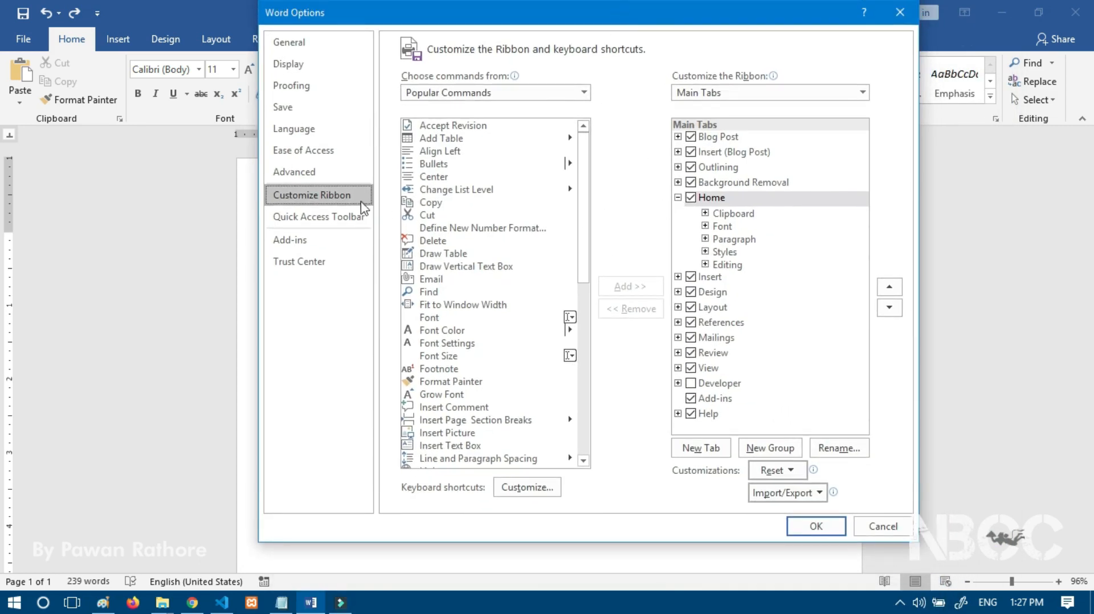
{"action": "left_click", "coordinate": [302, 171]}
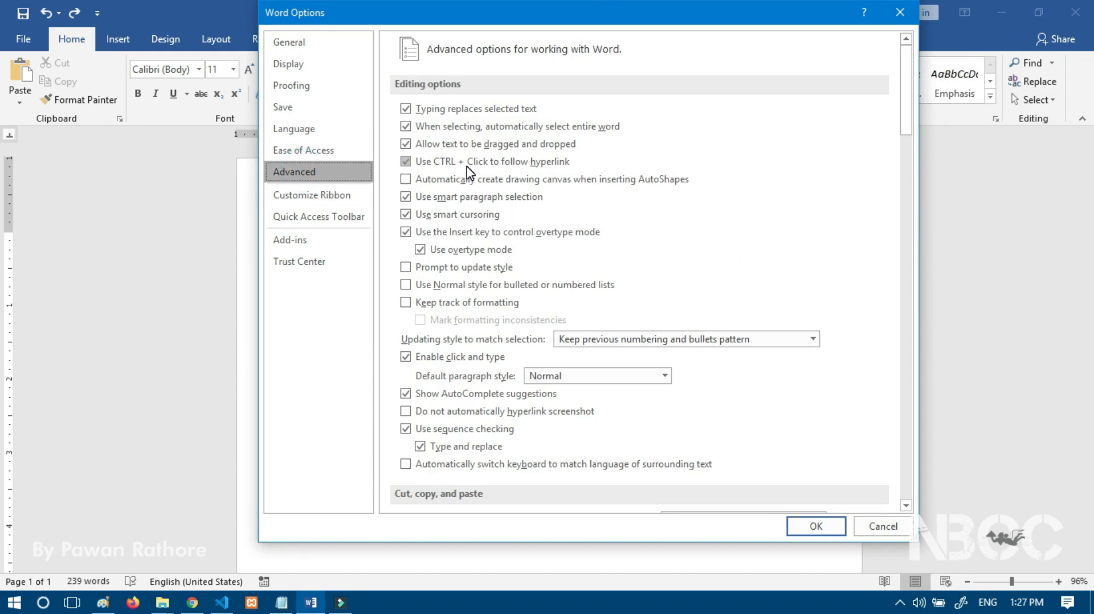
{"action": "left_click", "coordinate": [420, 250]}
Step: Add 'New Balaji Computer Classes' as the last line, then insert 'new balaji computer classes' before it
{"action": "left_click", "coordinate": [899, 12]}
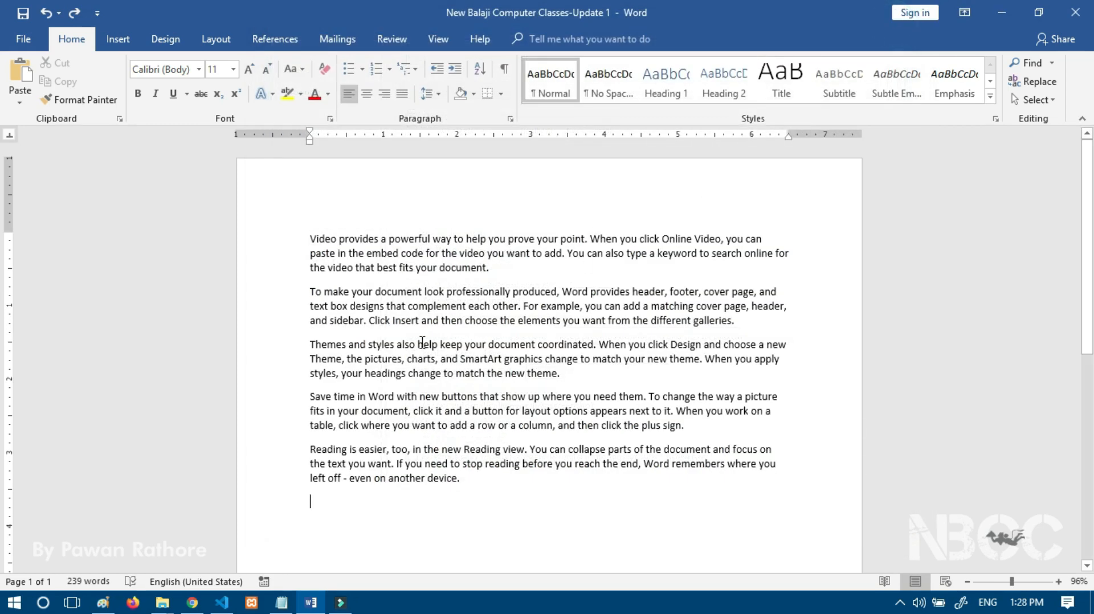
{"action": "scroll", "coordinate": [399, 436], "scroll_direction": "down", "scroll_amount": 3}
{"action": "type", "text": "New Balaji Computer"}
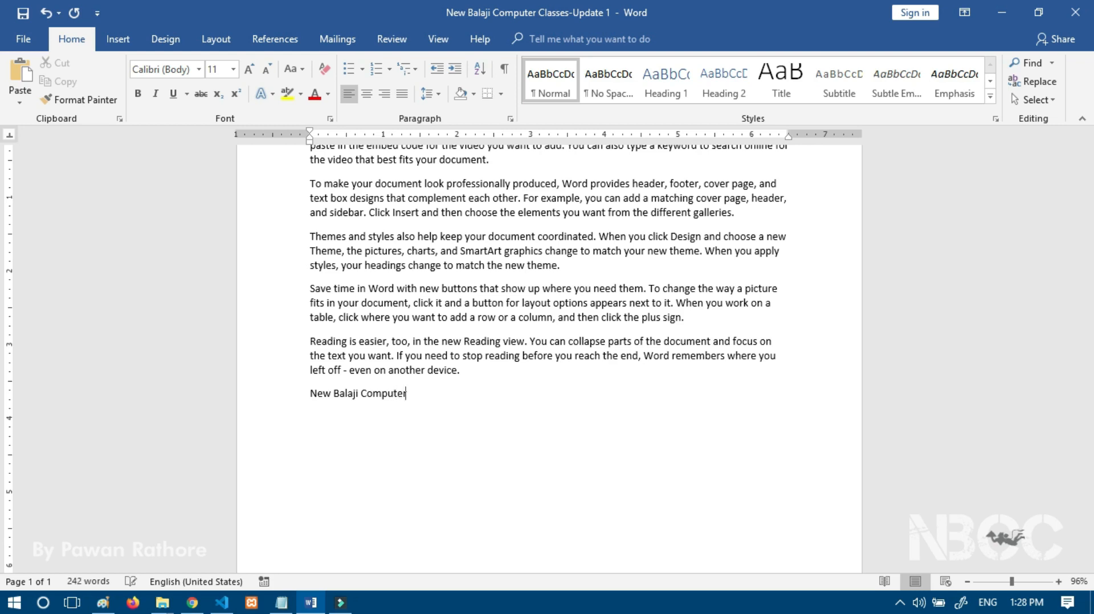
{"action": "type", "text": " Classes"}
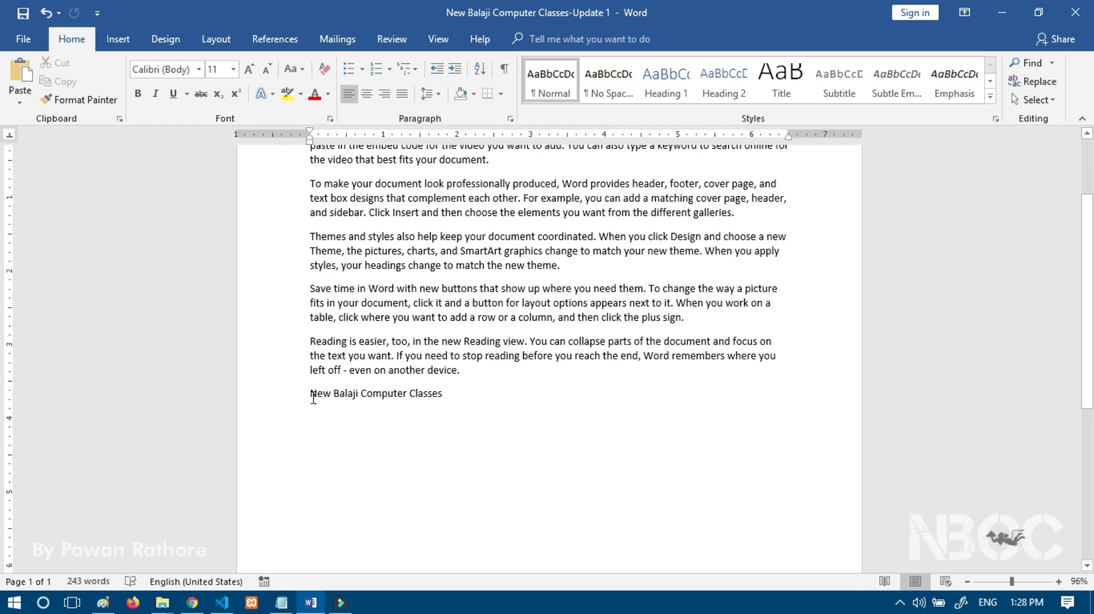
{"action": "key", "text": "Left"}
{"action": "key", "text": "Left"}
{"action": "key", "text": "Left"}
{"action": "key", "text": "Left"}
{"action": "key", "text": "Left"}
{"action": "key", "text": "Left"}
{"action": "key", "text": "Left"}
{"action": "key", "text": "Left"}
{"action": "key", "text": "Left"}
{"action": "key", "text": "Left"}
{"action": "key", "text": "Left"}
{"action": "key", "text": "Left"}
{"action": "key", "text": "Left"}
{"action": "key", "text": "Left"}
{"action": "key", "text": "Left"}
{"action": "key", "text": "Left"}
{"action": "key", "text": "Left"}
{"action": "key", "text": "Left"}
{"action": "key", "text": "Left"}
{"action": "key", "text": "Left"}
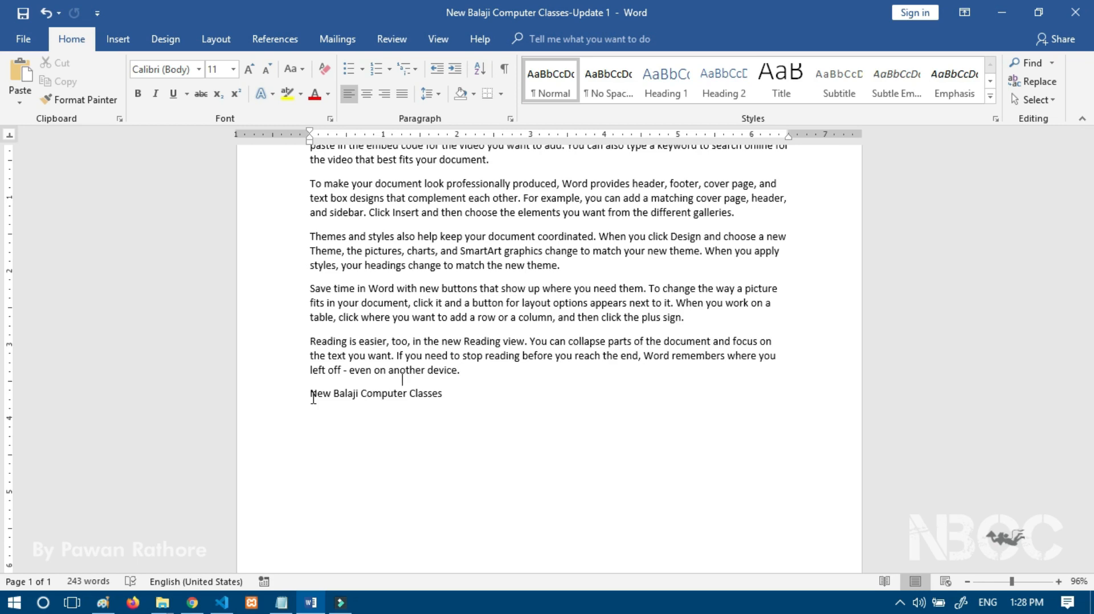
{"action": "type", "text": "n"}
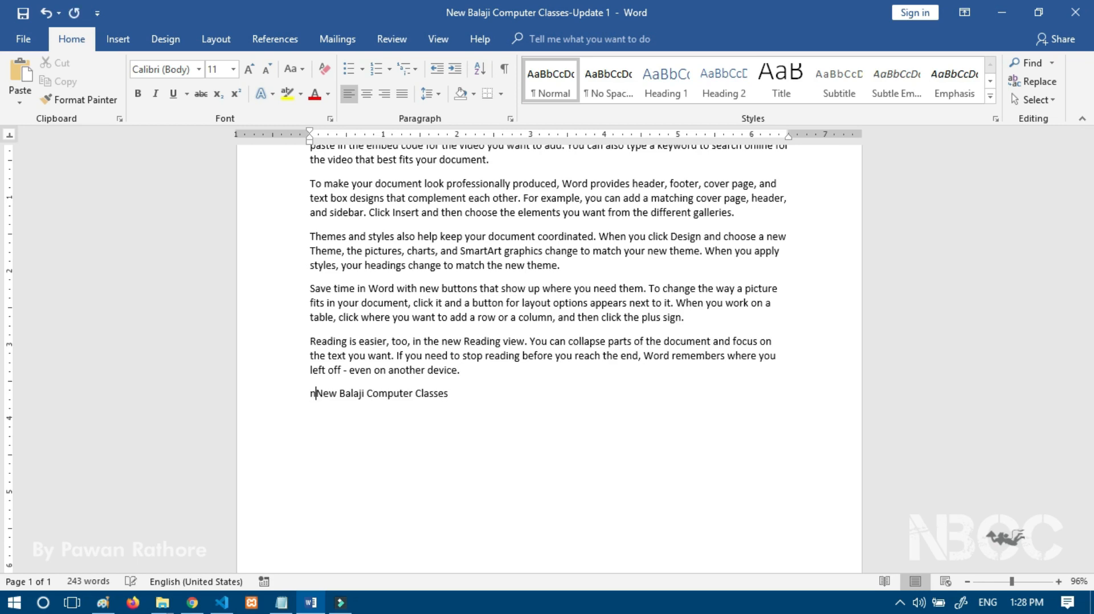
{"action": "type", "text": "ew balaji"}
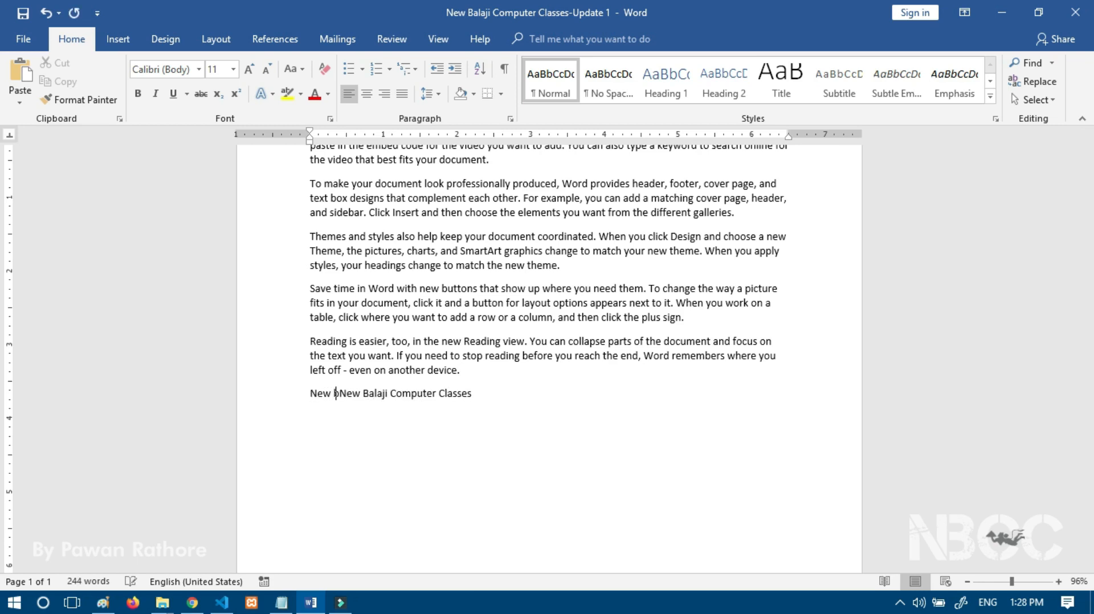
{"action": "type", "text": " computer"}
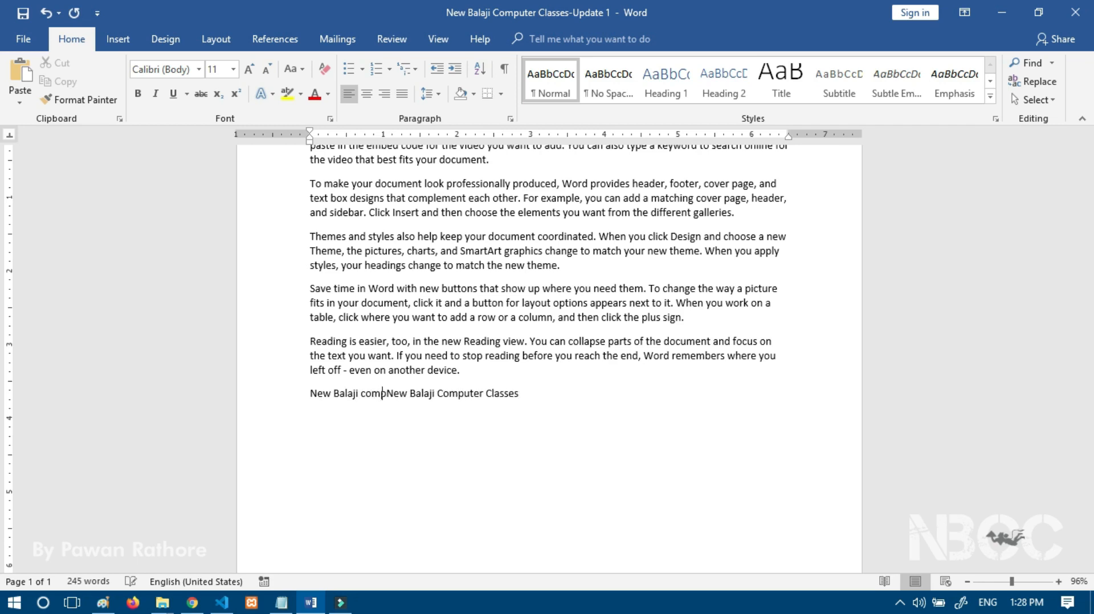
{"action": "type", "text": " classes"}
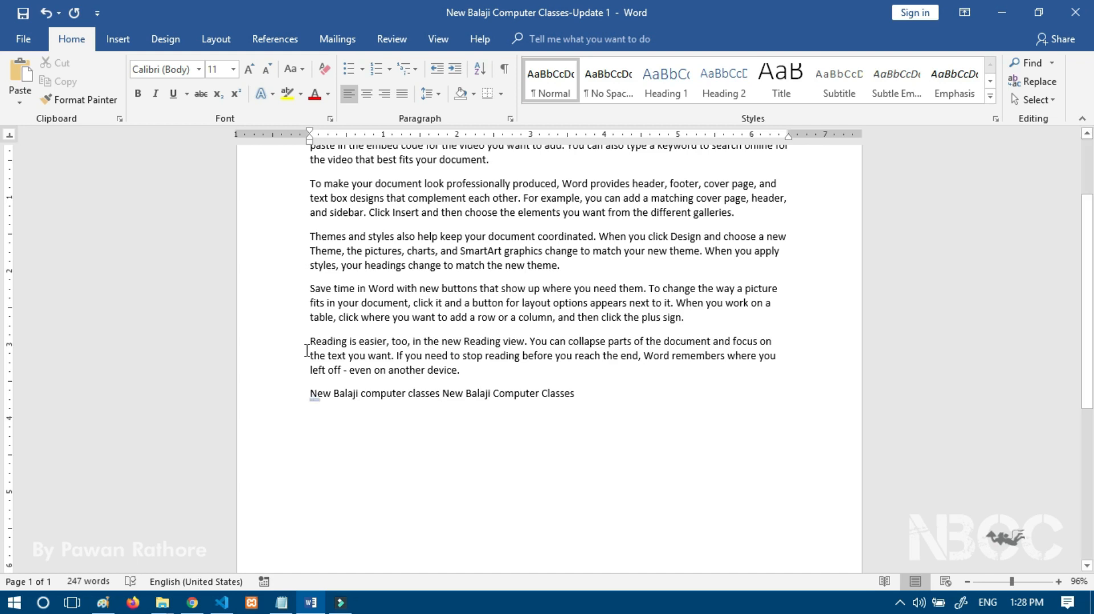
Step: Toggle 'Use the Insert key to control overtype mode' off and on in Advanced options, then apply with OK
{"action": "left_click", "coordinate": [23, 48]}
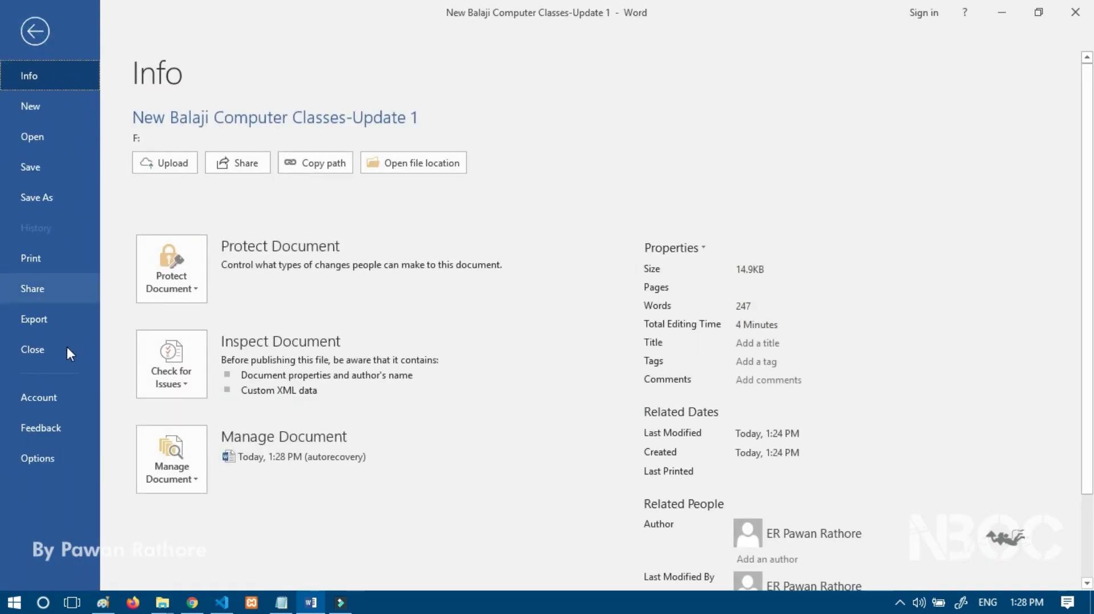
{"action": "left_click", "coordinate": [35, 457]}
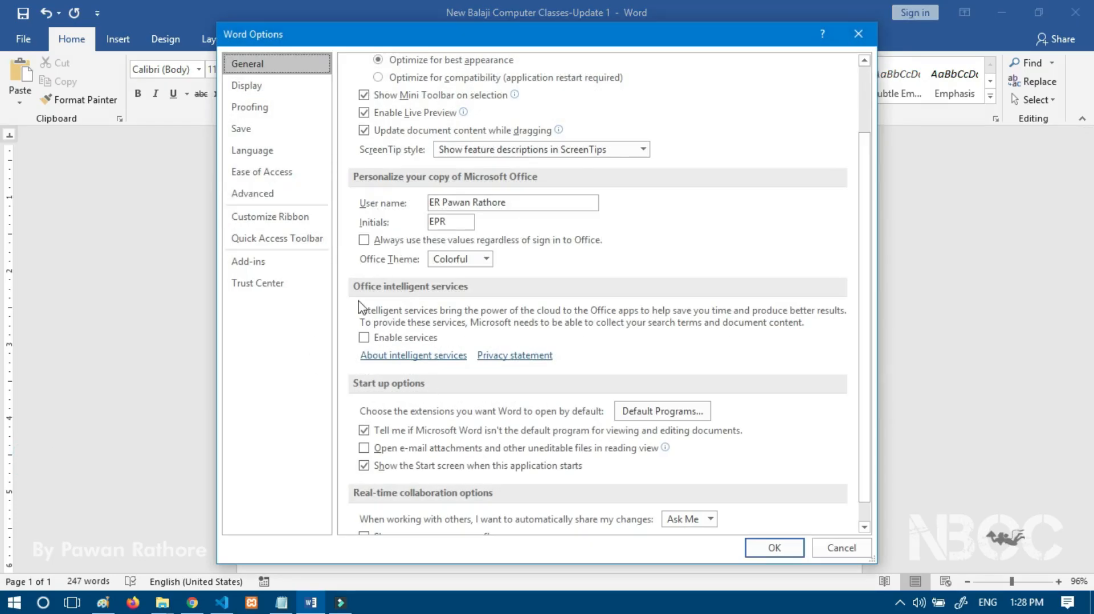
{"action": "left_click", "coordinate": [265, 194]}
{"action": "left_click", "coordinate": [364, 254]}
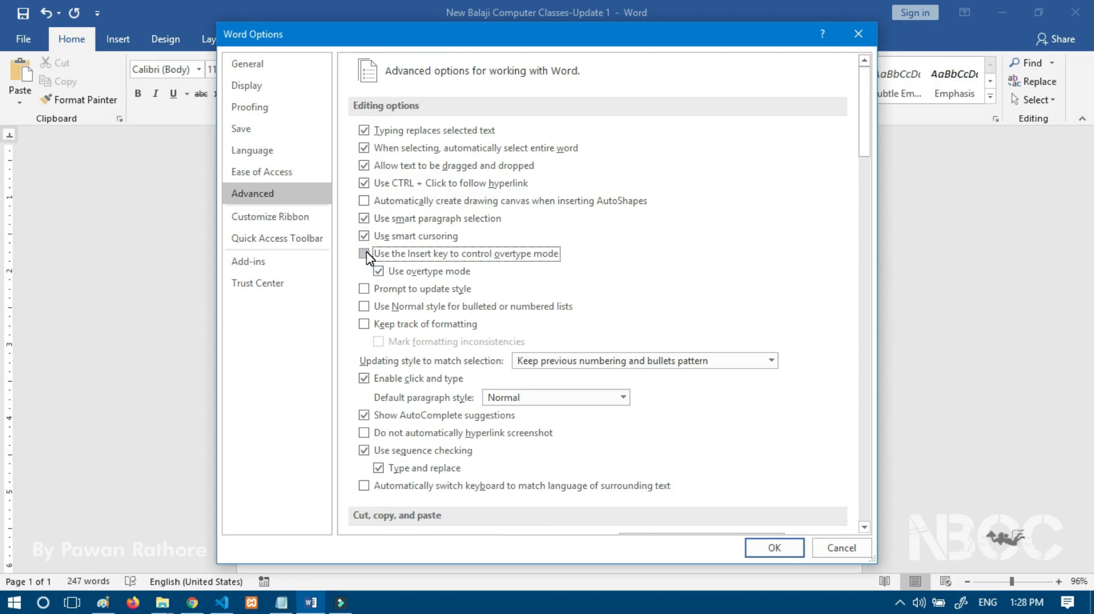
{"action": "left_click", "coordinate": [365, 256]}
{"action": "left_click", "coordinate": [773, 547]}
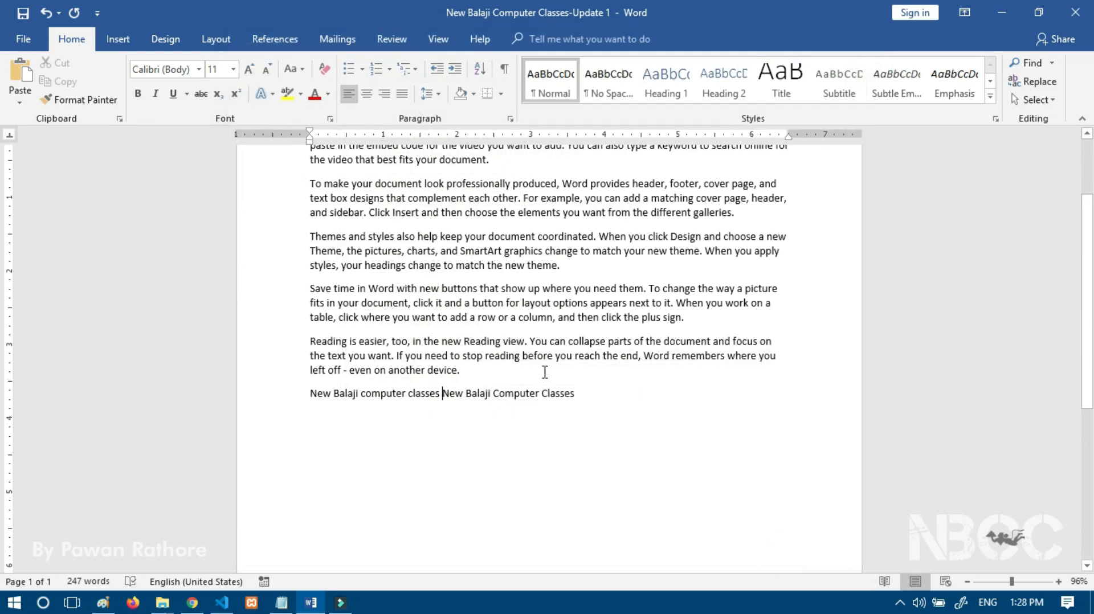
Step: Overtype the last line's start with the user's name and 'I am a Youtuber', then reopen Word Options
{"action": "left_click", "coordinate": [311, 393]}
{"action": "type", "text": "My name Is"}
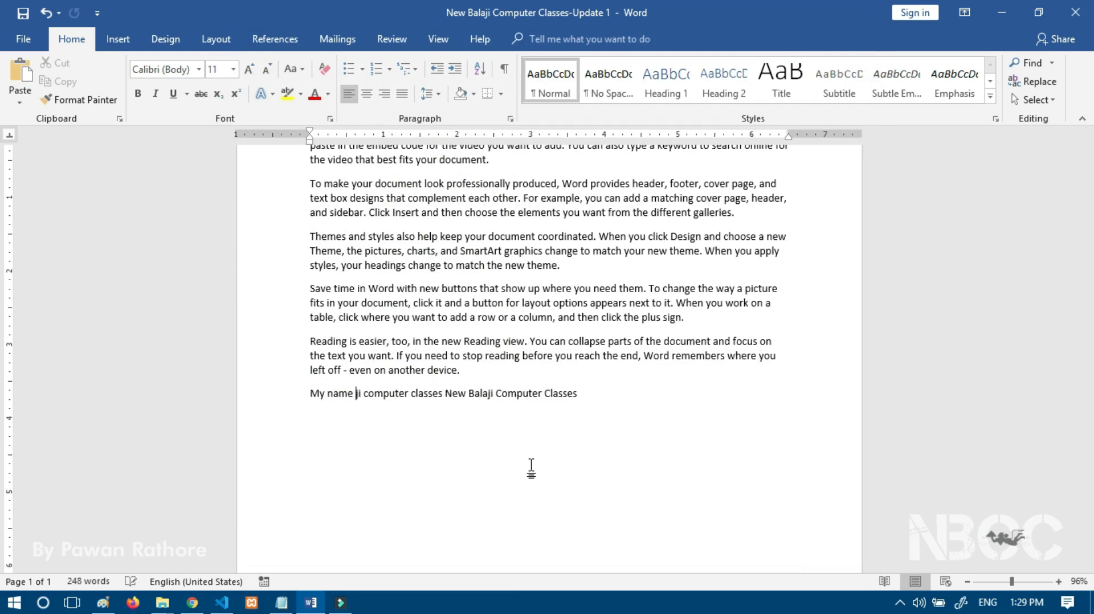
{"action": "type", "text": " Pawan "}
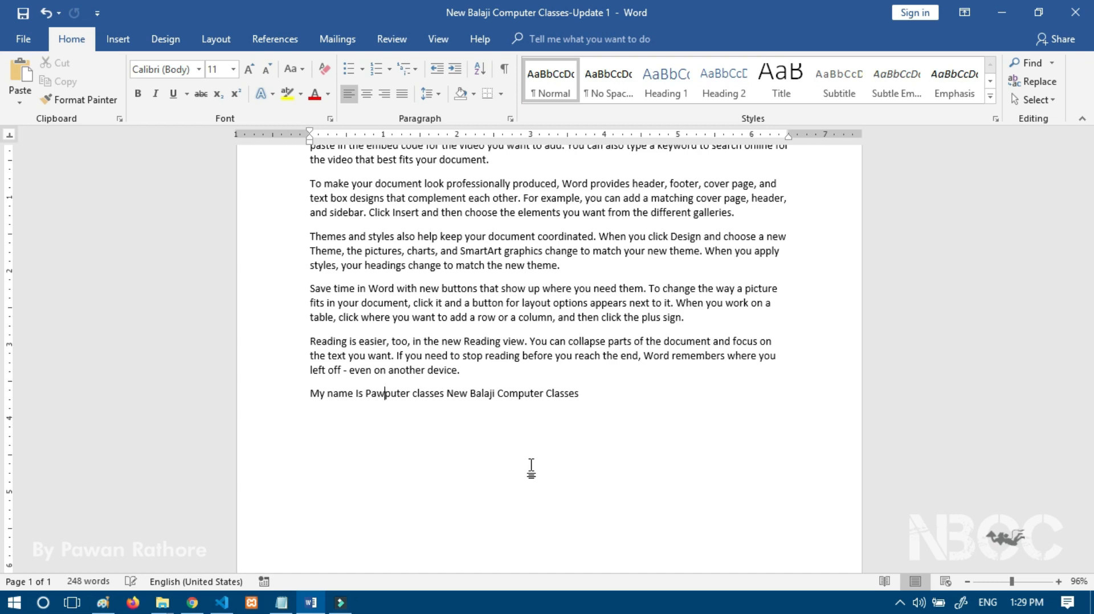
{"action": "type", "text": "i"}
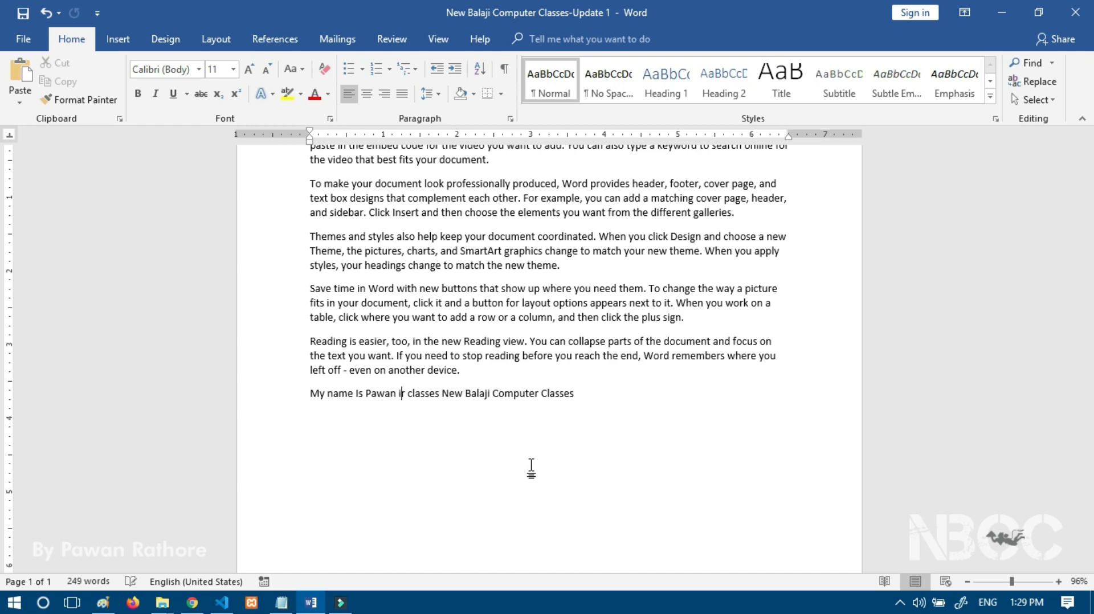
{"action": "key", "text": "BackSpace"}
{"action": "type", "text": "I am "}
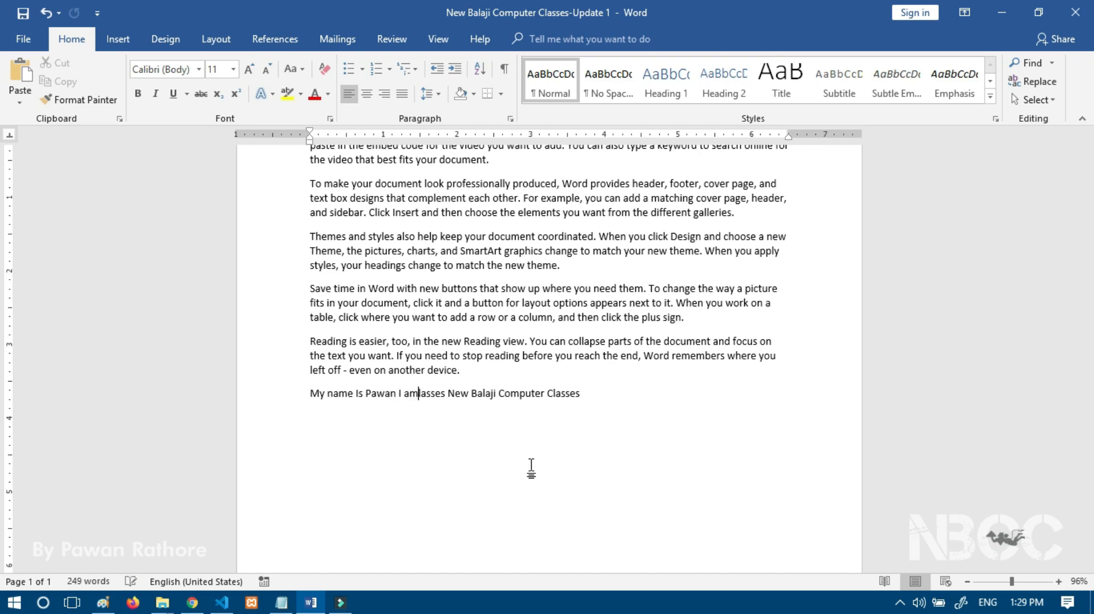
{"action": "type", "text": "a Yout"}
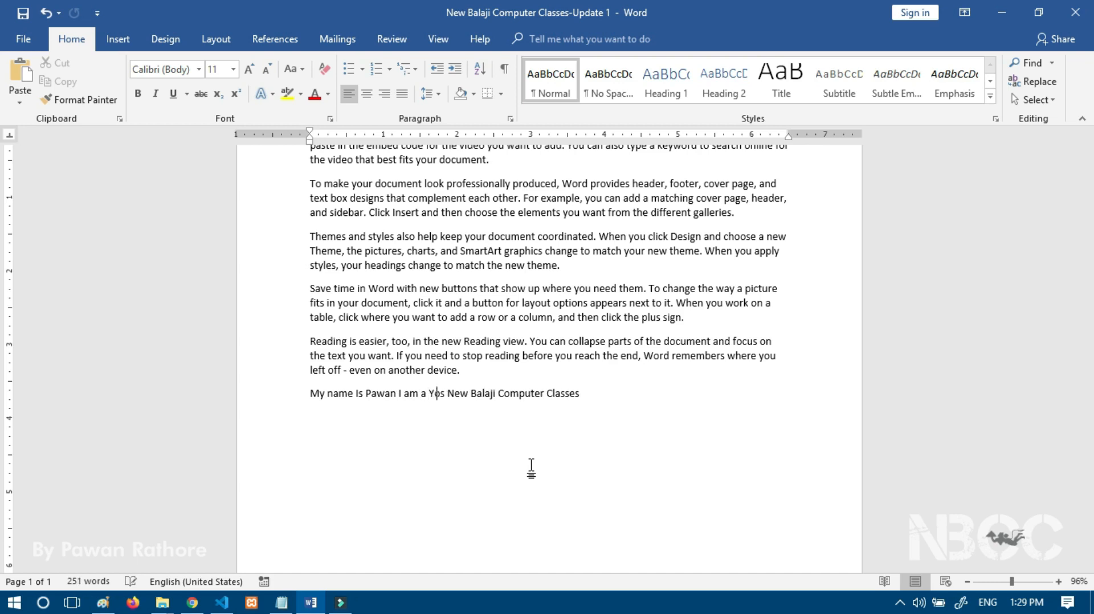
{"action": "key", "text": "Delete"}
{"action": "key", "text": "Delete"}
{"action": "key", "text": "Delete"}
{"action": "type", "text": "ber"}
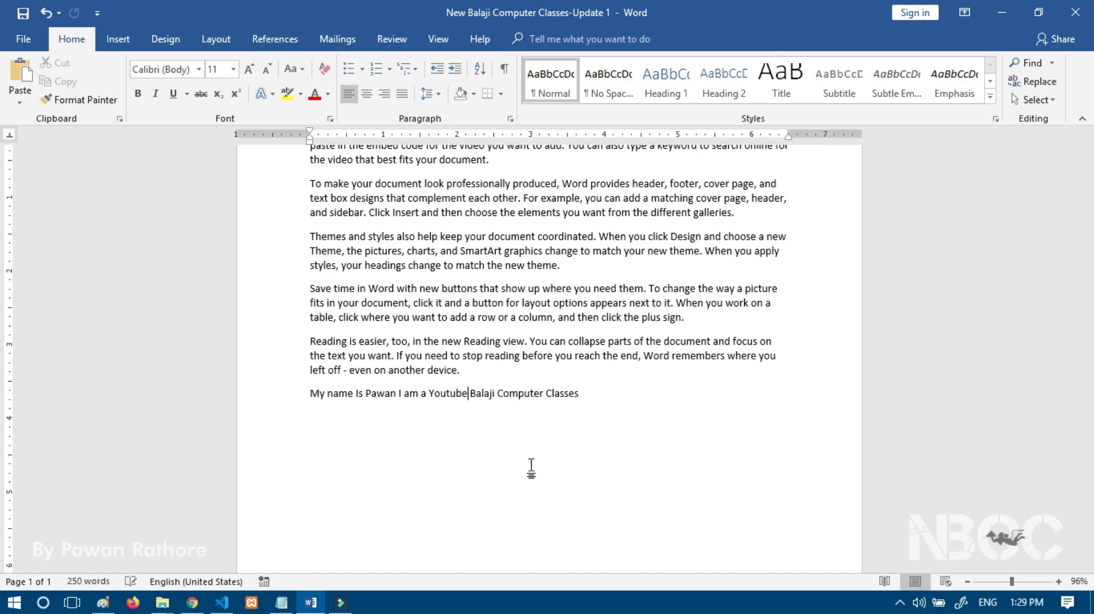
{"action": "key", "text": "Delete"}
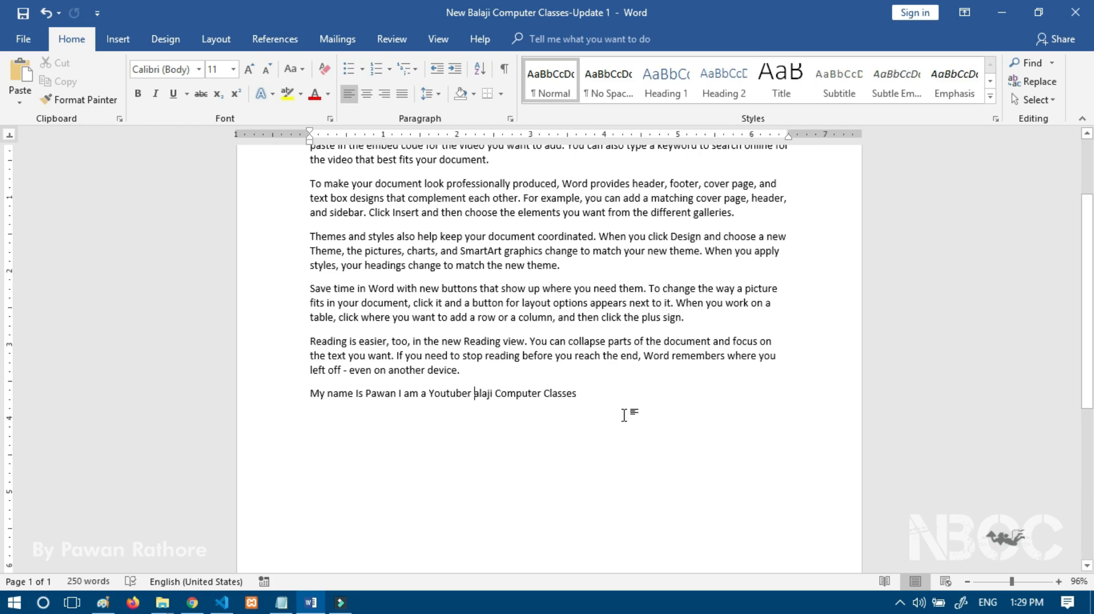
{"action": "left_click", "coordinate": [23, 38]}
{"action": "left_click", "coordinate": [36, 459]}
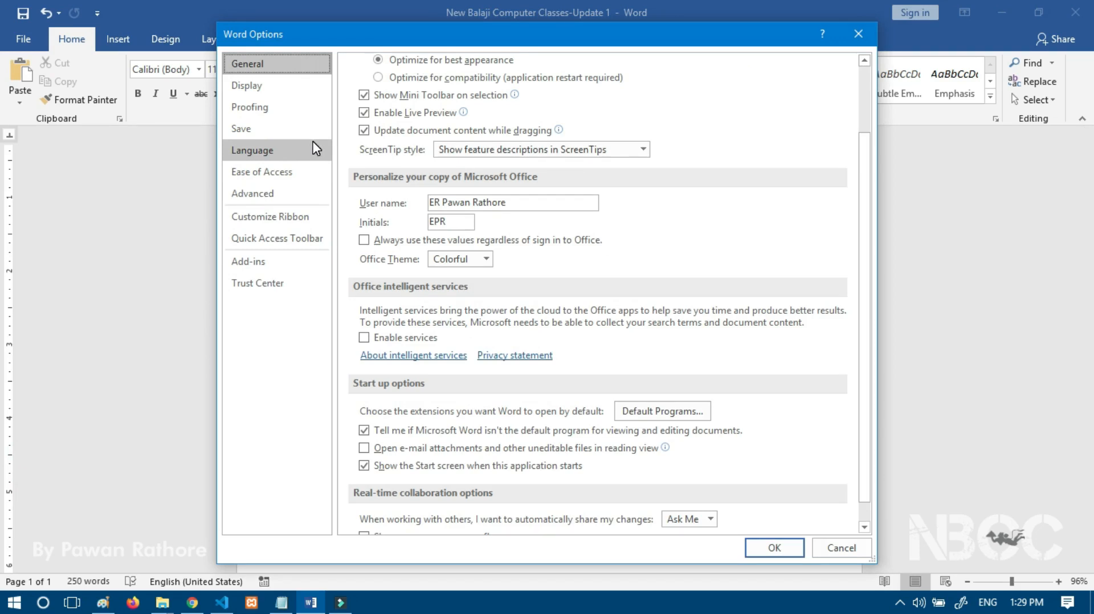
Step: Dismiss the Word Options dialog without further changes
{"action": "left_click", "coordinate": [859, 34]}
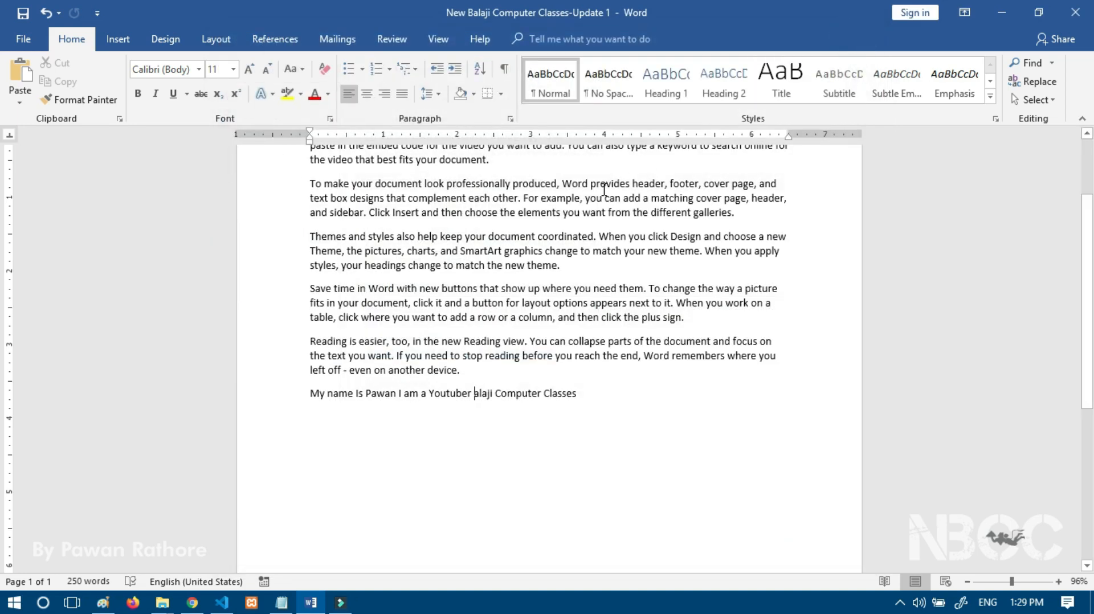
{"action": "mouse_move", "coordinate": [326, 607]}
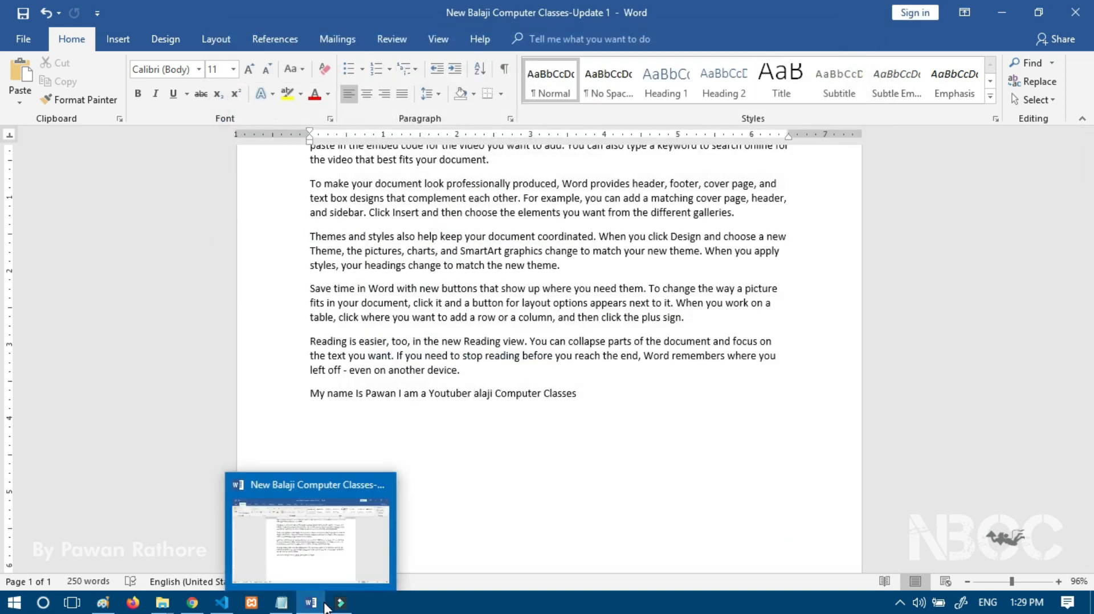